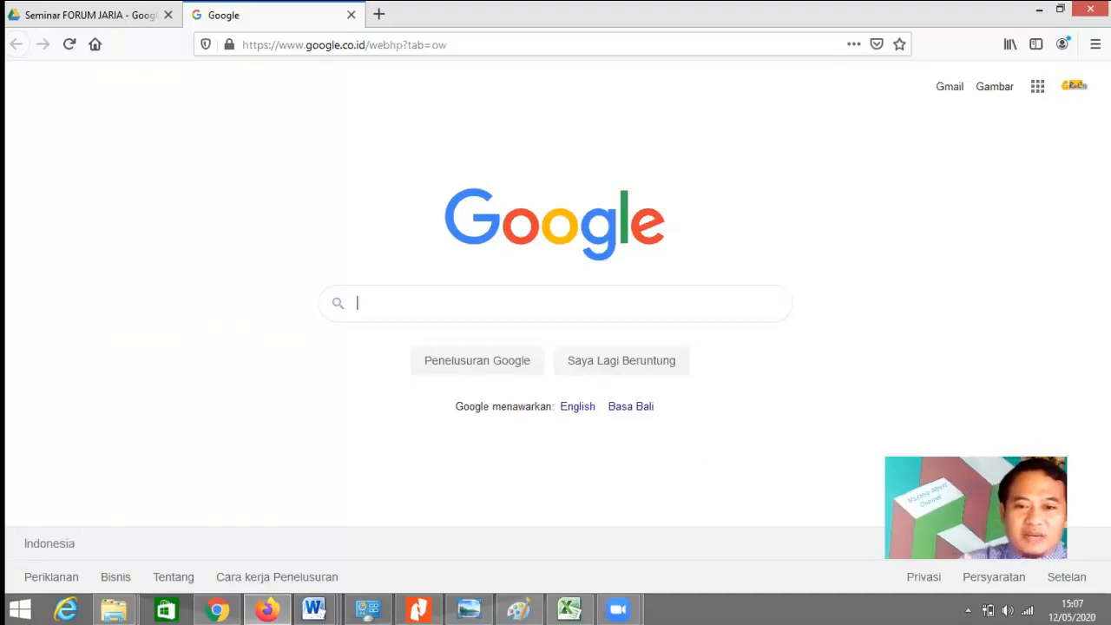
# Step: Show the Google apps panel from the Google homepage
pyautogui.click(1037, 90)
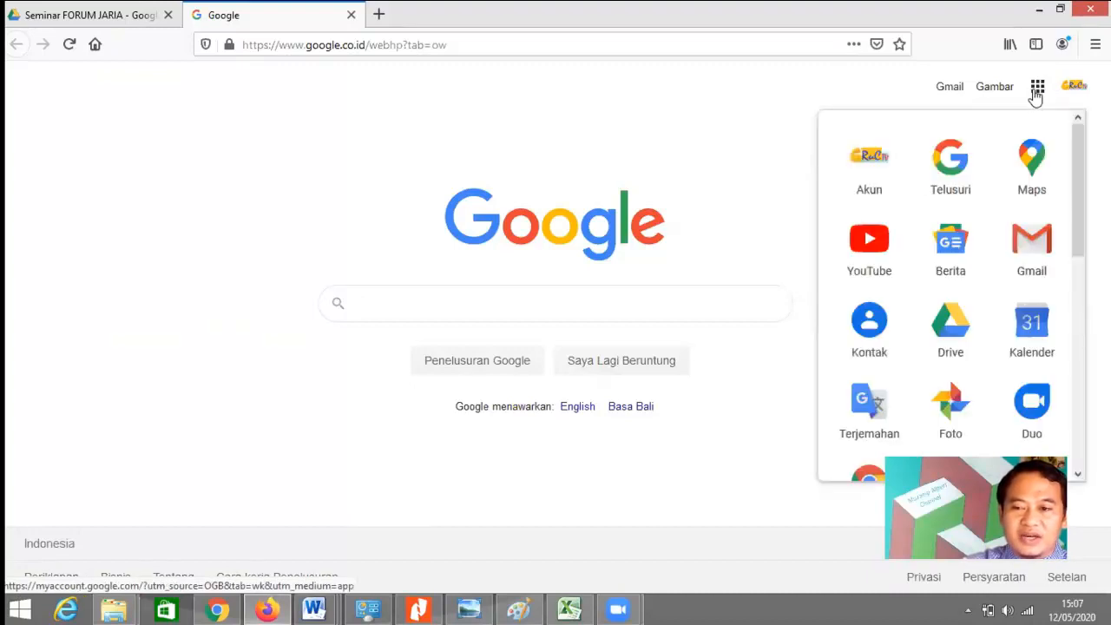
# Step: Open Google Drive and go to the Seminar FORUM JARIA folder under Drive Saya
pyautogui.click(952, 328)
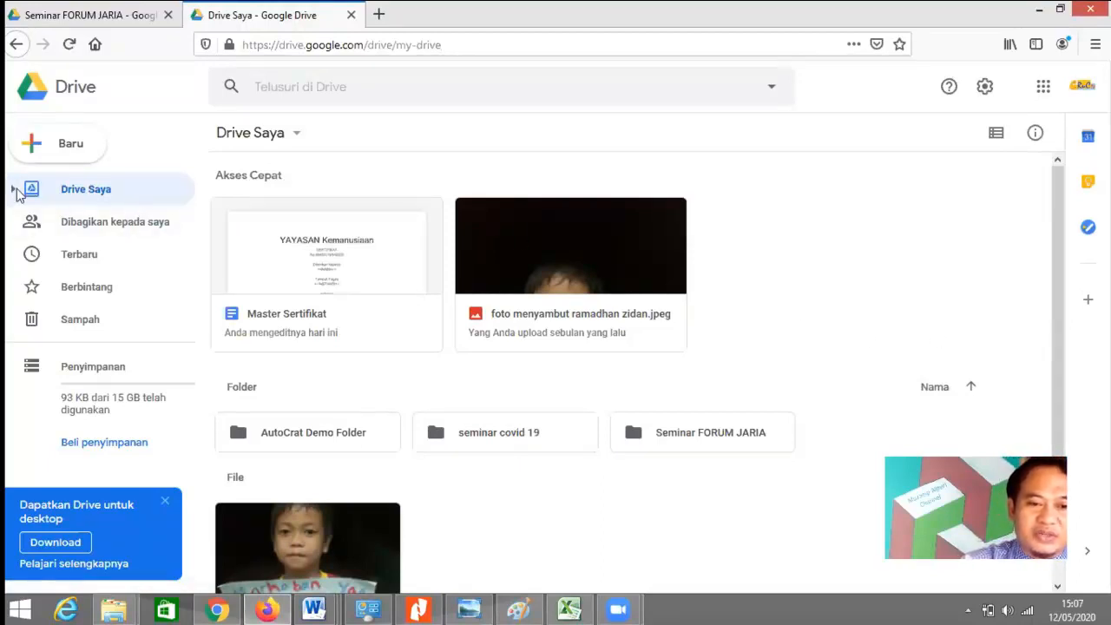
pyautogui.click(14, 189)
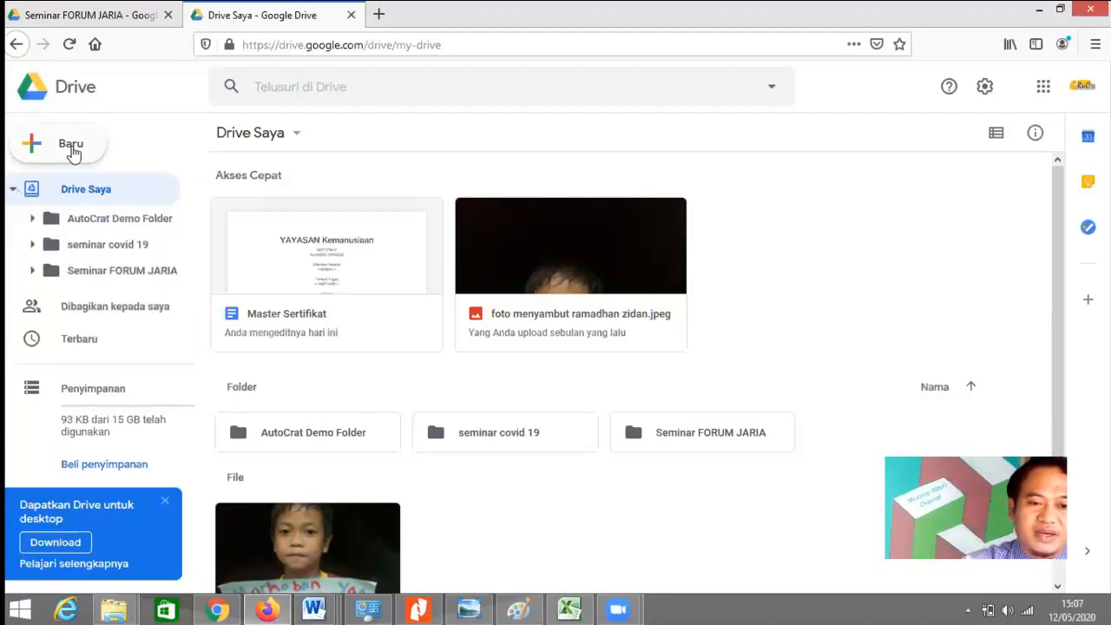
pyautogui.click(73, 146)
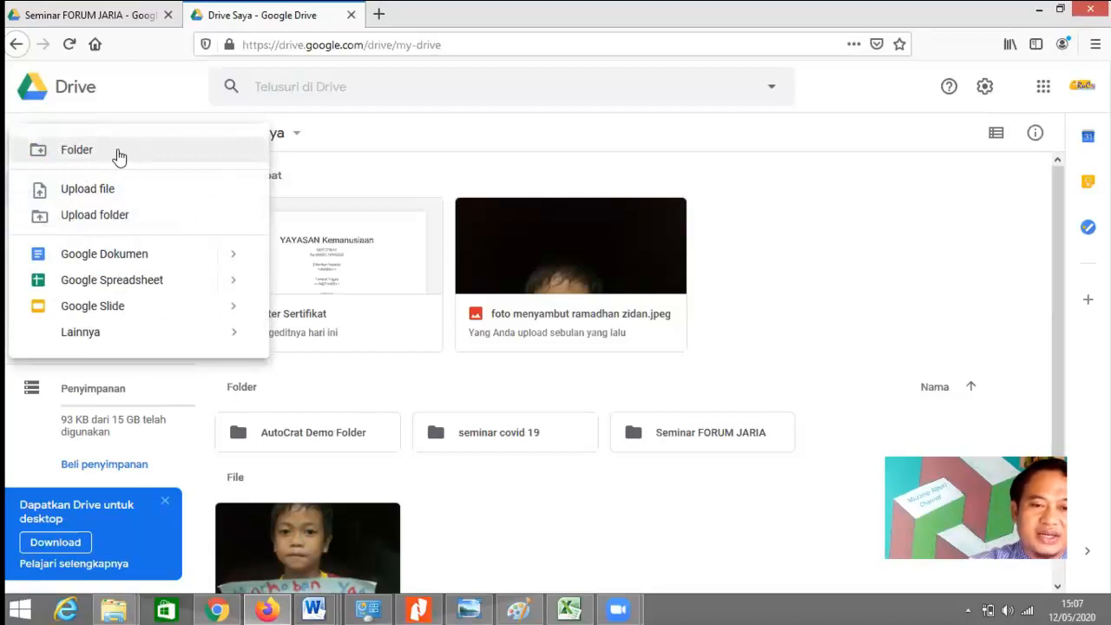
pyautogui.click(754, 201)
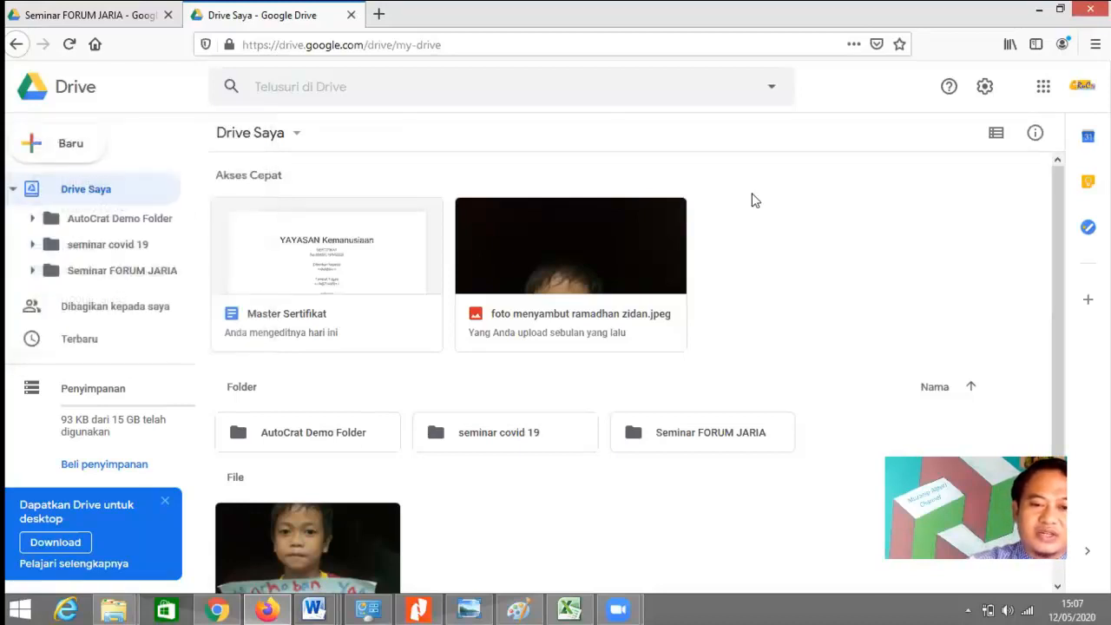
pyautogui.click(81, 276)
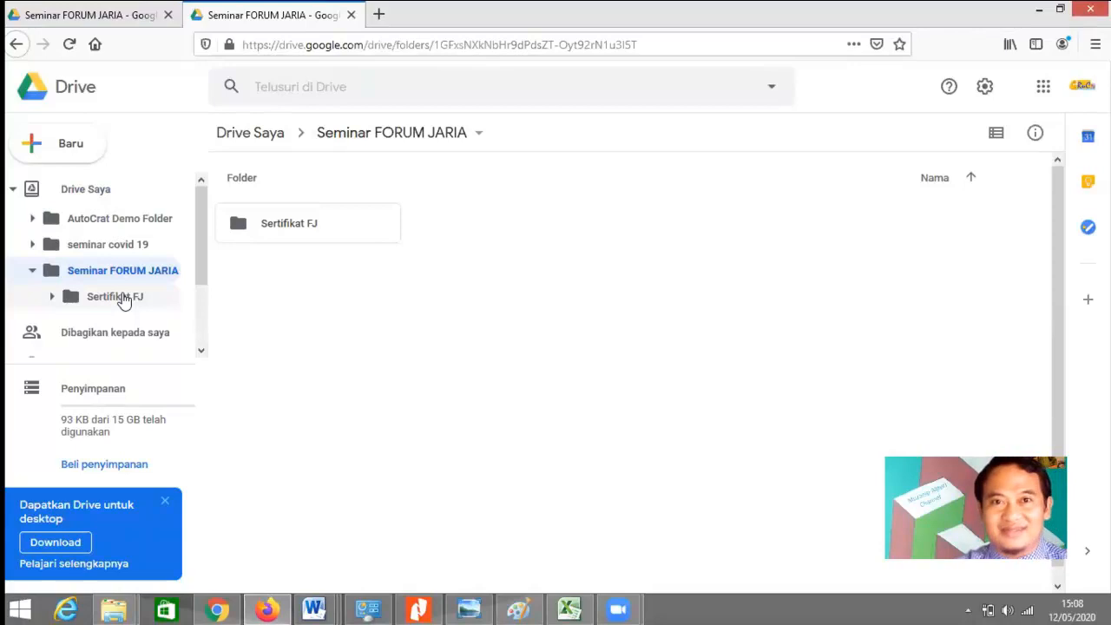
# Step: Create a new Google Form from Baru > Lainnya in the Seminar FORUM JARIA folder
pyautogui.click(71, 145)
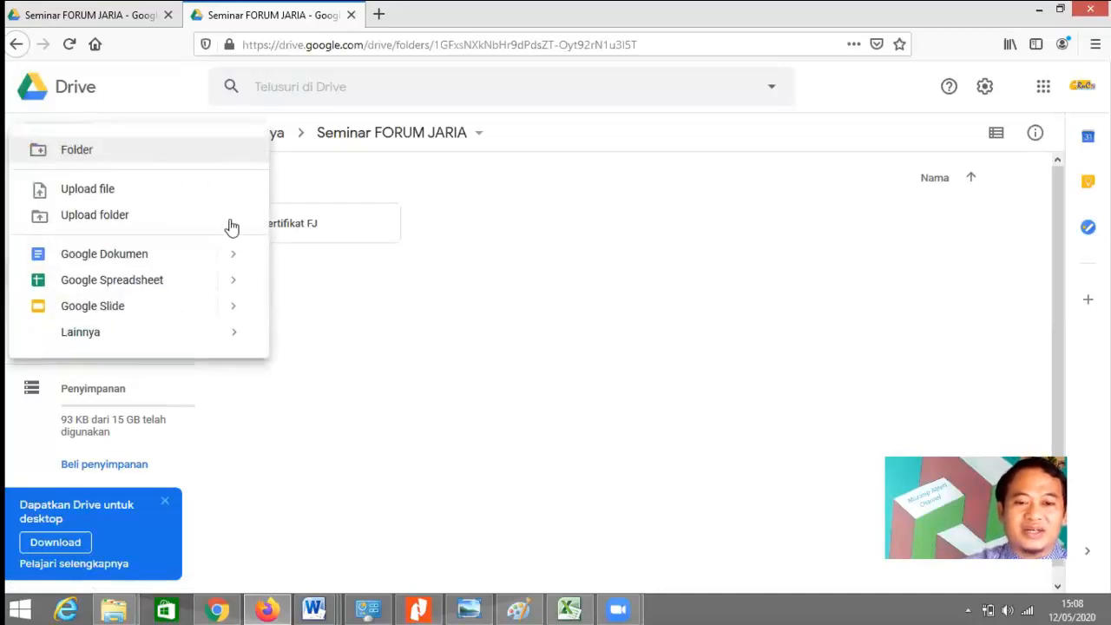
pyautogui.click(323, 365)
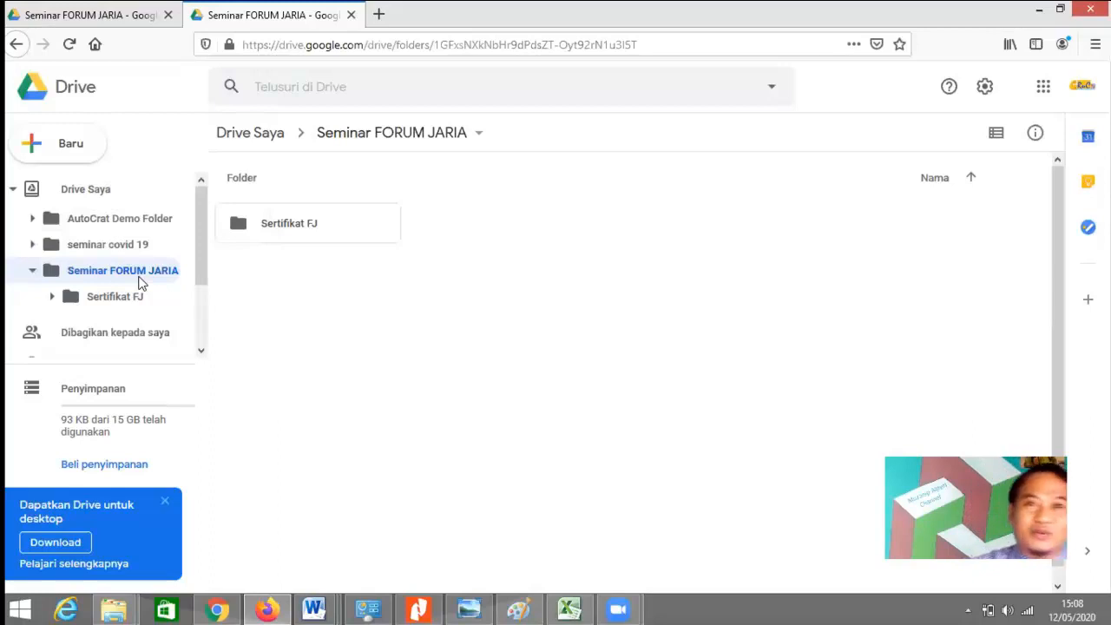
pyautogui.click(75, 144)
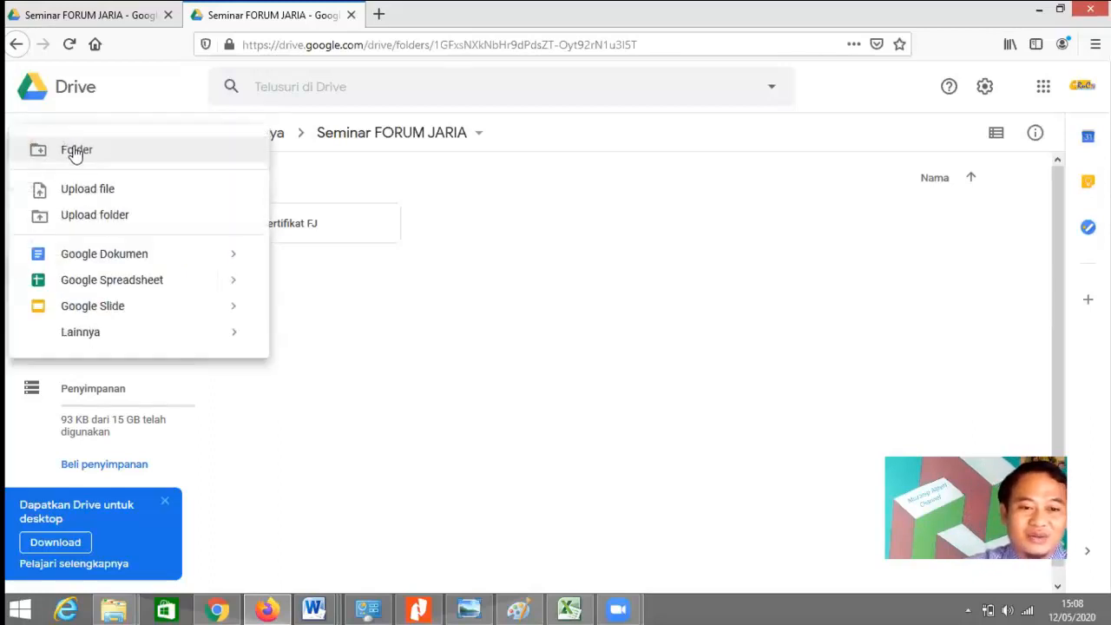
pyautogui.click(325, 337)
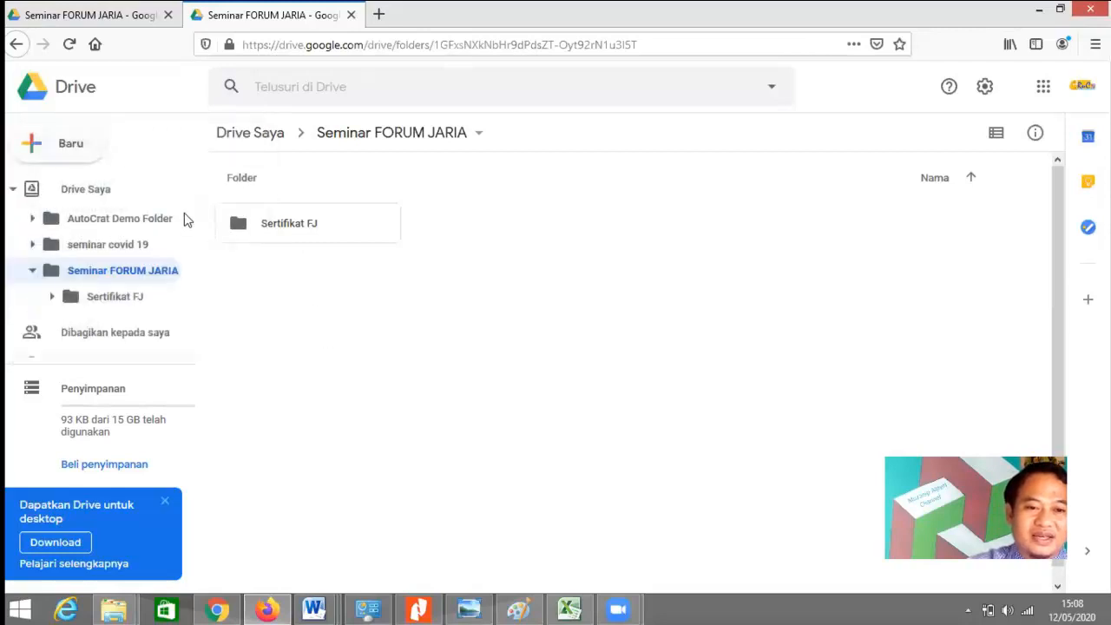
pyautogui.click(69, 140)
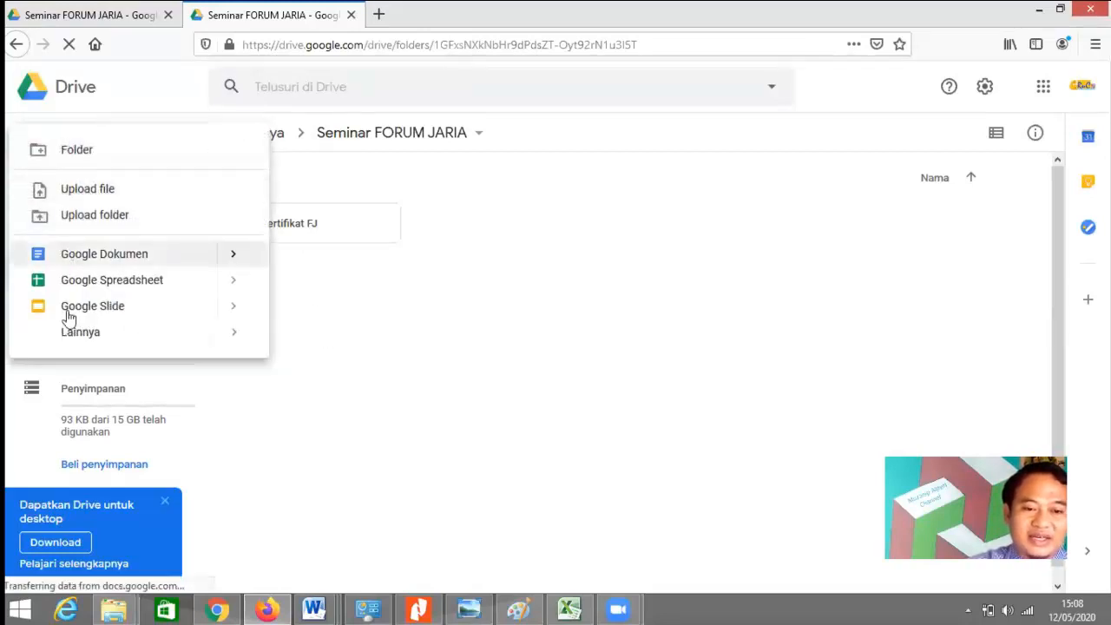
pyautogui.moveTo(89, 345)
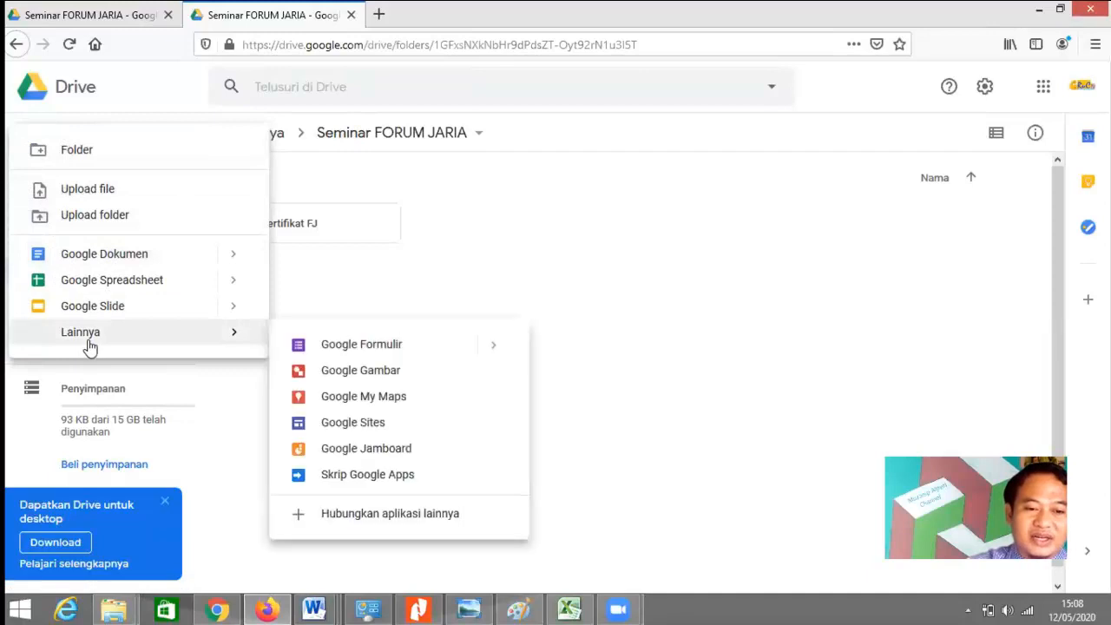
pyautogui.click(393, 352)
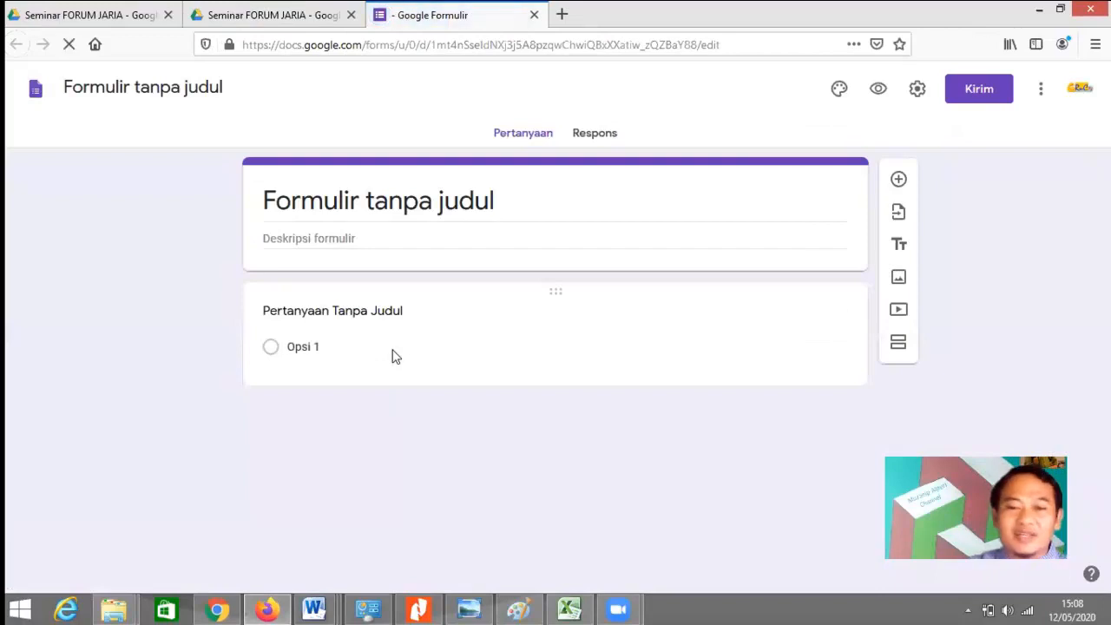
# Step: Title the new form 'Absensi'
pyautogui.click(462, 211)
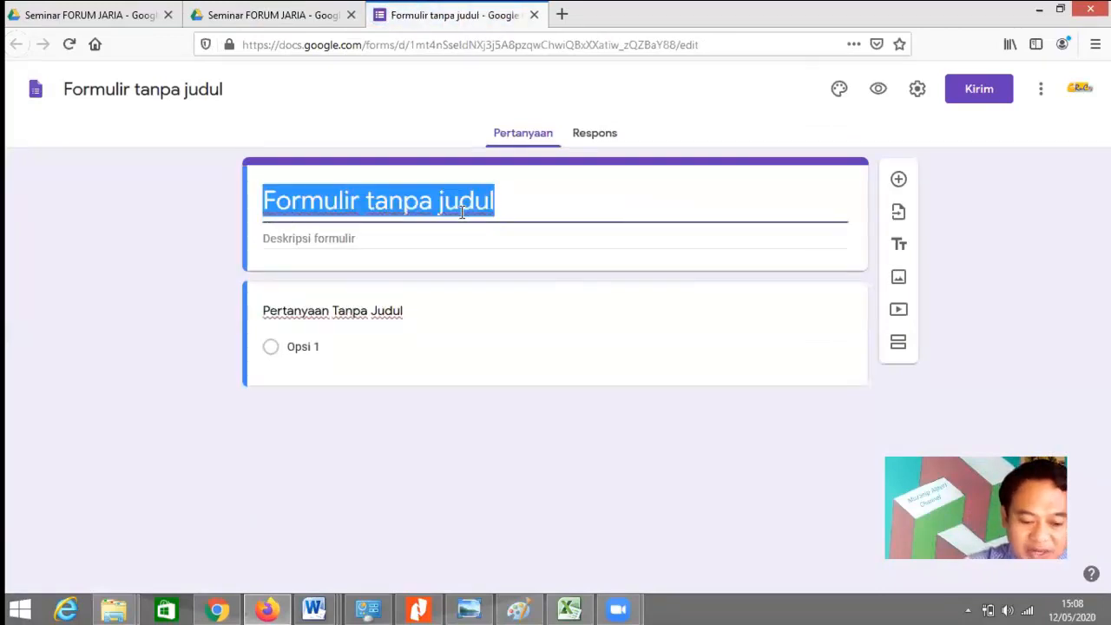
pyautogui.write('Absensi')
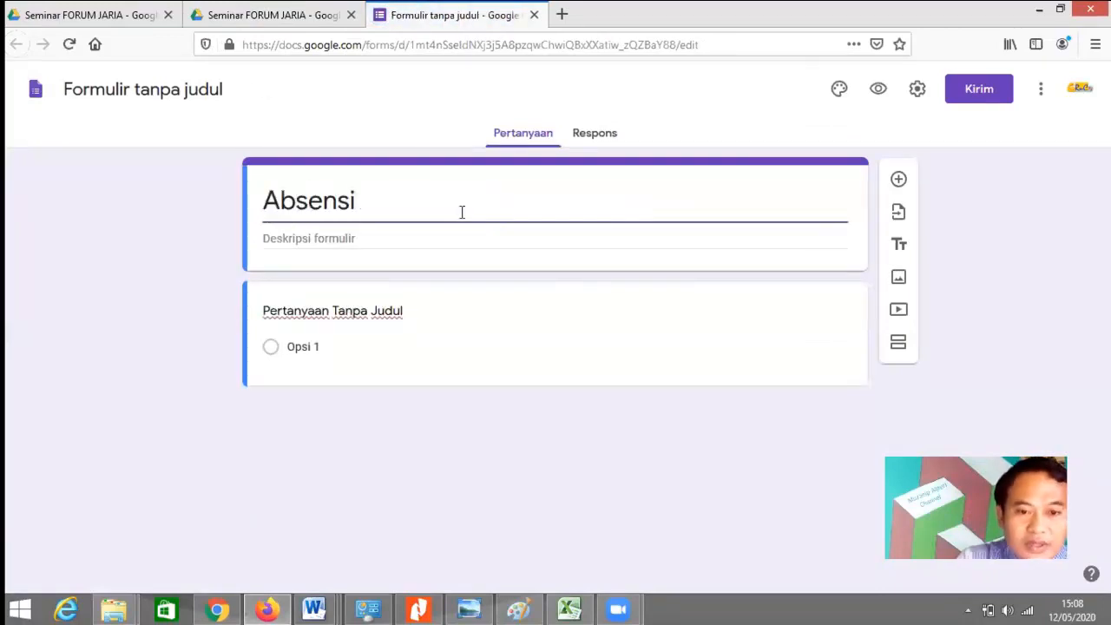
pyautogui.click(162, 87)
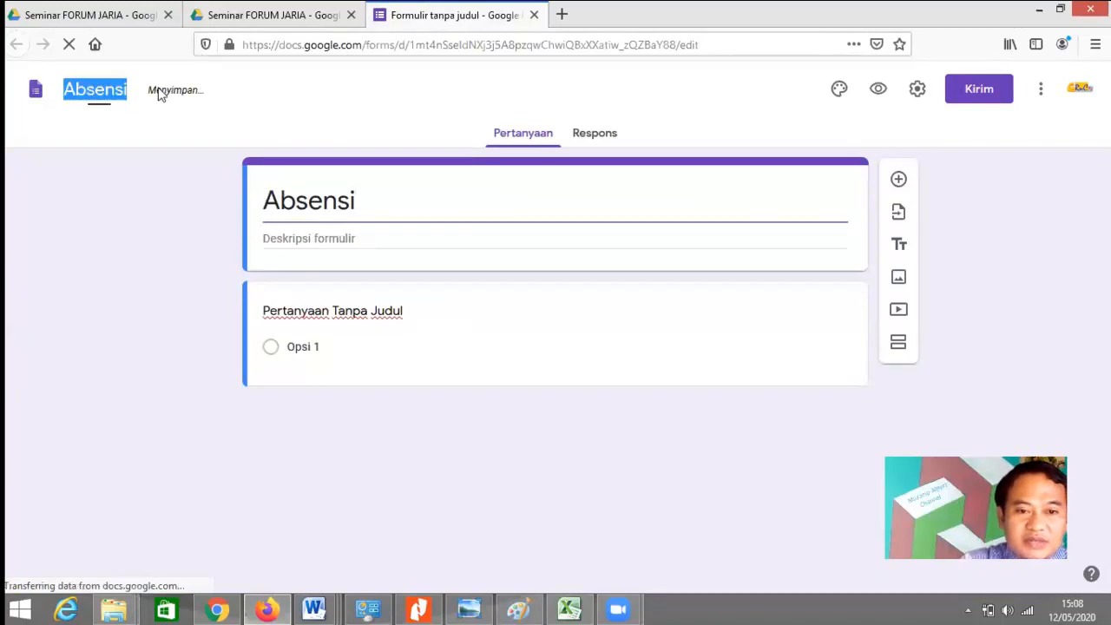
# Step: Make the first question a required 'NAMA' short answer and duplicate it
pyautogui.click(399, 314)
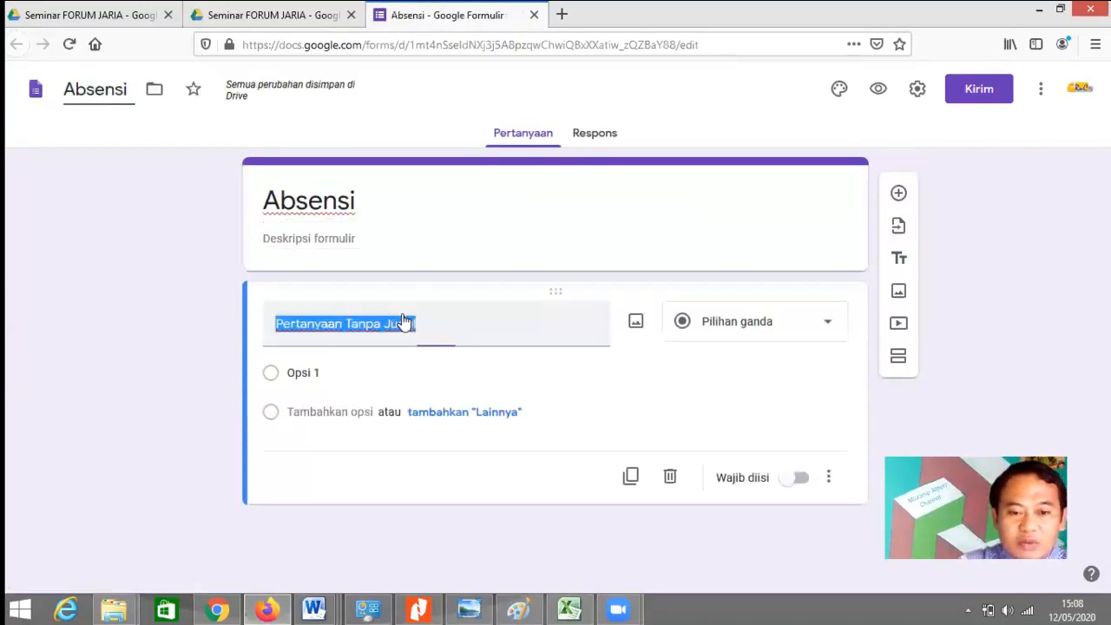
pyautogui.write('NAMA')
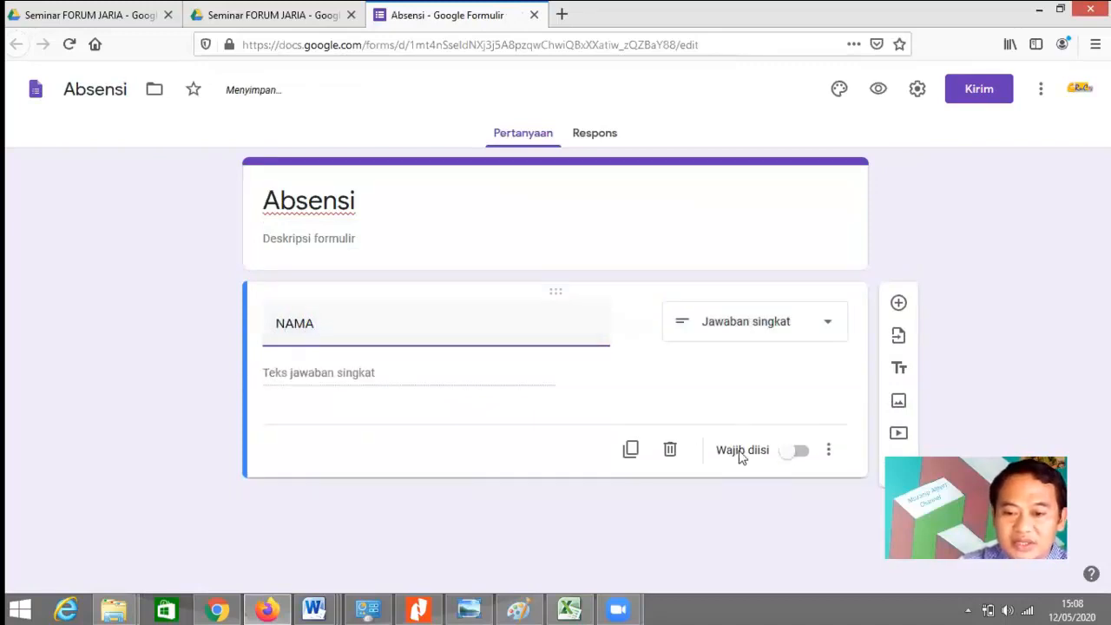
pyautogui.click(800, 452)
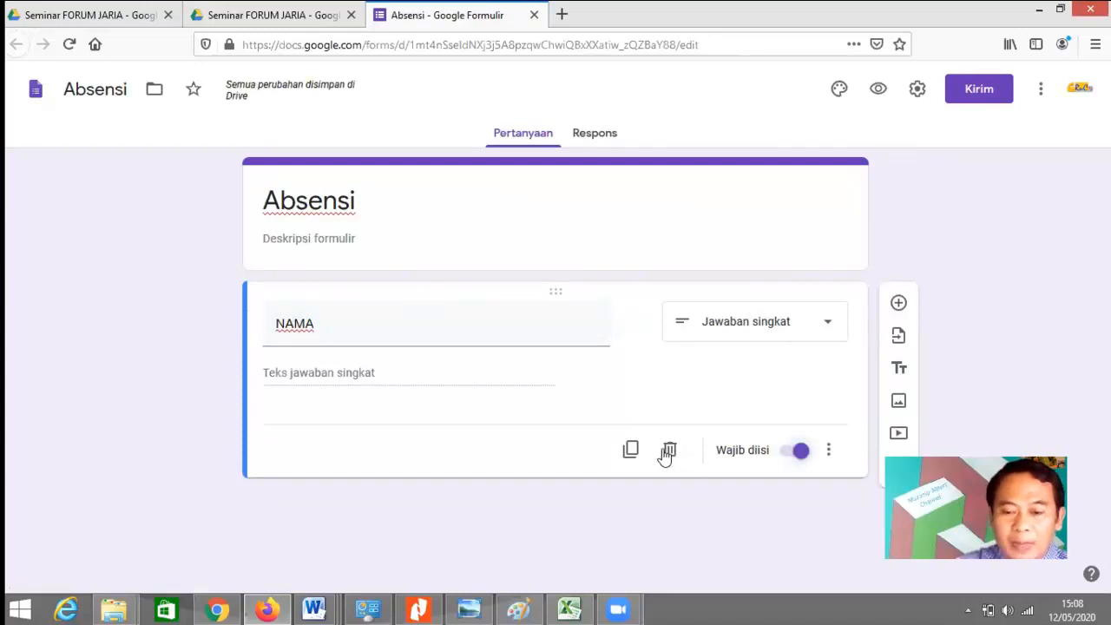
pyautogui.click(632, 449)
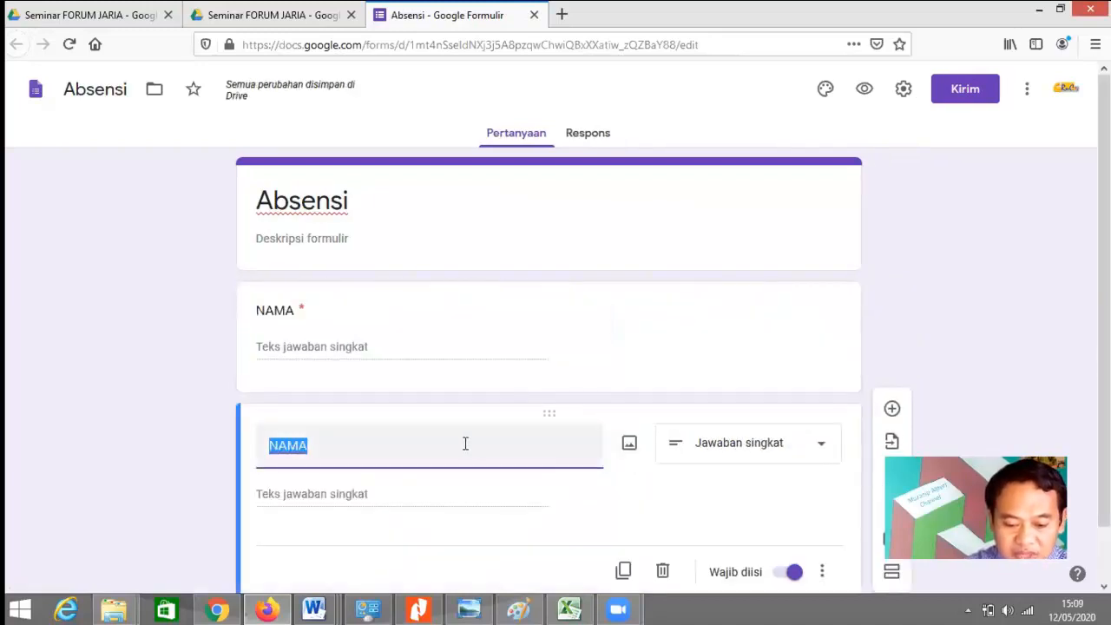
# Step: Retitle the copies 'TEMPAT TUGAS' and 'EMAIL', duplicating each in turn
pyautogui.write('TE')
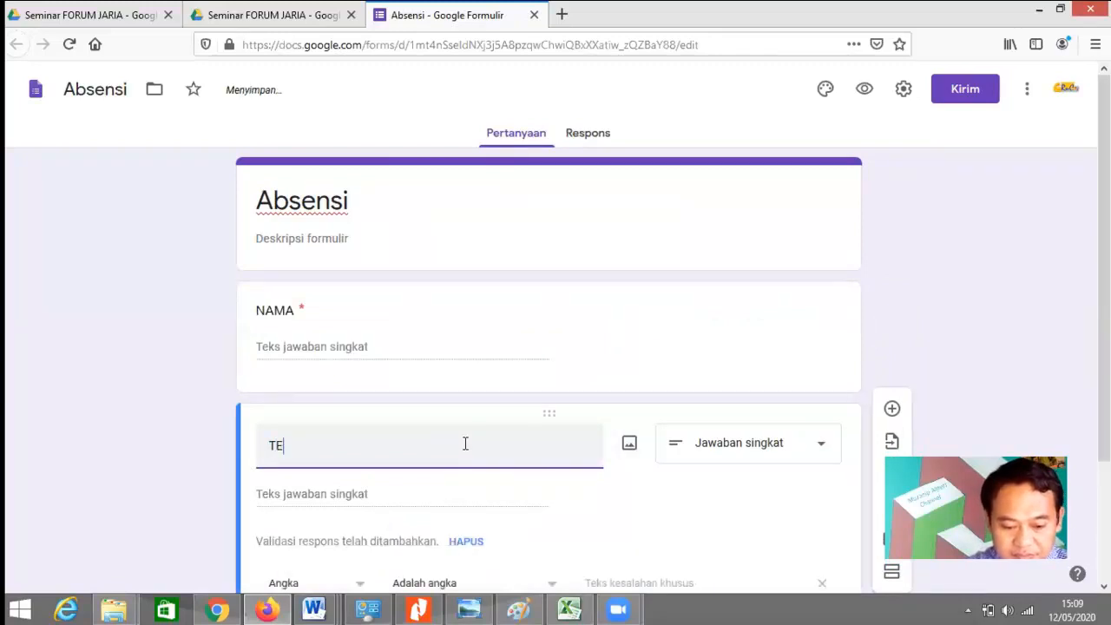
pyautogui.write('MPAT TUGAS')
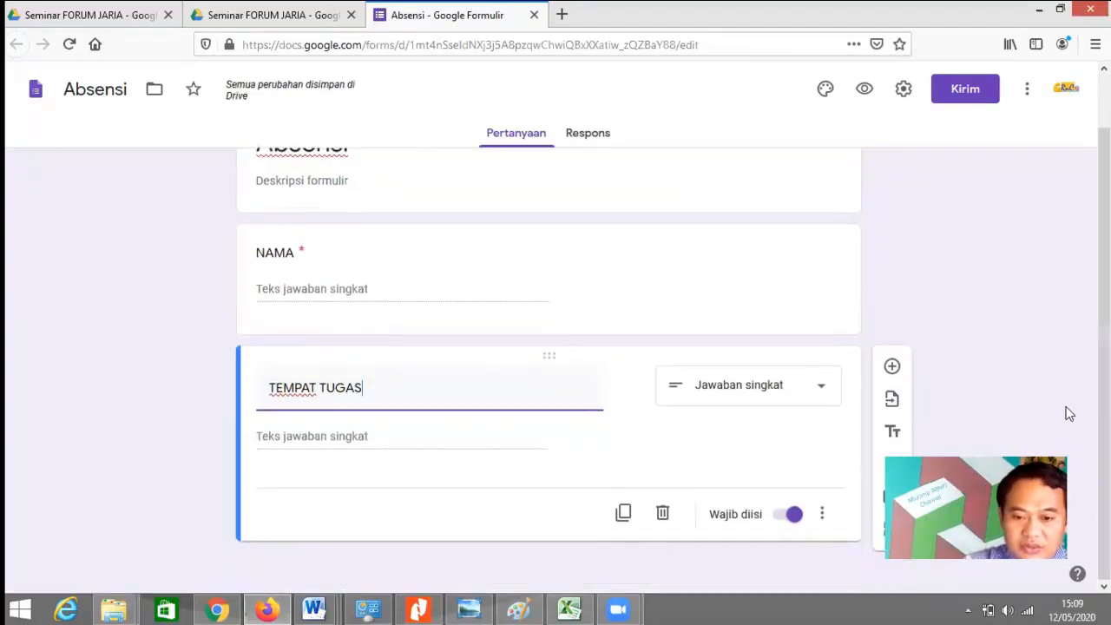
pyautogui.click(626, 514)
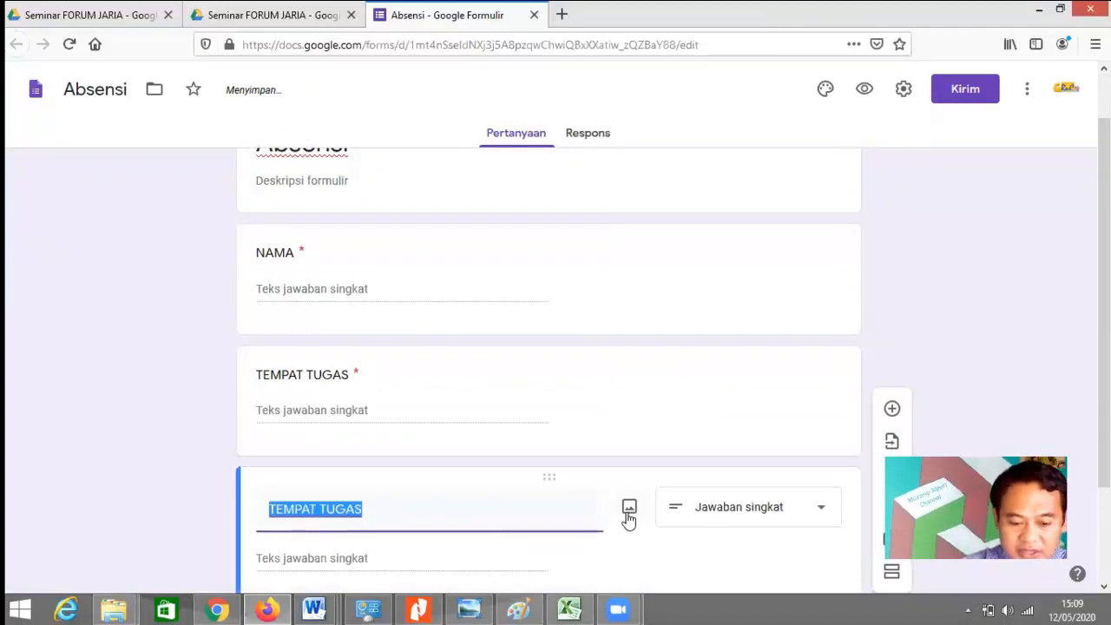
pyautogui.write('EMAIL')
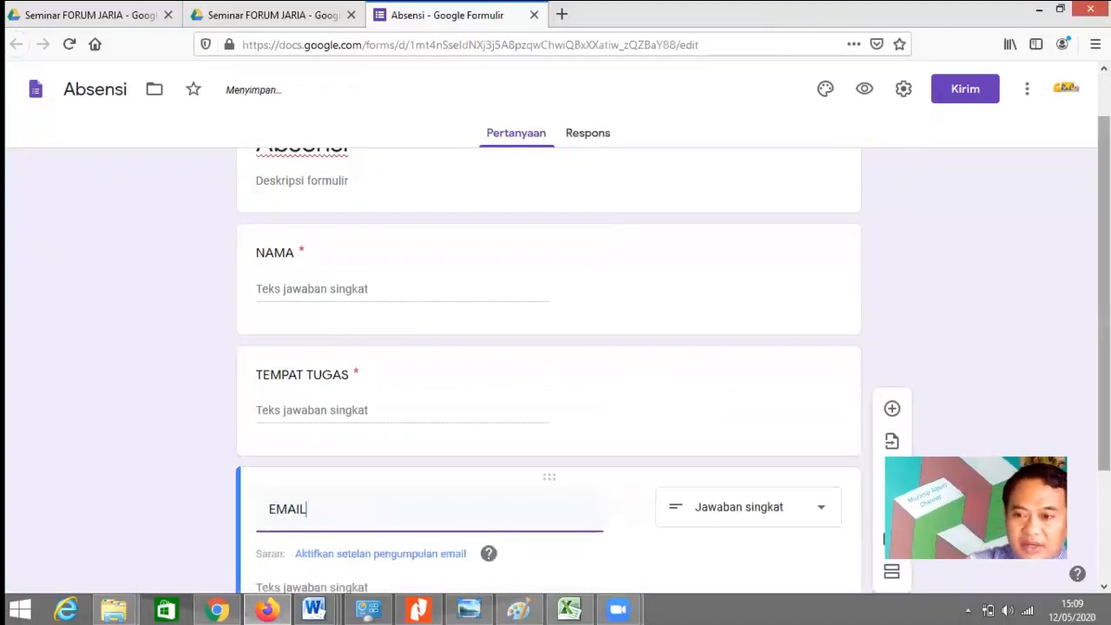
pyautogui.scroll(-3, 1077, 430)
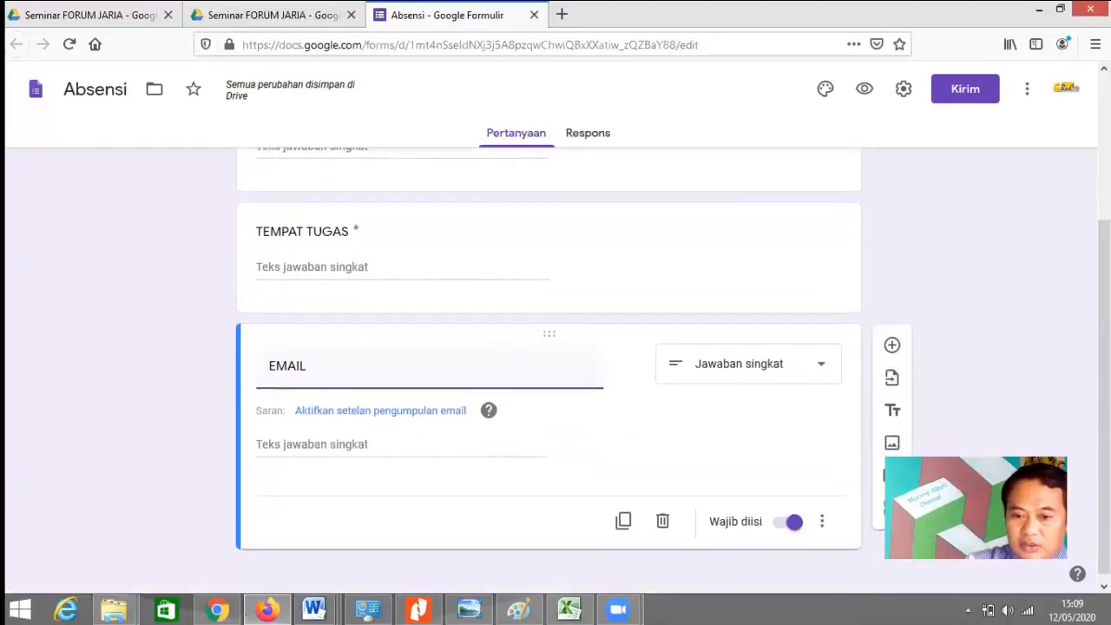
pyautogui.click(626, 522)
# Step: Turn the last copy into a multiple-choice 'PERAN' question
pyautogui.click(424, 495)
pyautogui.moveTo(354, 492); pyautogui.dragTo(192, 484)
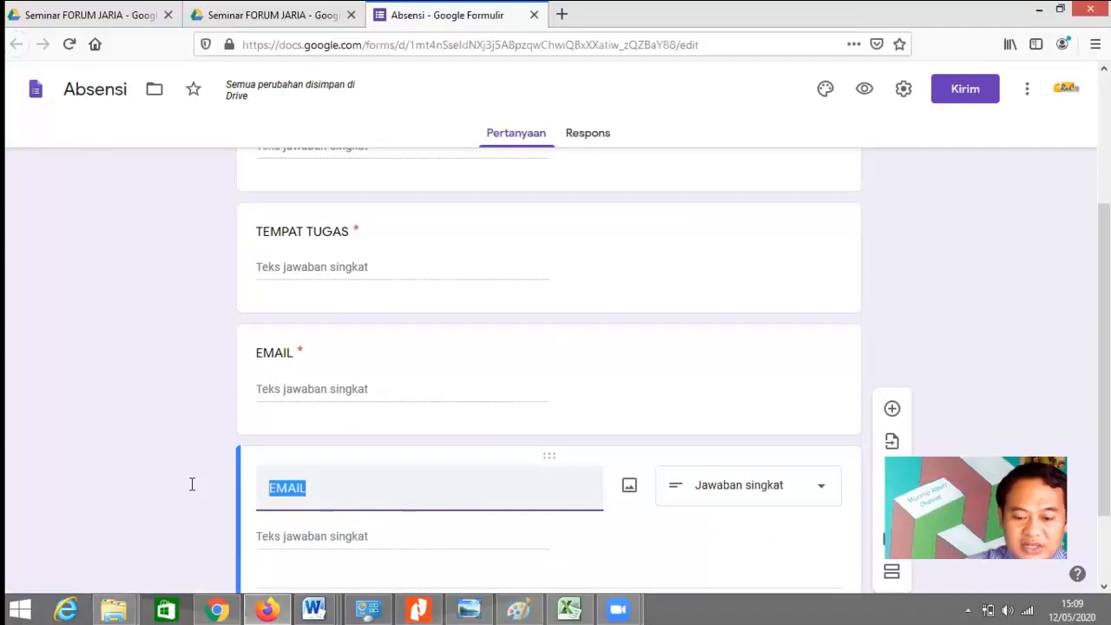
pyautogui.write('PERAN')
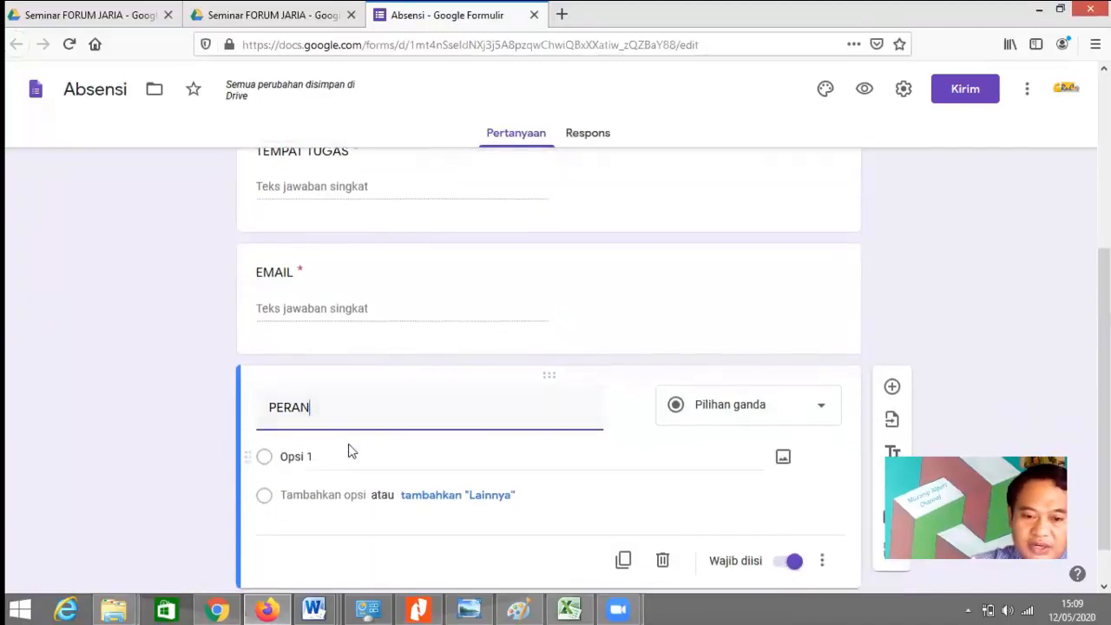
pyautogui.click(323, 459)
# Step: Give PERAN the options Peserta, Narasumber, Panitia and Moderator
pyautogui.write('Peserta')
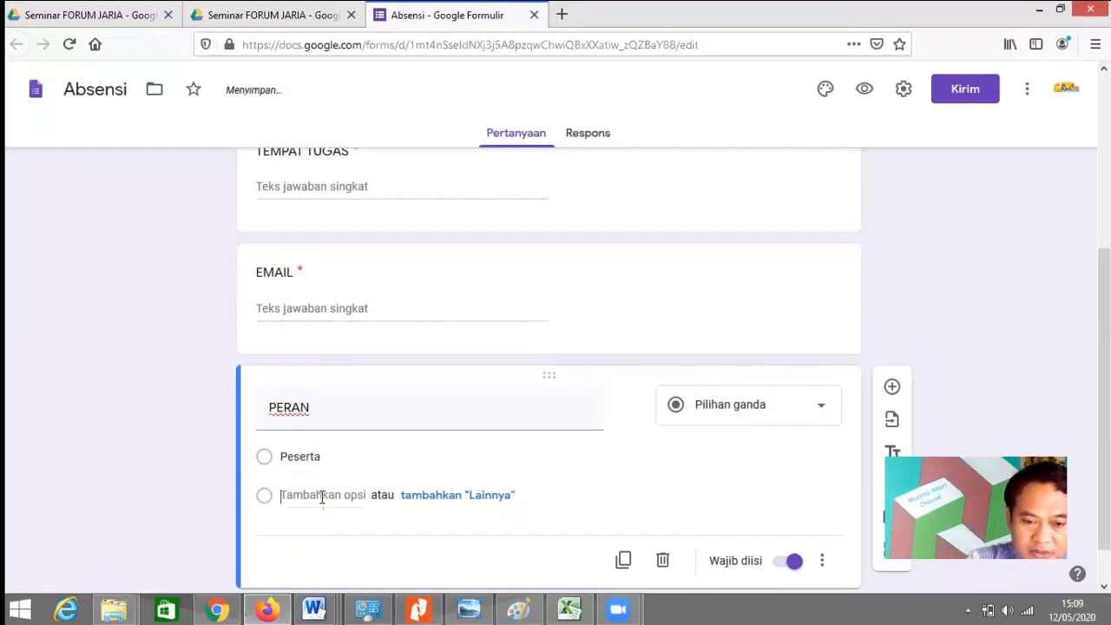
pyautogui.click(322, 495)
pyautogui.write('Nara')
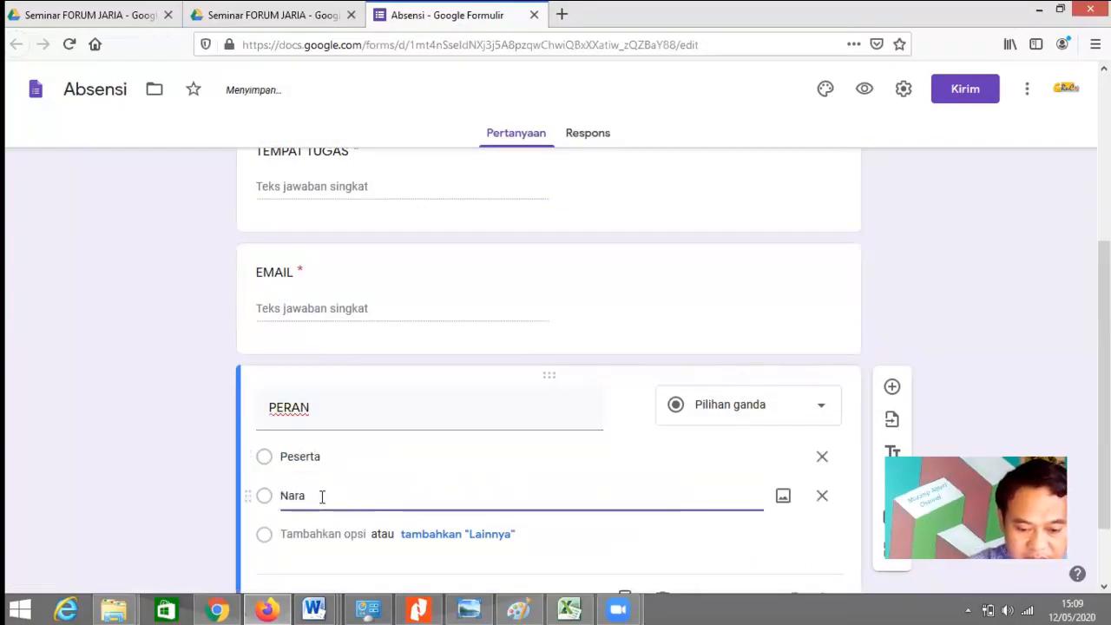
pyautogui.write('sumber')
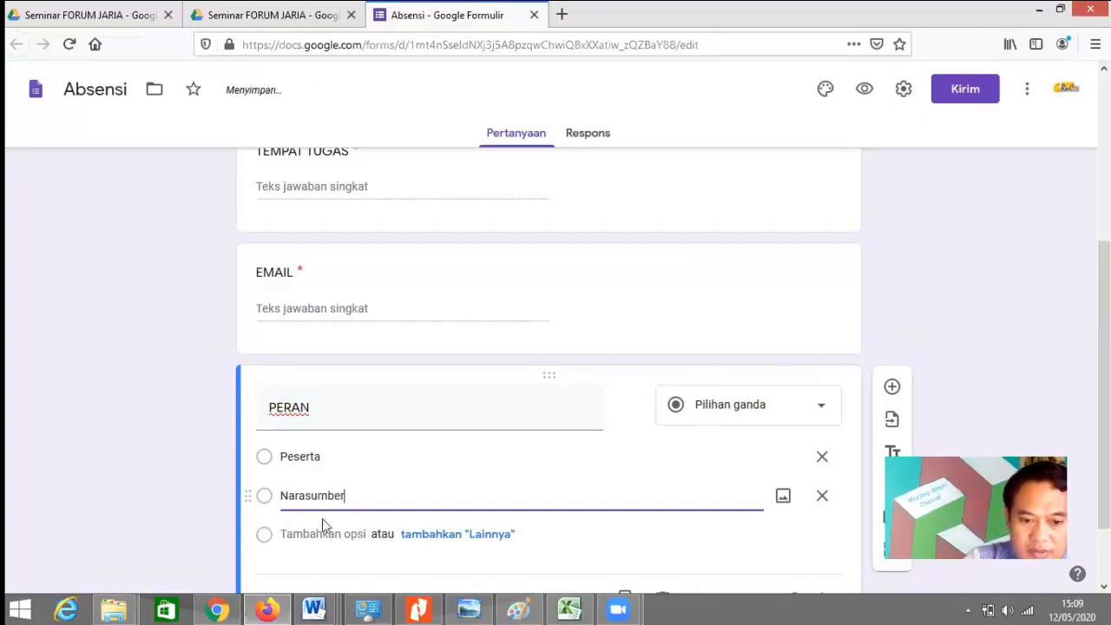
pyautogui.click(323, 534)
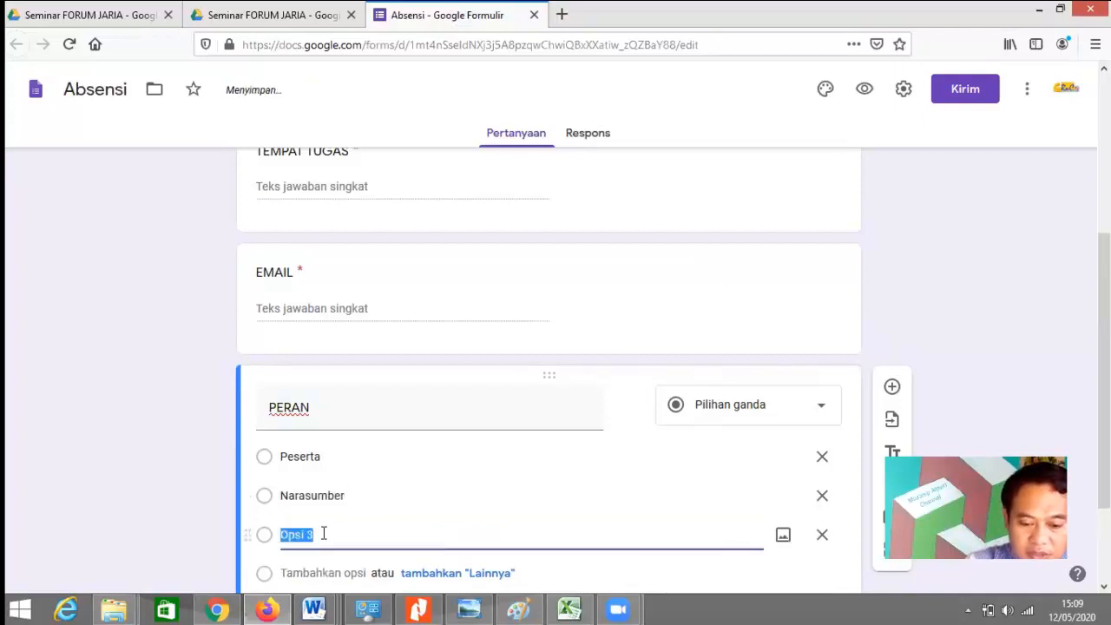
pyautogui.write('Panitia')
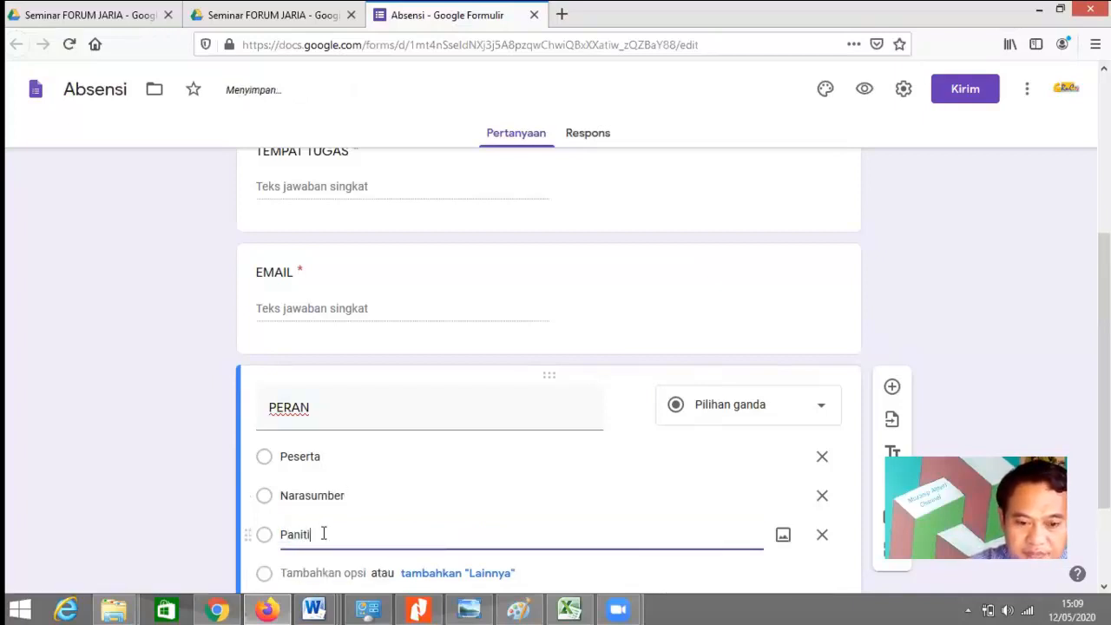
pyautogui.click(320, 569)
pyautogui.write('Modera')
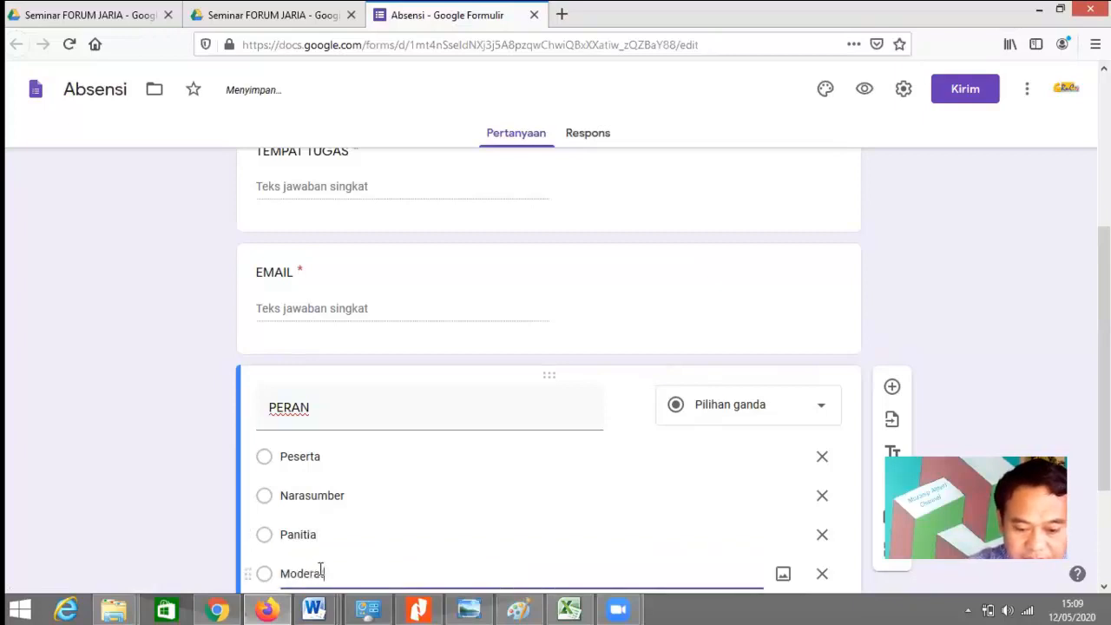
pyautogui.write('tor')
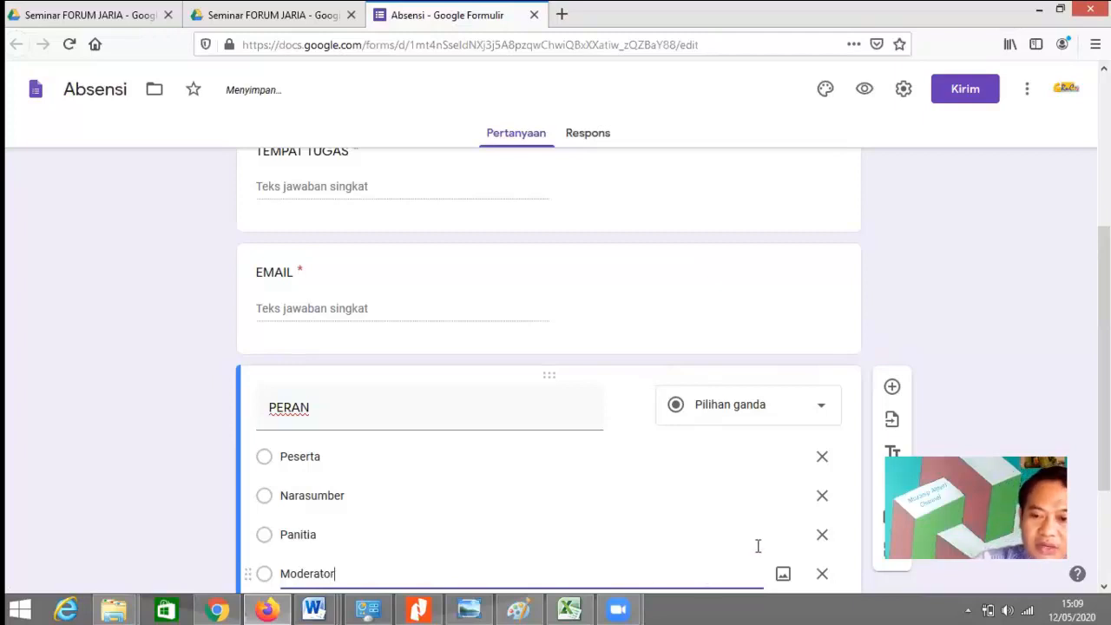
pyautogui.scroll(-3, 1077, 422)
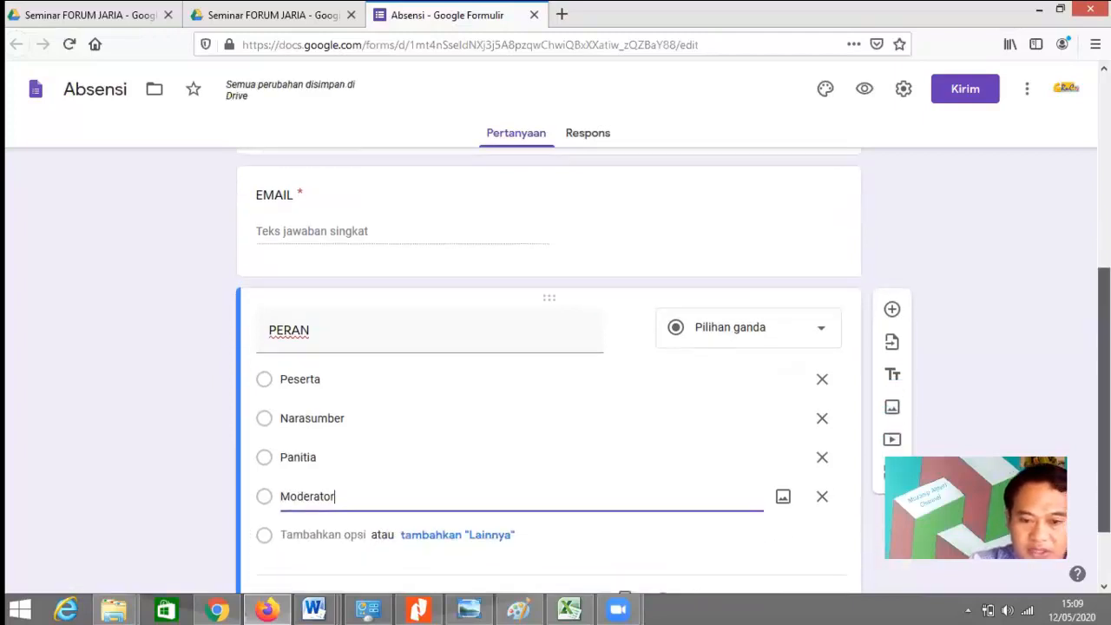
pyautogui.scroll(1, 1076, 412)
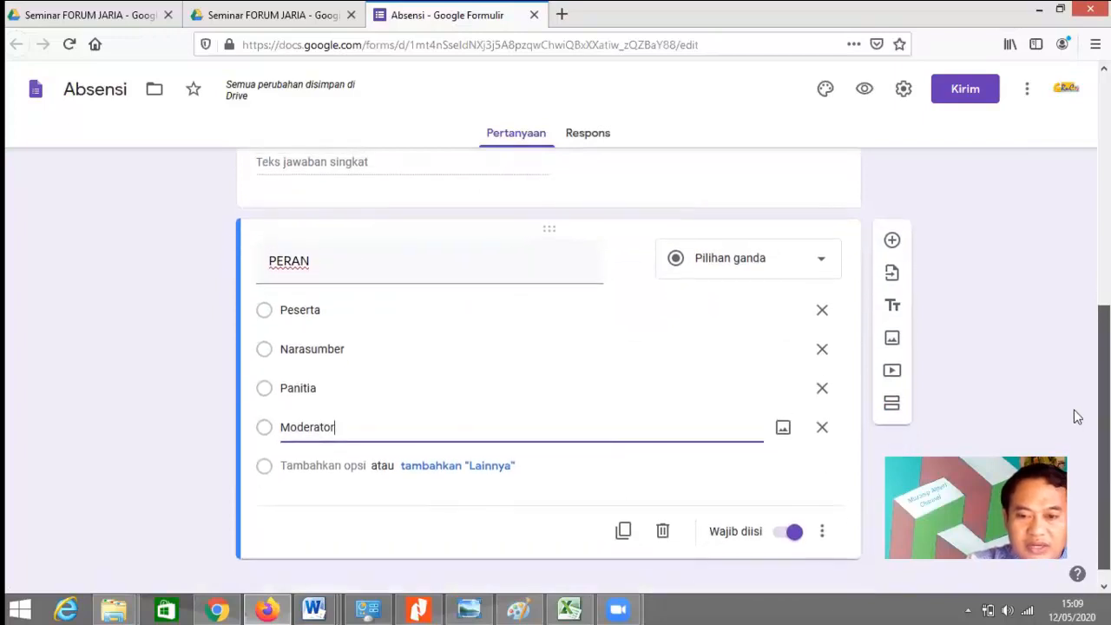
pyautogui.scroll(-1, 1061, 425)
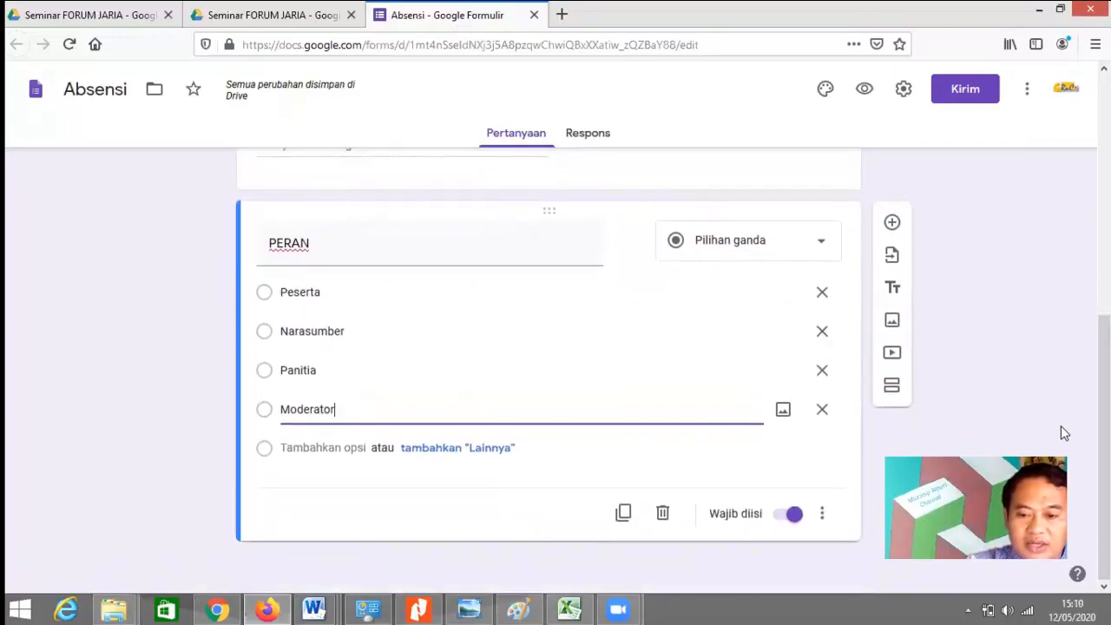
# Step: Generate the Absensi form's pre-filled link and copy it
pyautogui.click(1027, 92)
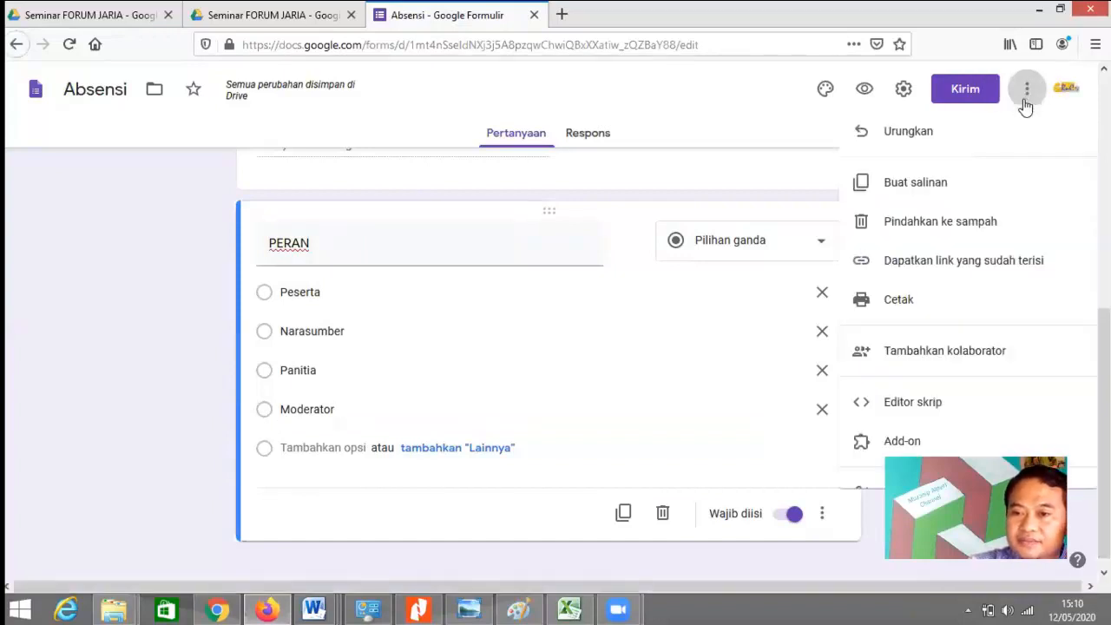
pyautogui.click(938, 264)
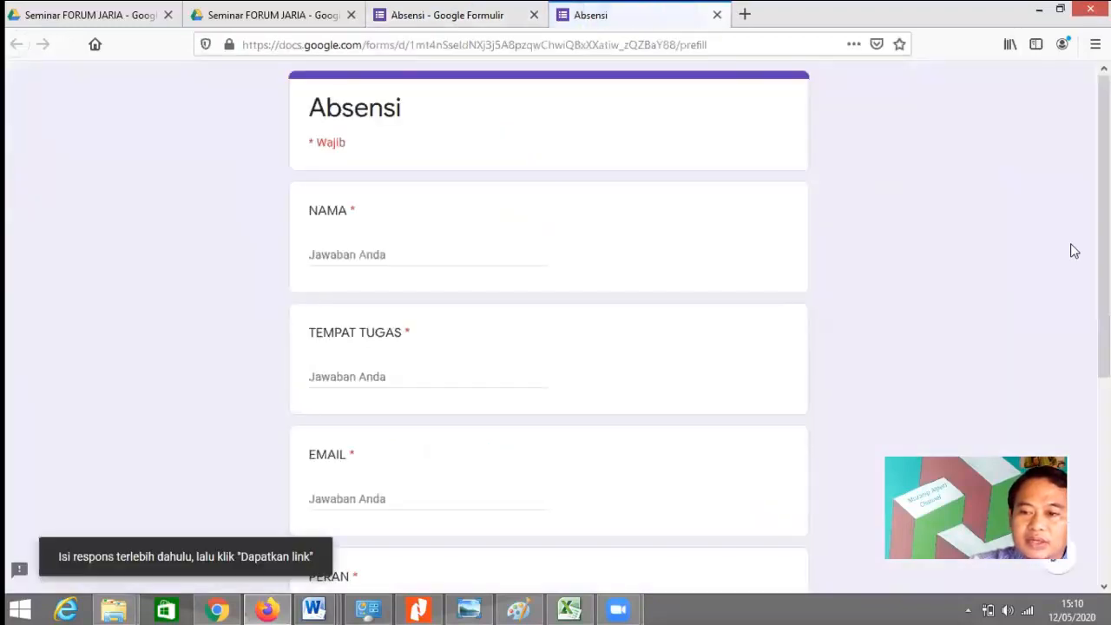
pyautogui.scroll(-4, 1072, 359)
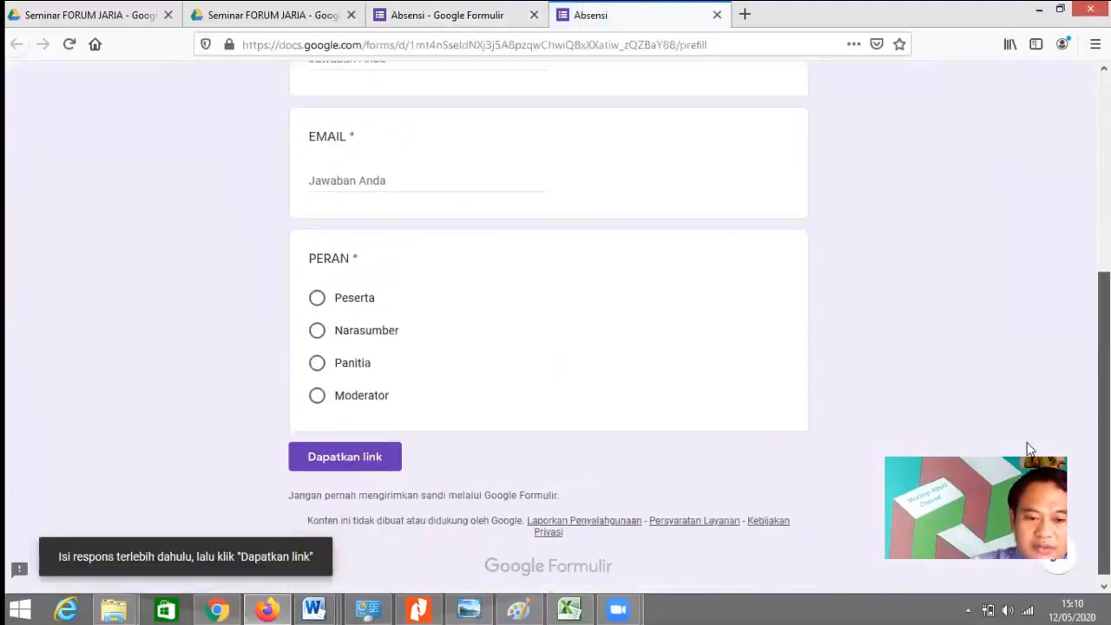
pyautogui.scroll(4, 1030, 447)
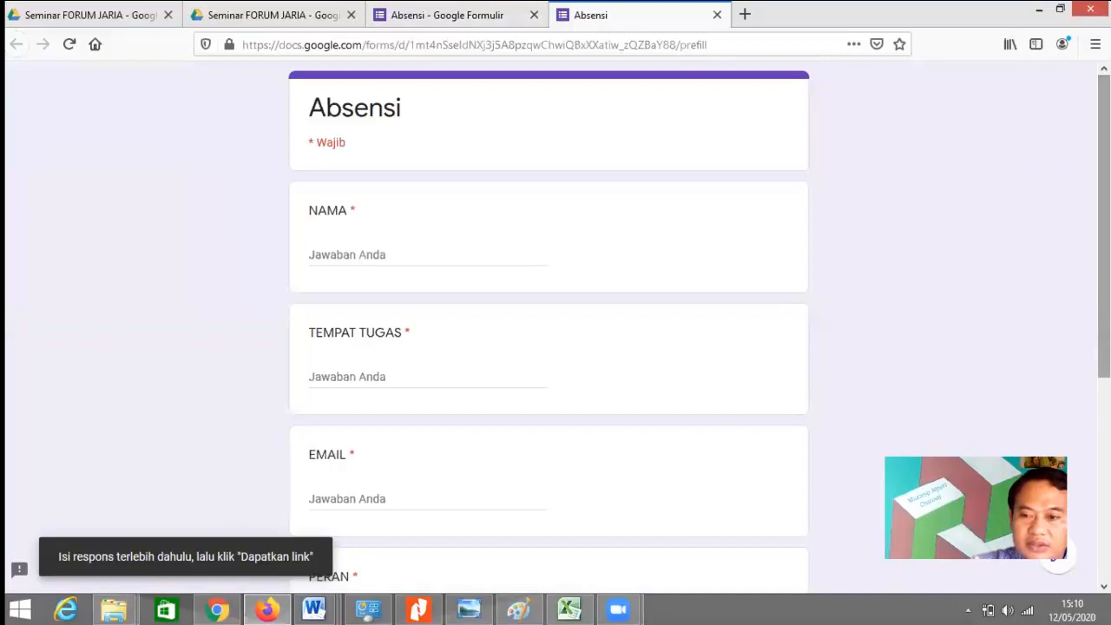
pyautogui.scroll(-3, 1072, 376)
pyautogui.scroll(-3, 1072, 376)
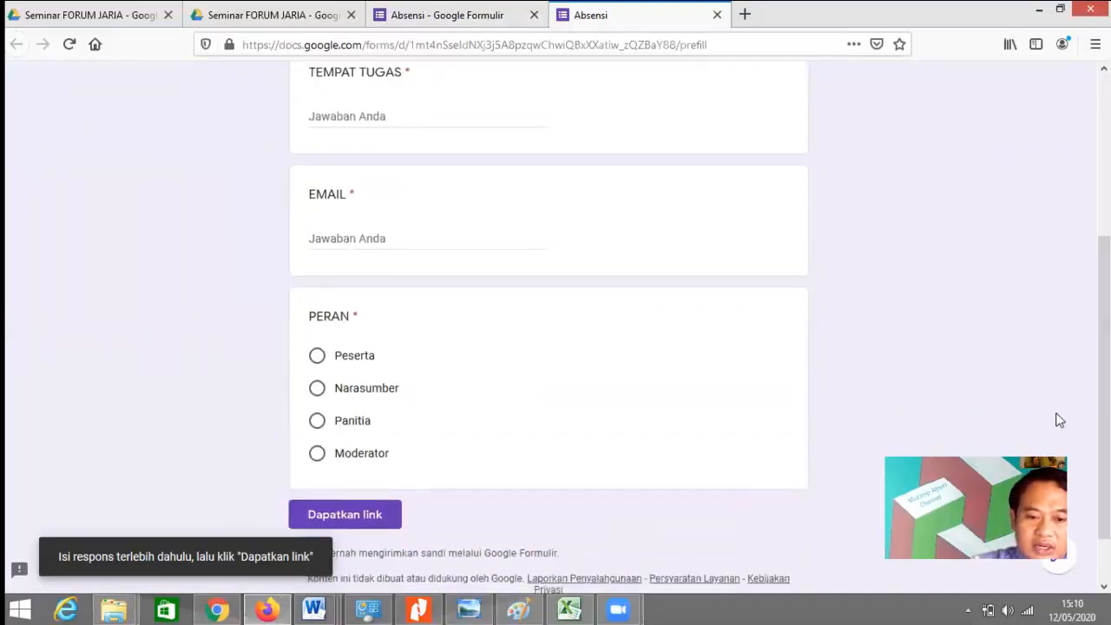
pyautogui.click(370, 514)
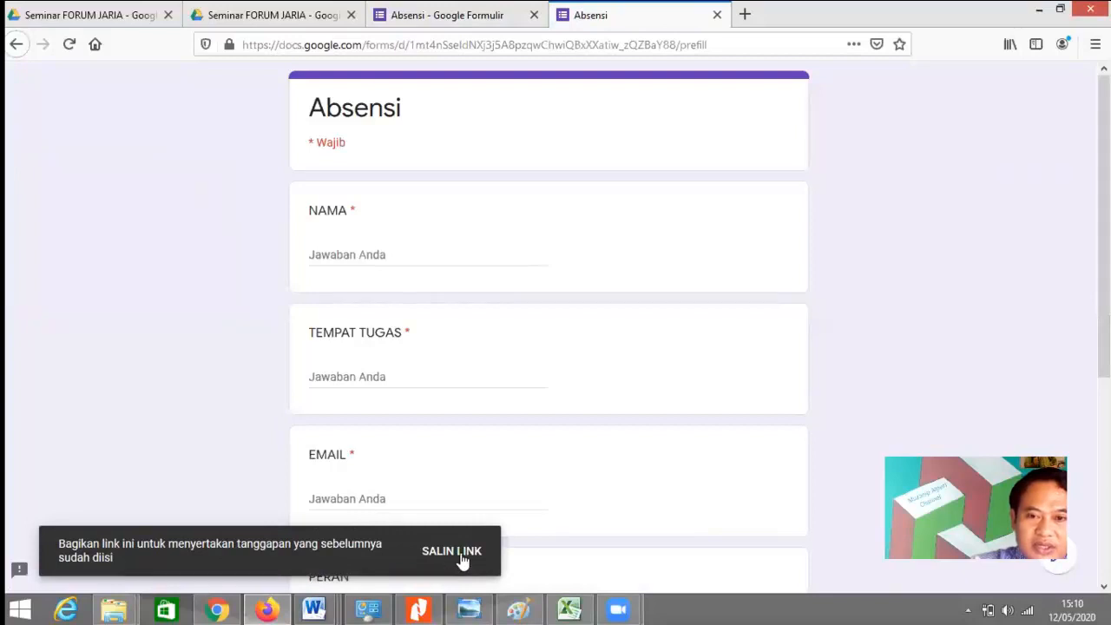
pyautogui.click(452, 551)
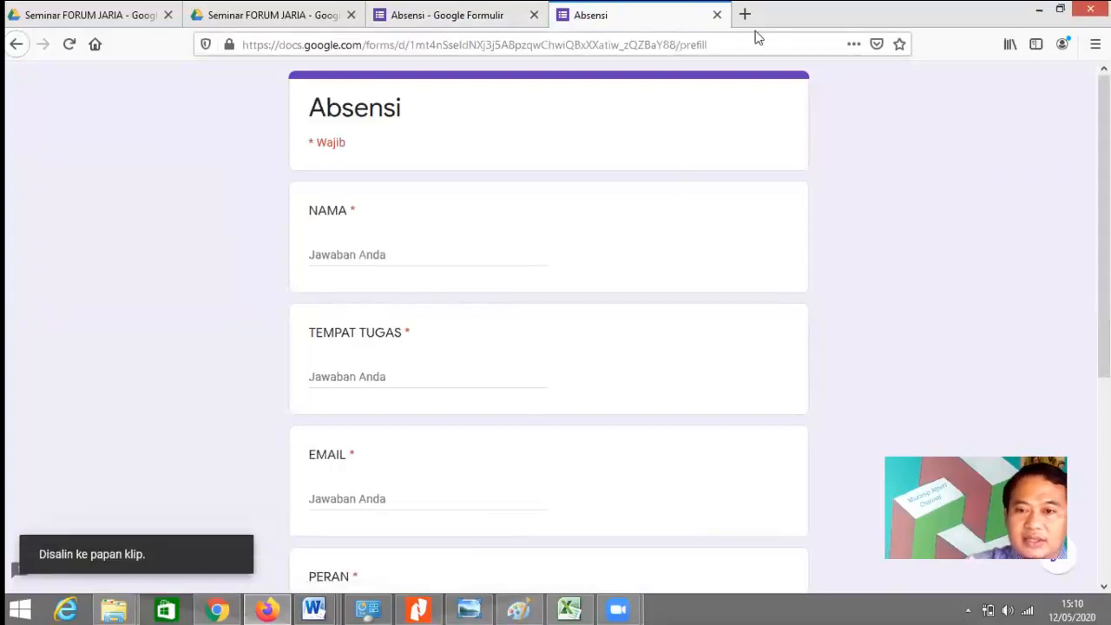
# Step: Go to the gg.gg URL shortener site
pyautogui.click(694, 45)
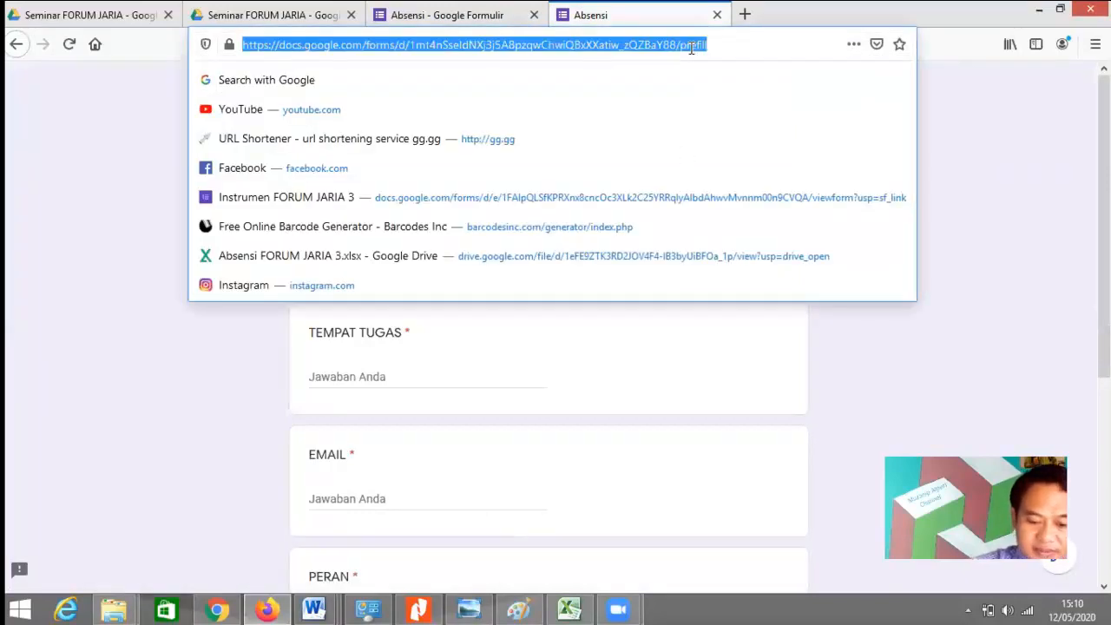
pyautogui.write('https://docs.google.com/forms/d/e/1FAIpQLSfqtw9KEpaFAkad8nLozLXT-bQM6n2S52b7YDxXXUsbfz9X9Q/viewform?usp=pp_url')
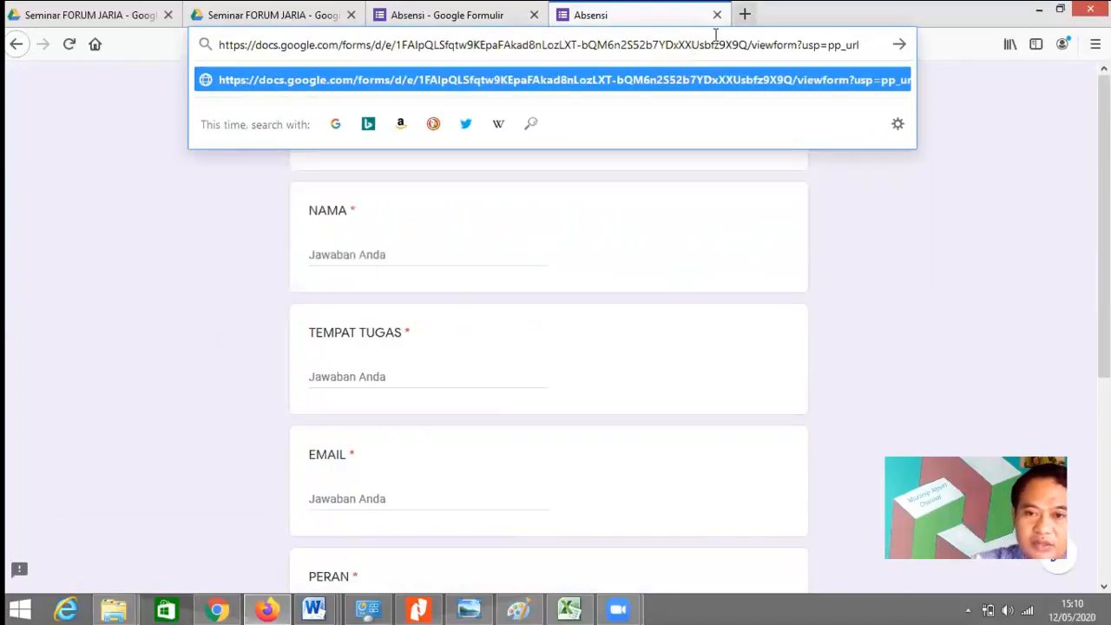
pyautogui.hotkey('ctrl', 'a')
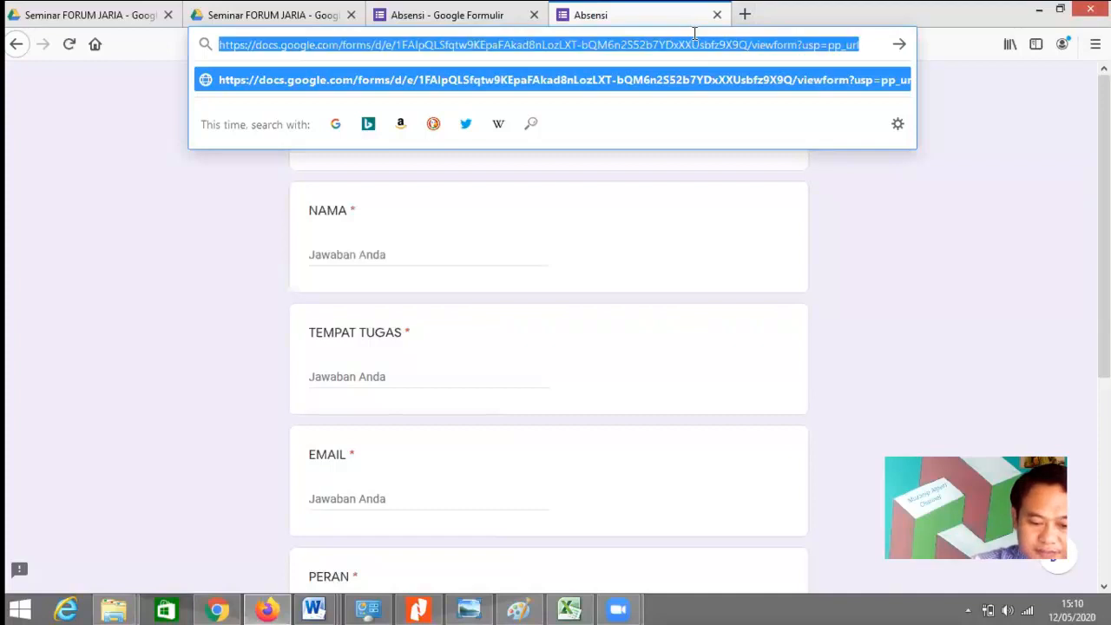
pyautogui.write('gg')
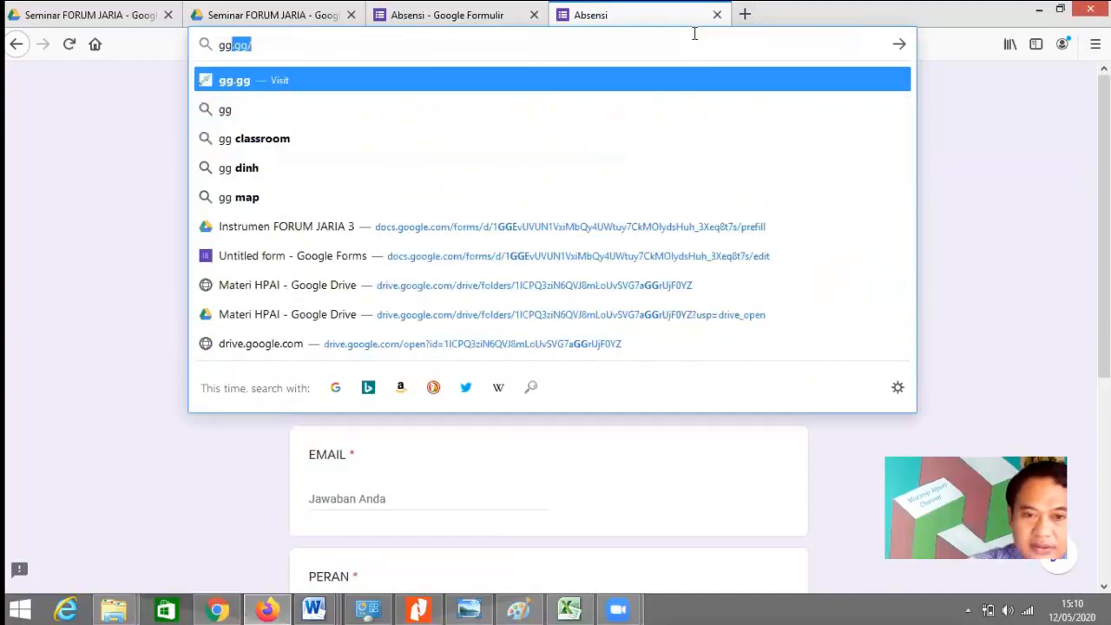
pyautogui.write('.gg/')
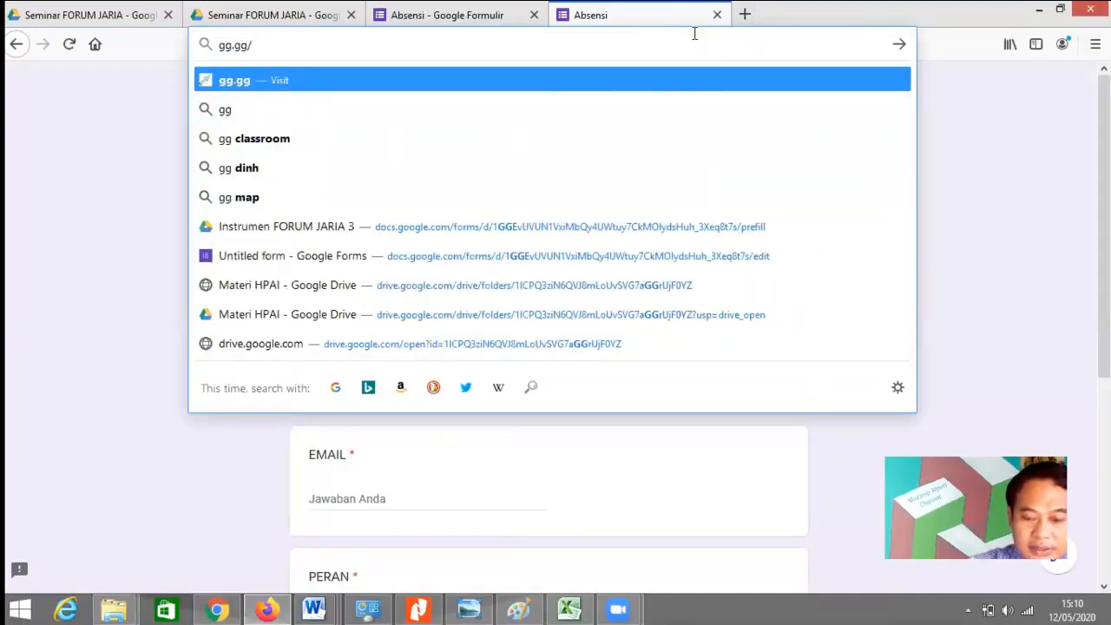
pyautogui.press('Return')
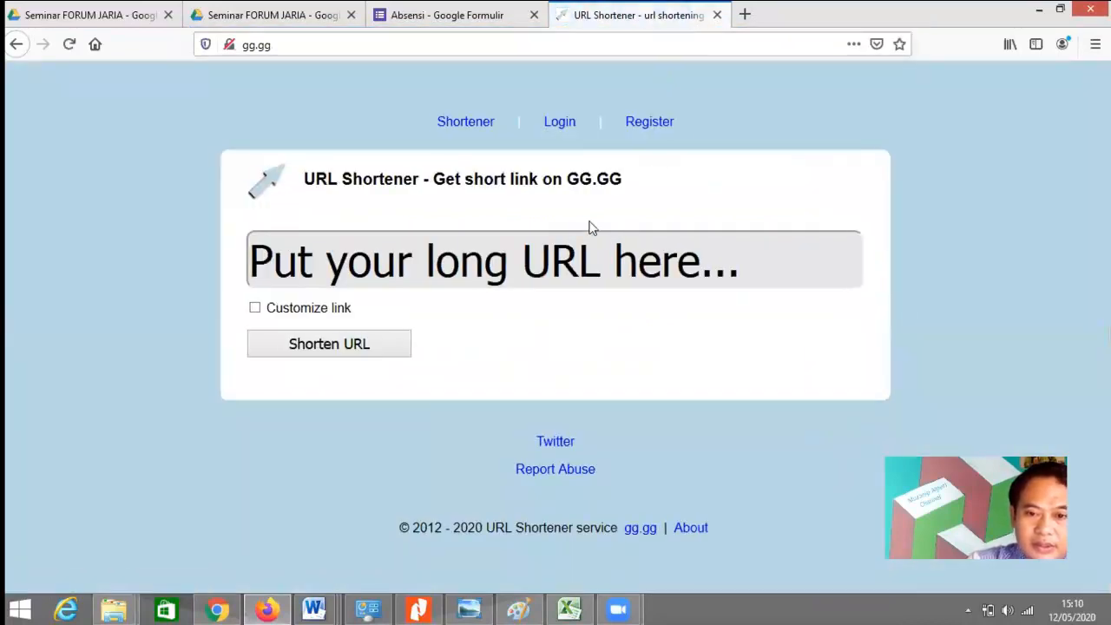
# Step: Shorten the pasted form link with the custom name A_FJ_4
pyautogui.click(579, 259)
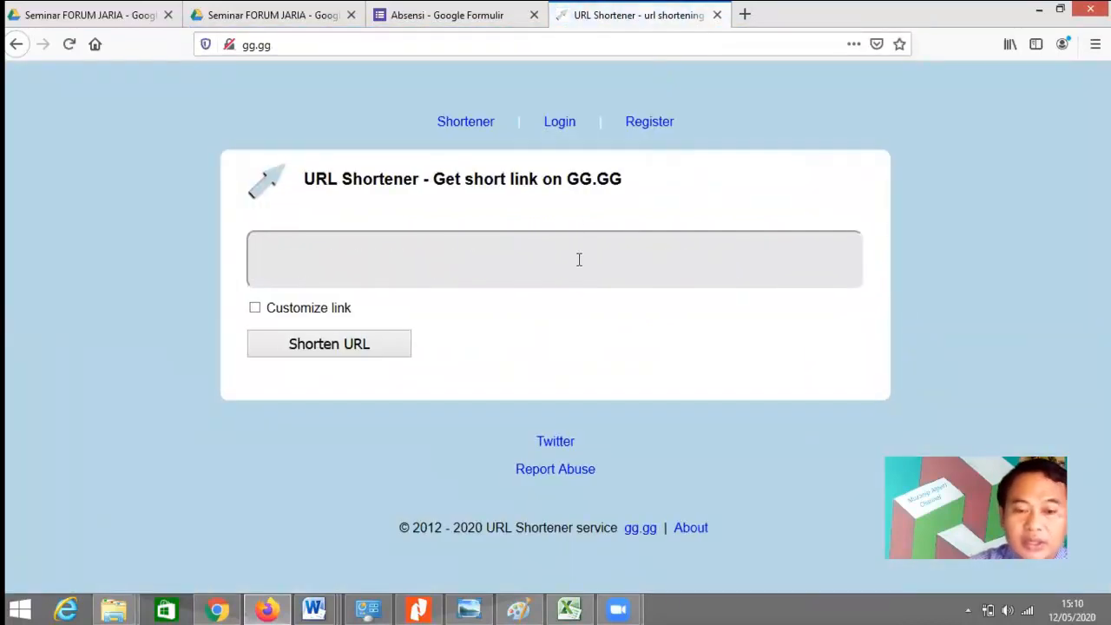
pyautogui.hotkey('ctrl', 'v')
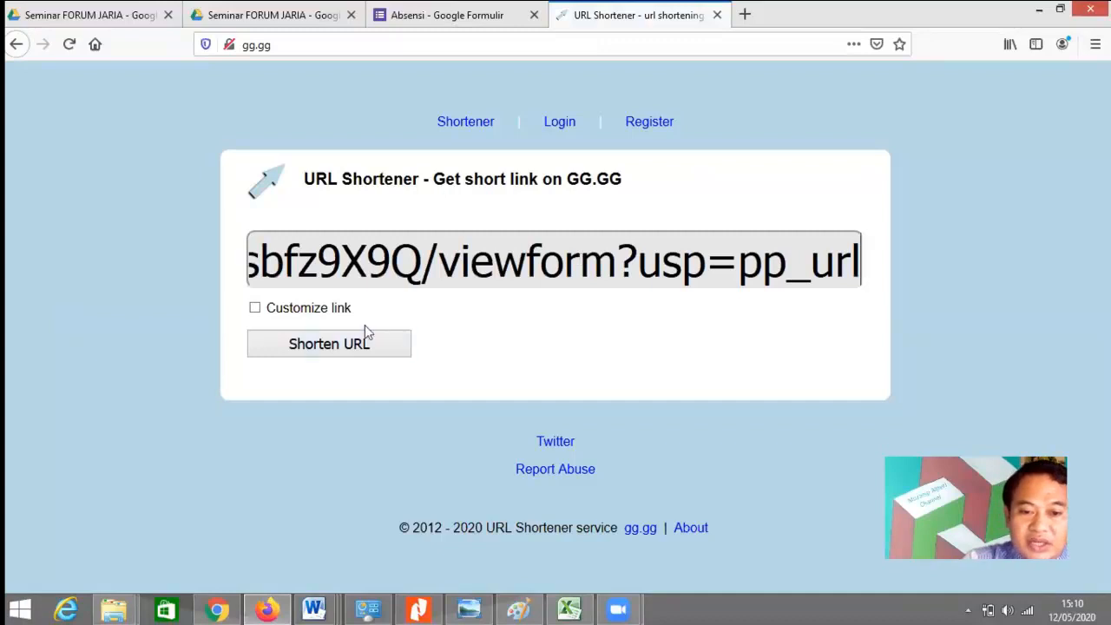
pyautogui.click(254, 311)
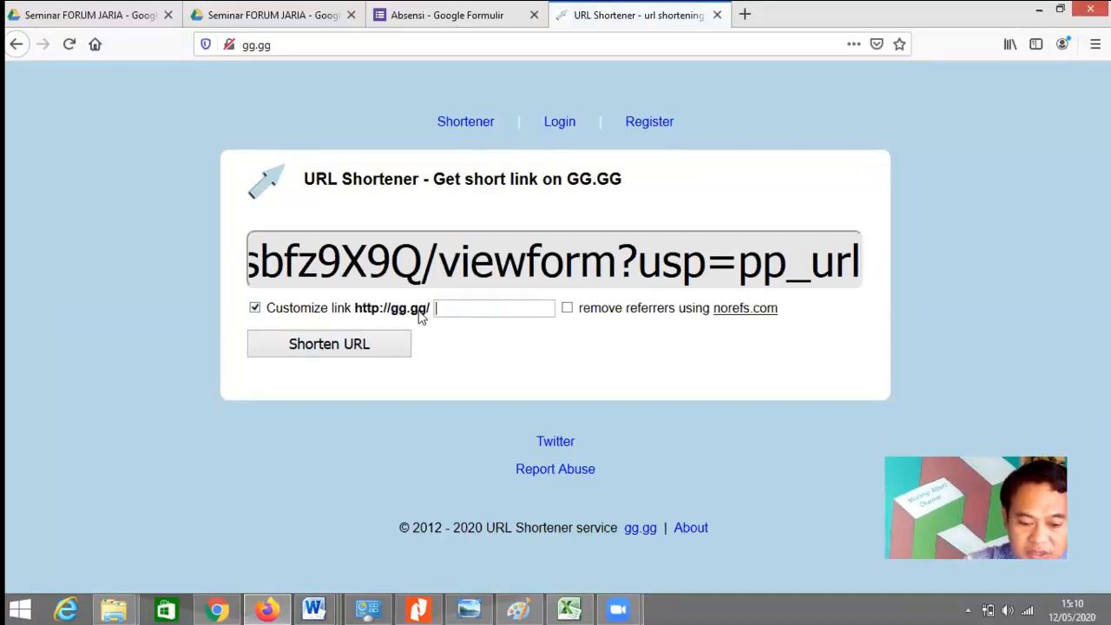
pyautogui.write('A')
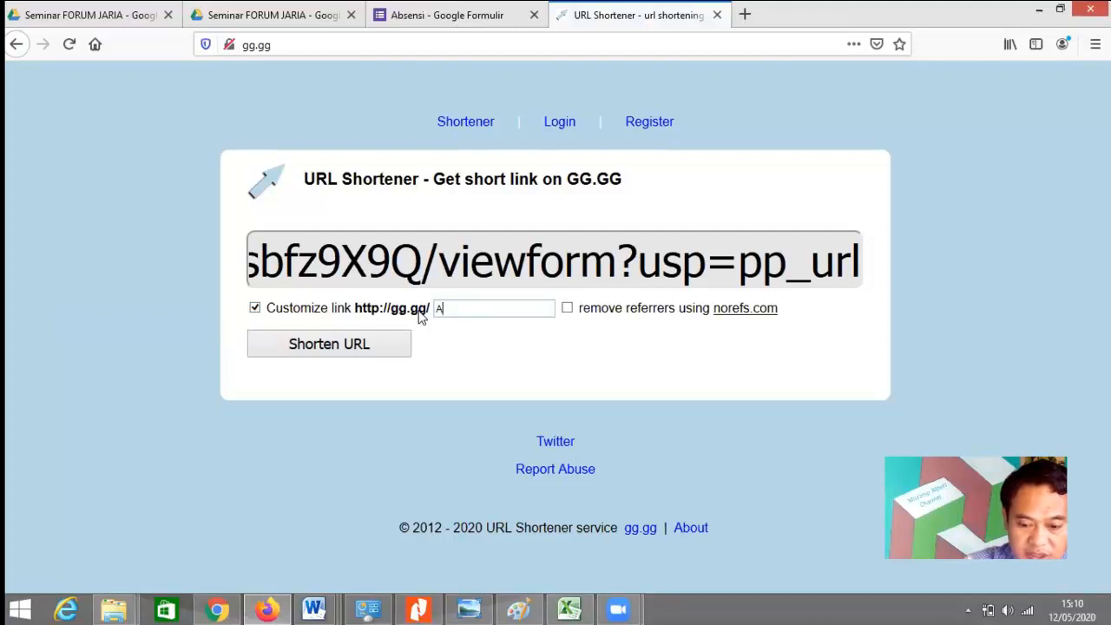
pyautogui.write('_FJ_')
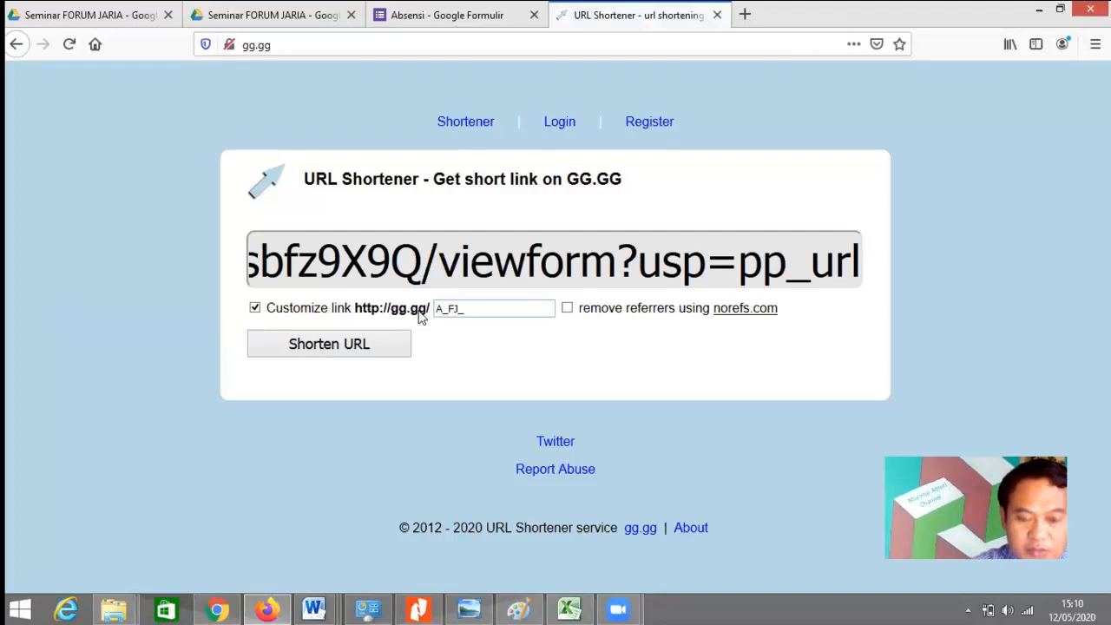
pyautogui.write('4')
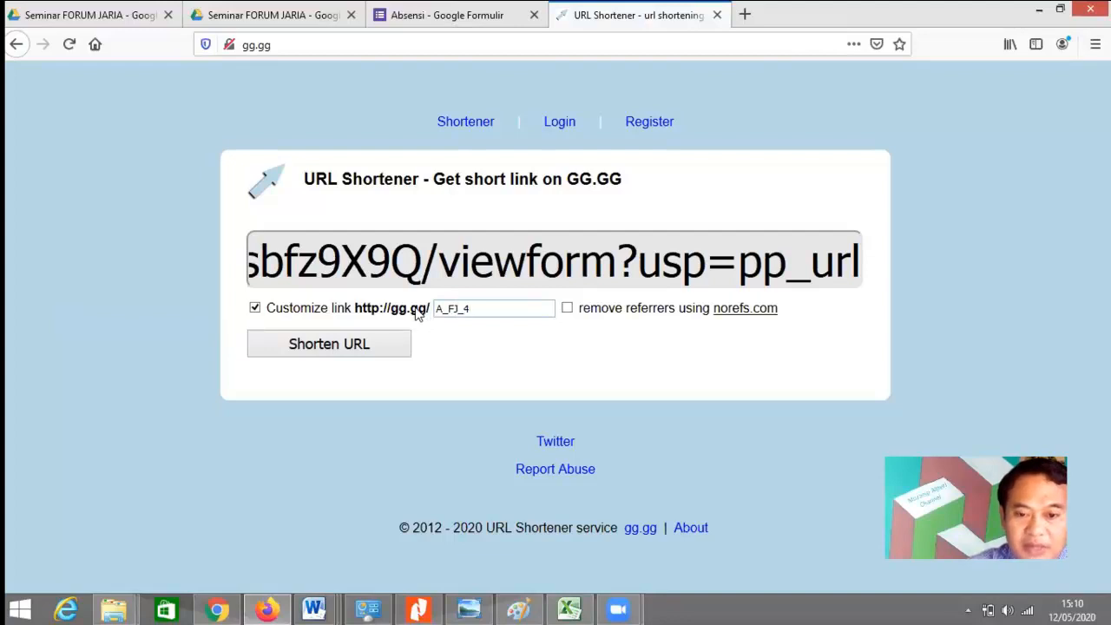
pyautogui.click(363, 349)
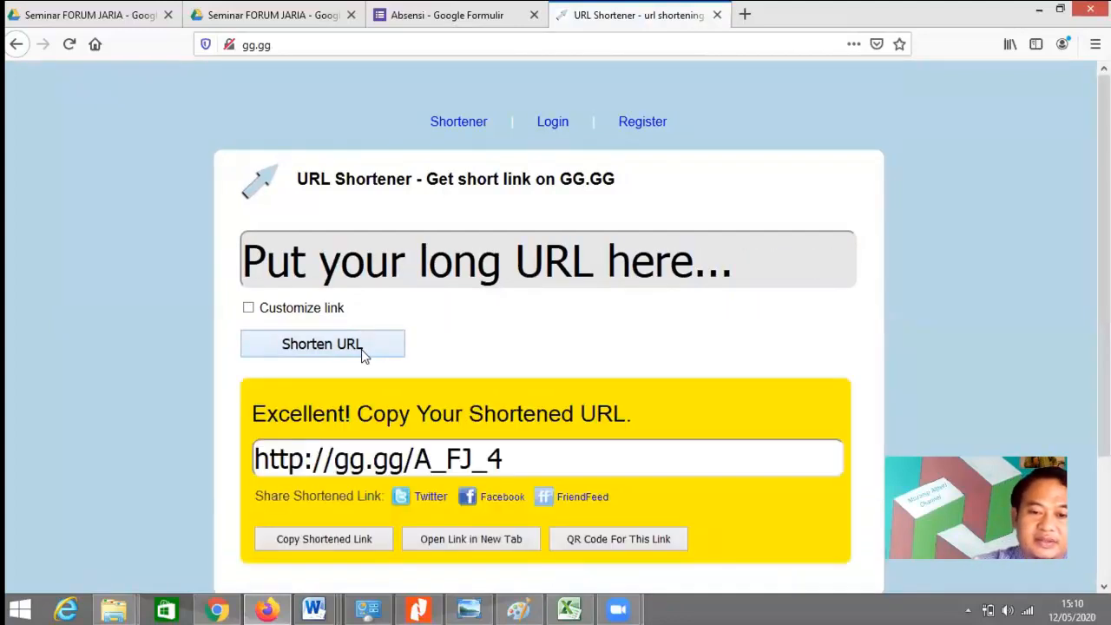
pyautogui.moveTo(529, 459); pyautogui.dragTo(215, 457)
pyautogui.hotkey('ctrl', 'c')
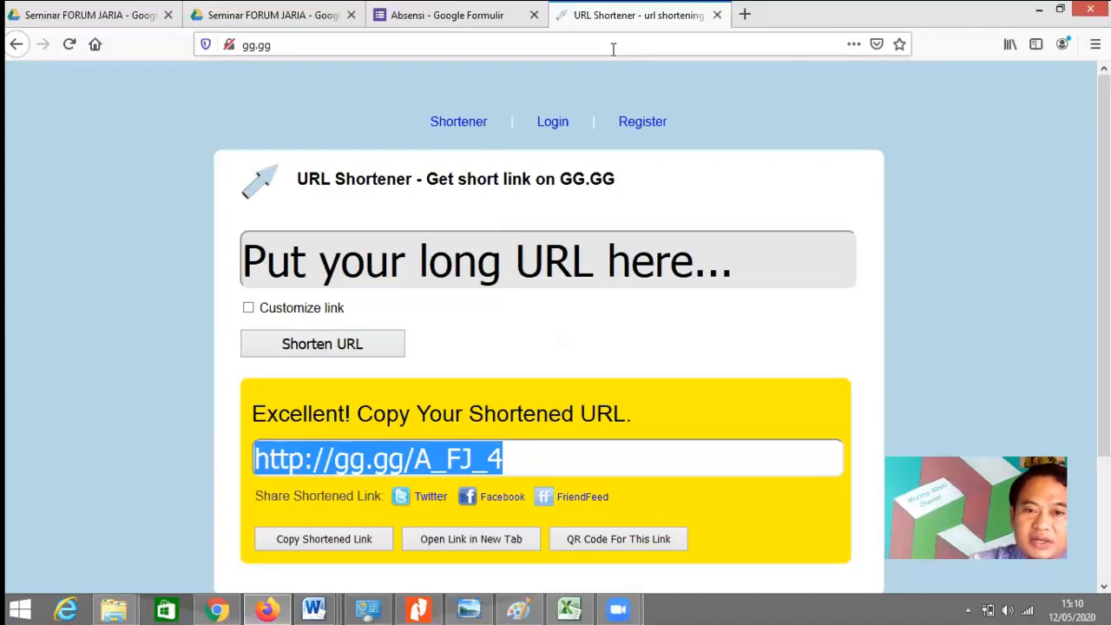
pyautogui.click(399, 48)
pyautogui.hotkey('ctrl', 'v')
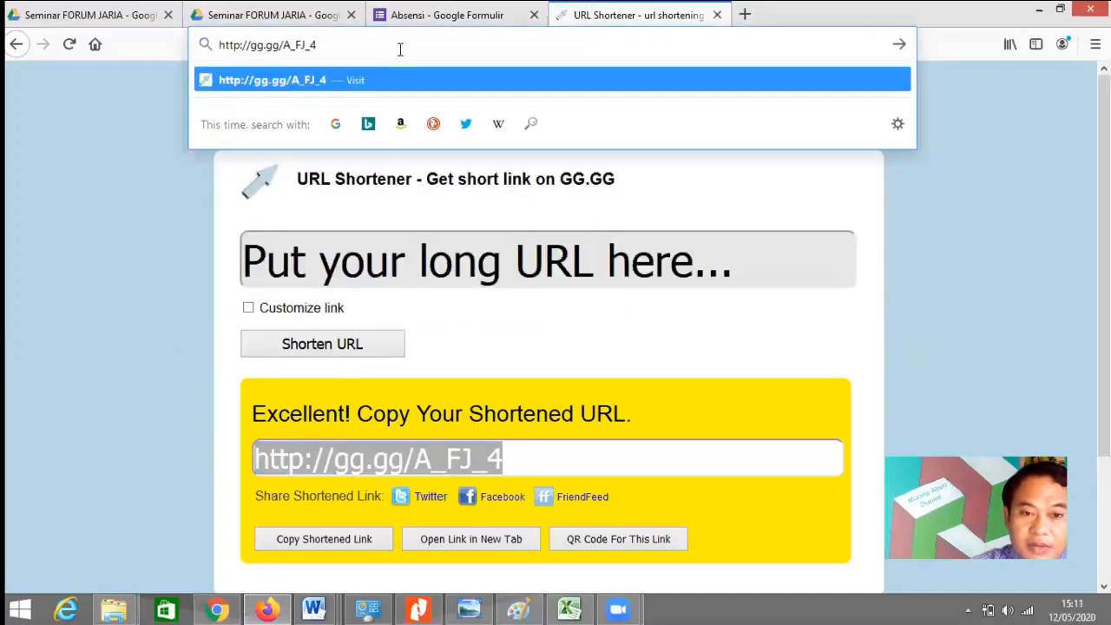
# Step: Open the short link and enter a test name, LPMP Bengkulu and an e-mail address
pyautogui.press('Return')
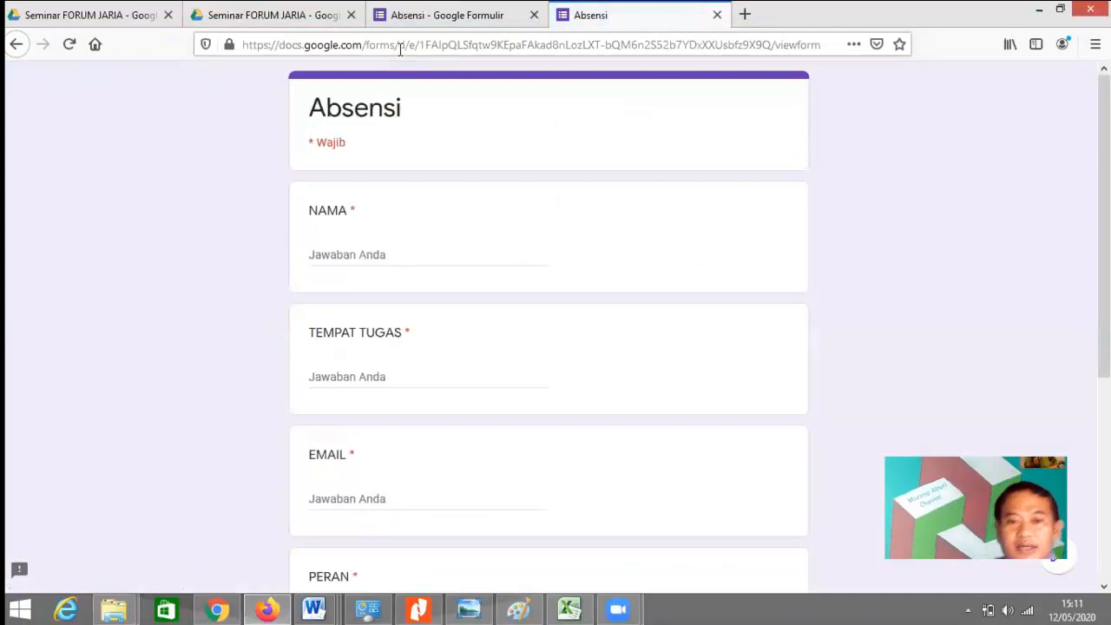
pyautogui.click(386, 252)
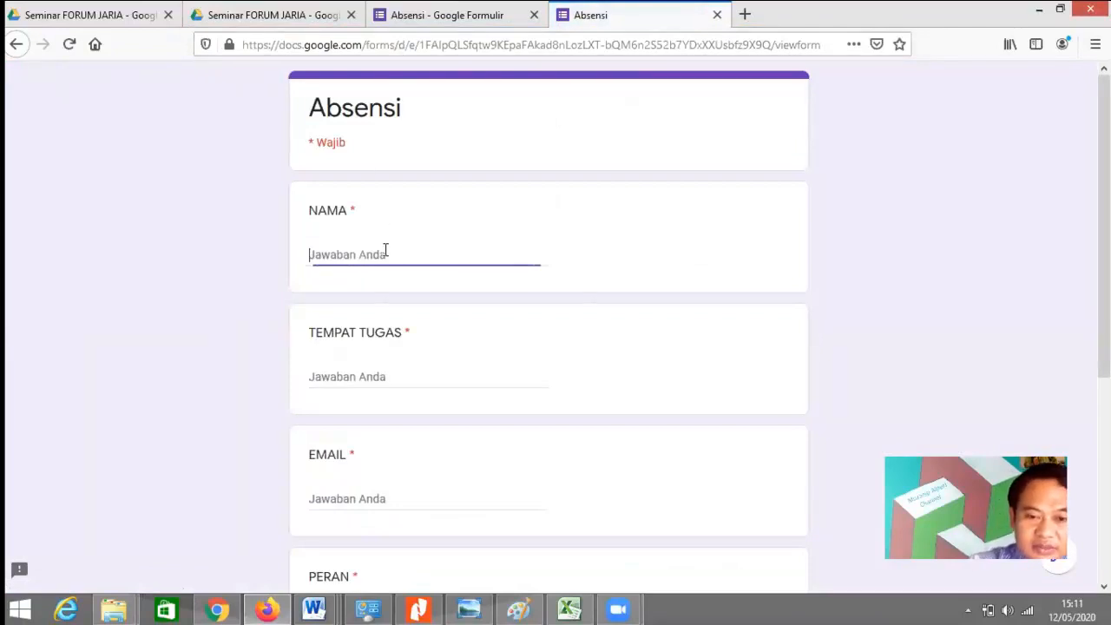
pyautogui.write('Muzanip')
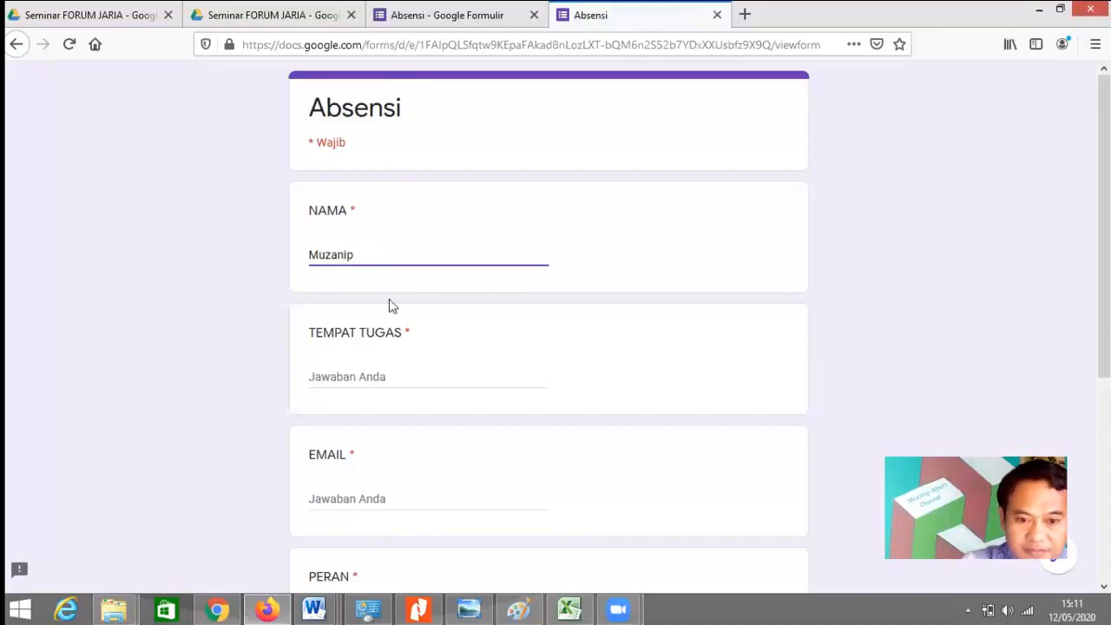
pyautogui.click(390, 375)
pyautogui.write('LPMP')
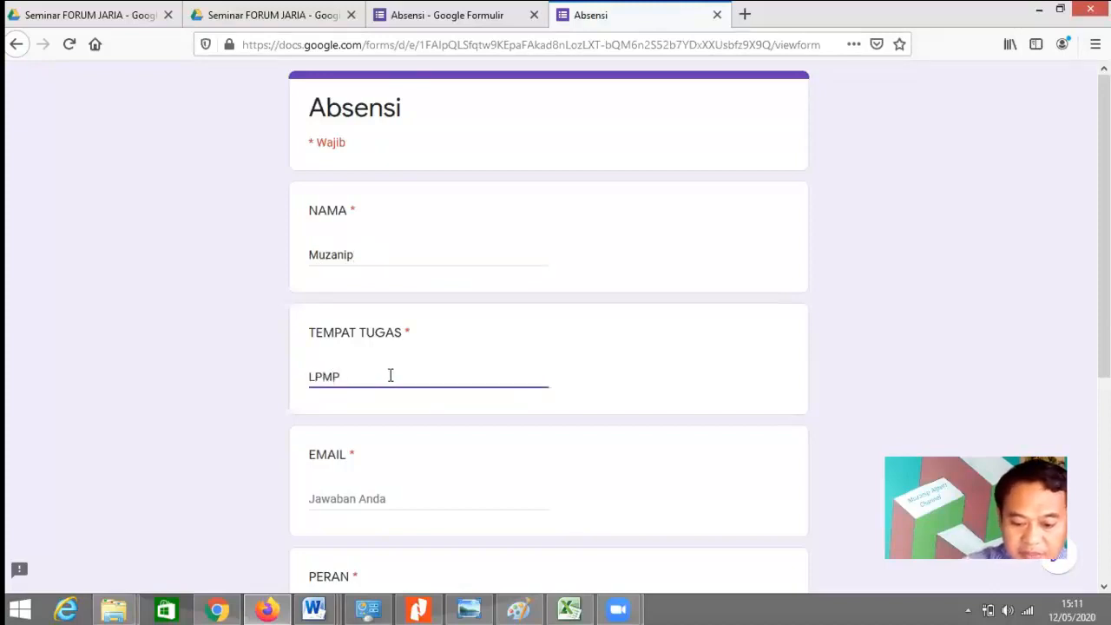
pyautogui.write(' Bengkulu')
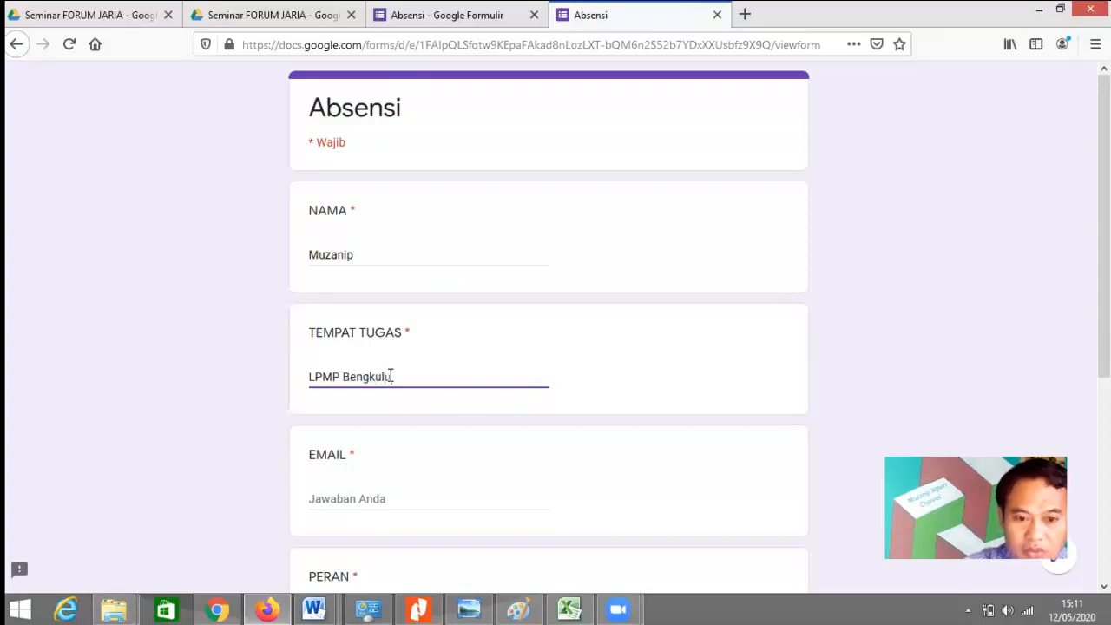
pyautogui.click(370, 500)
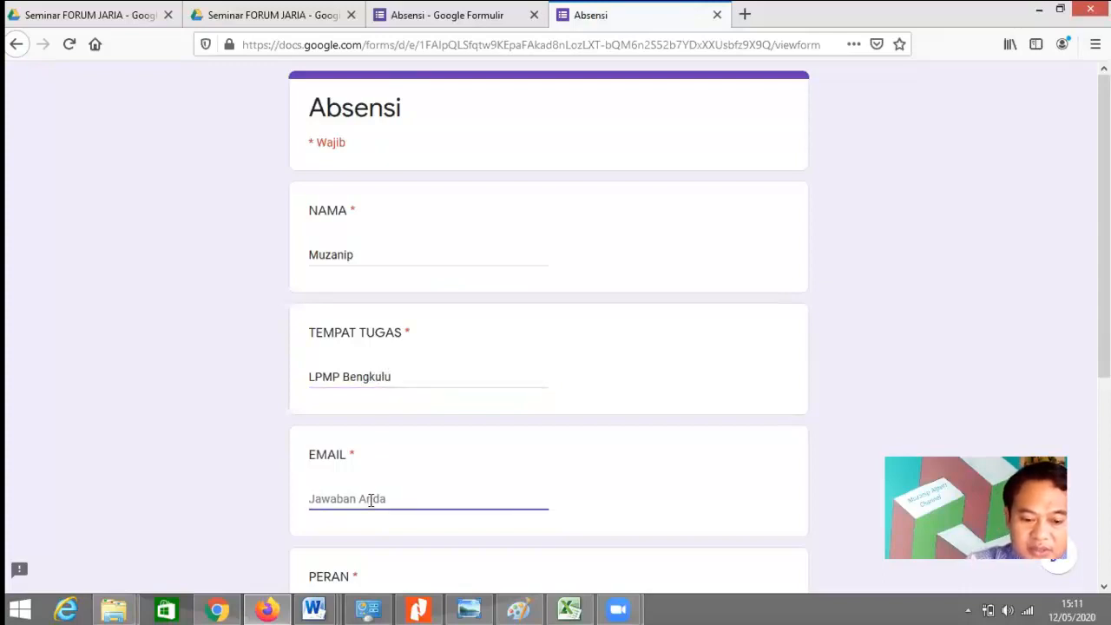
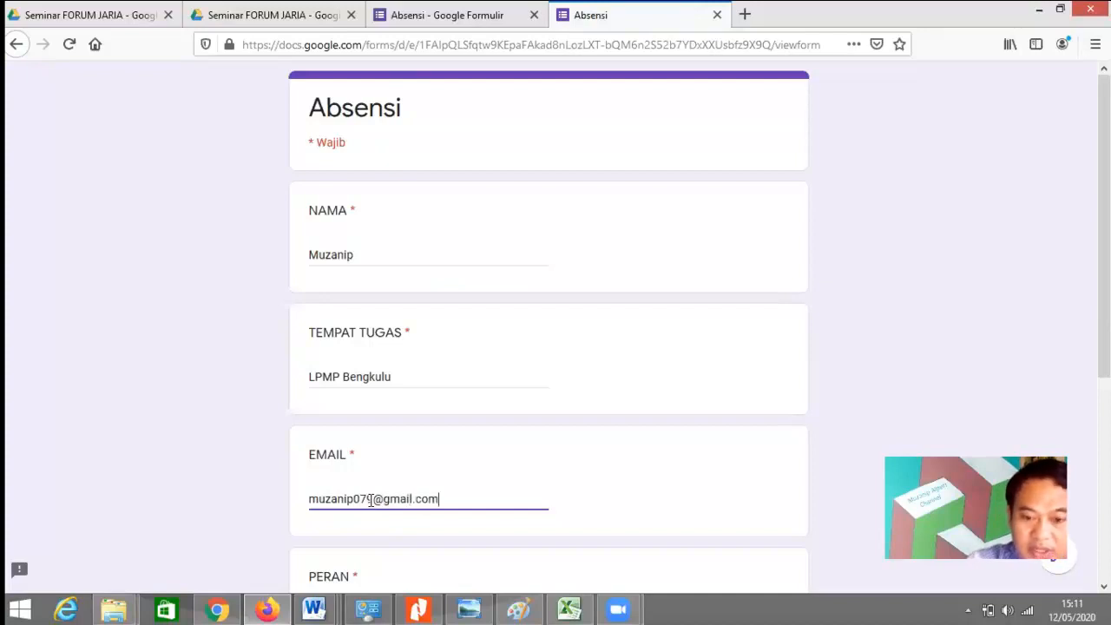
# Step: Choose Peserta as the role and submit the response
pyautogui.scroll(-3, 1051, 405)
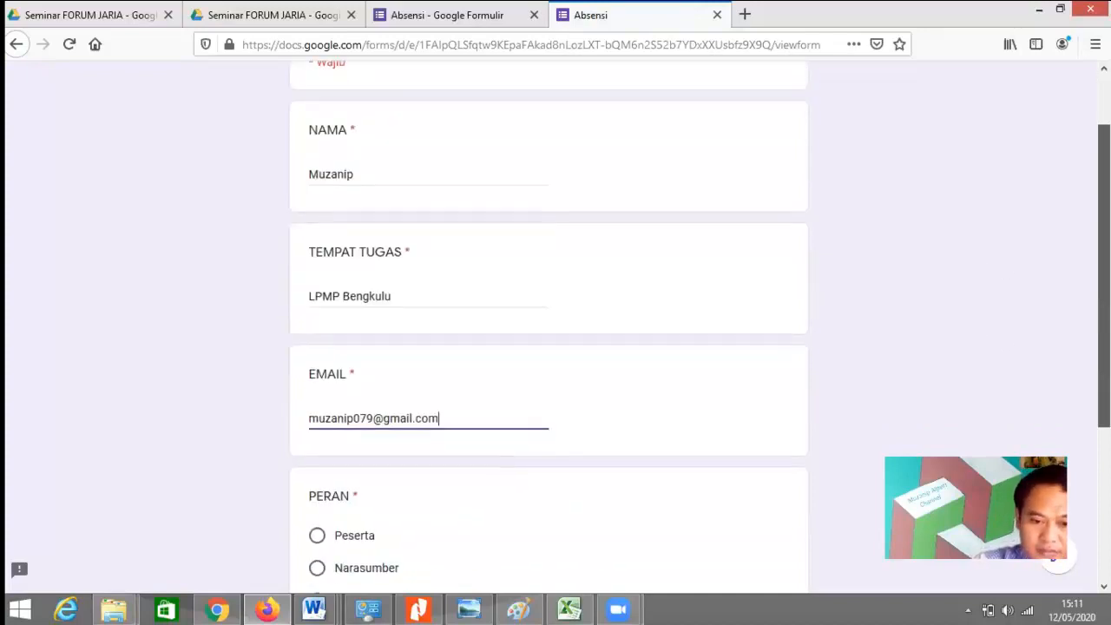
pyautogui.scroll(3, 1014, 441)
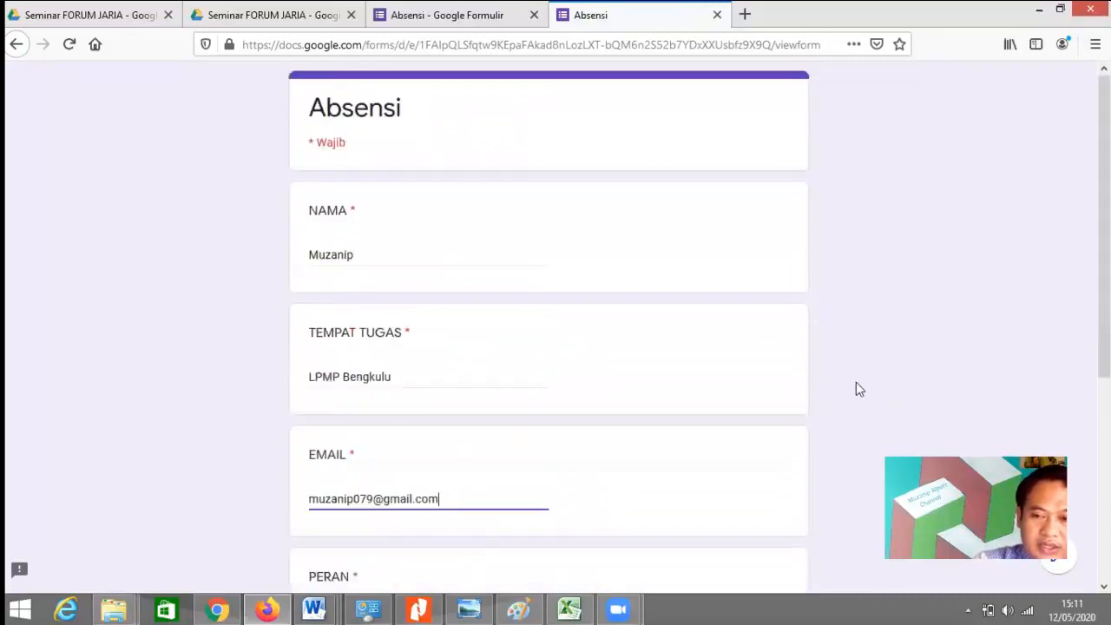
pyautogui.scroll(-3, 413, 338)
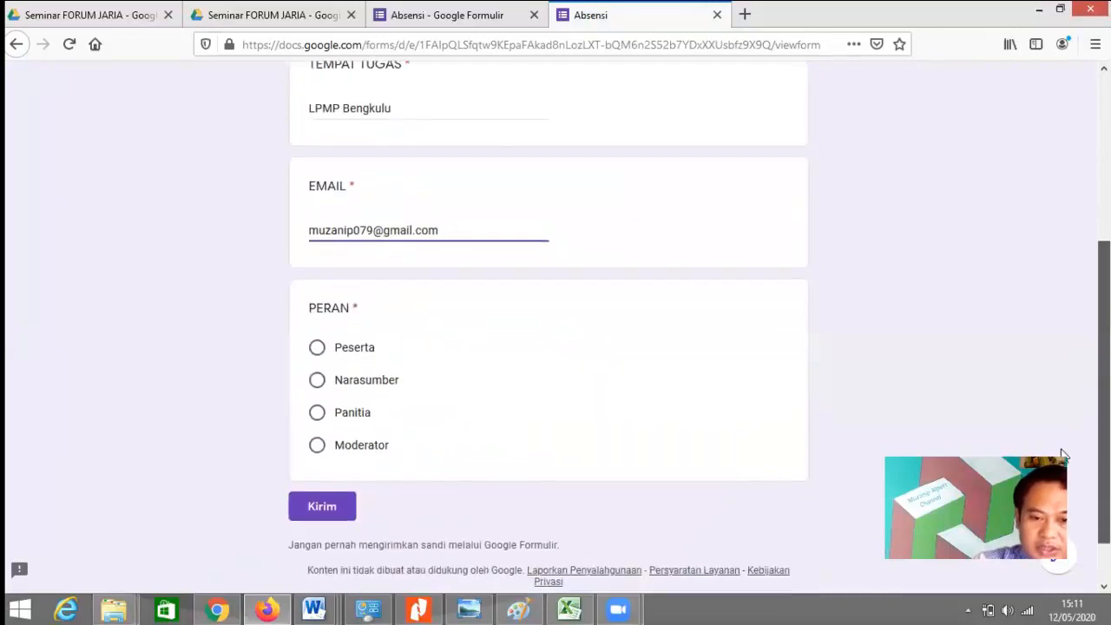
pyautogui.click(358, 333)
pyautogui.click(331, 492)
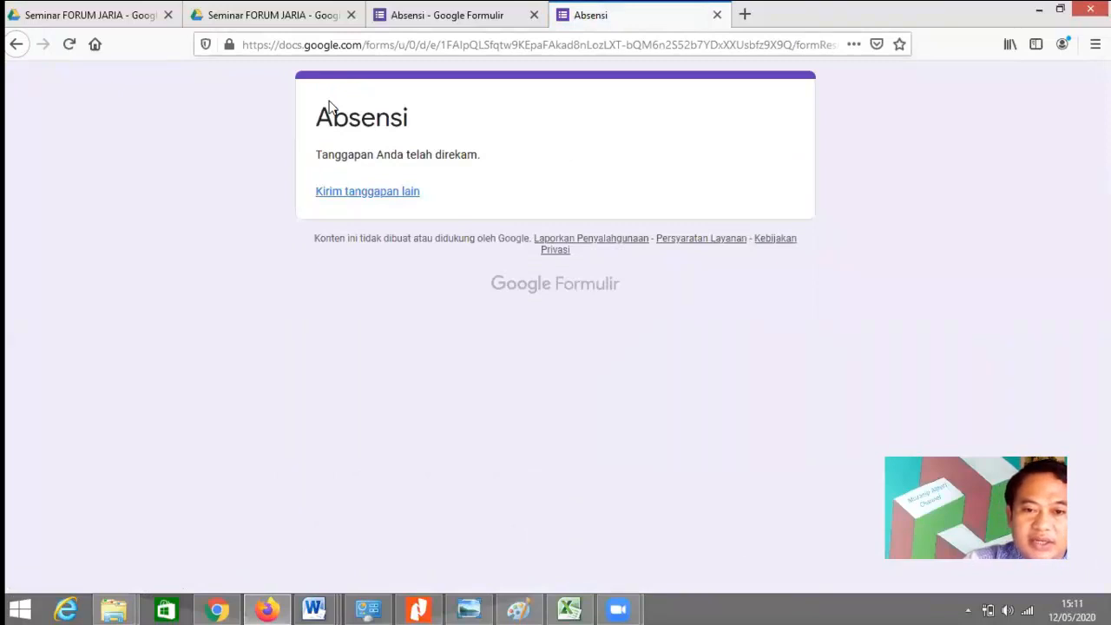
# Step: Link the form's responses to a new 'Absensi (Respons)' spreadsheet and open it
pyautogui.hotkey('ctrl', 'pageup')
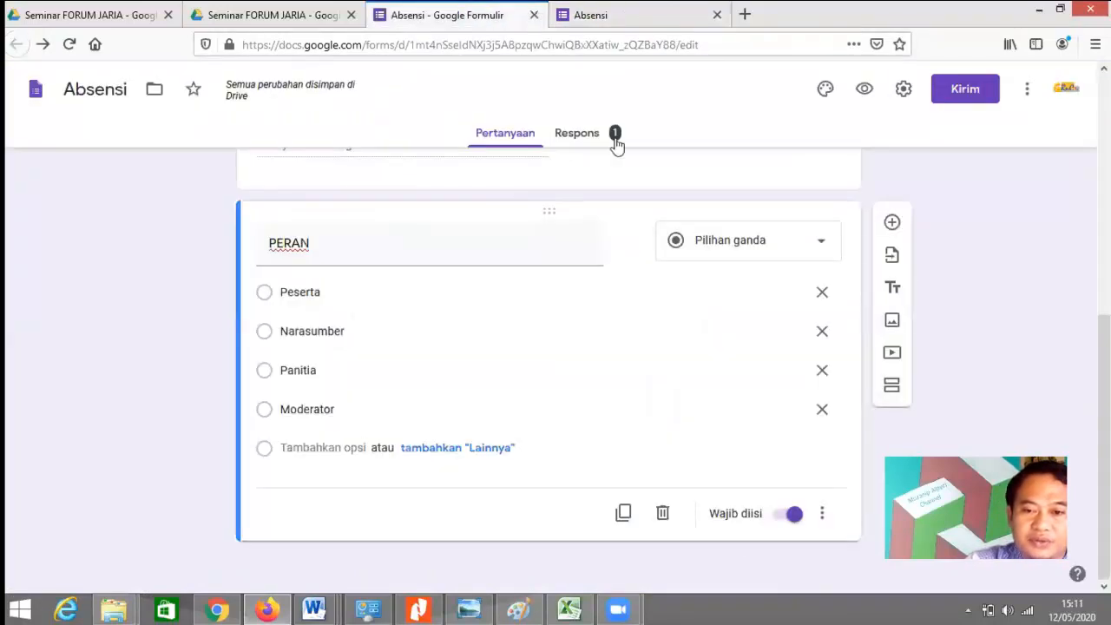
pyautogui.click(588, 137)
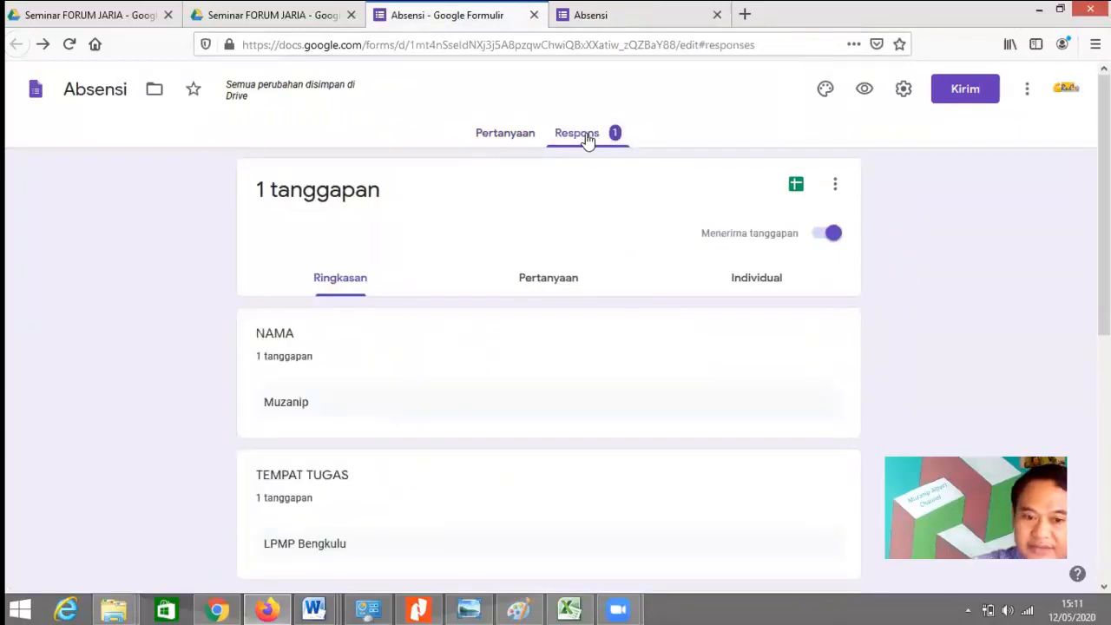
pyautogui.click(796, 185)
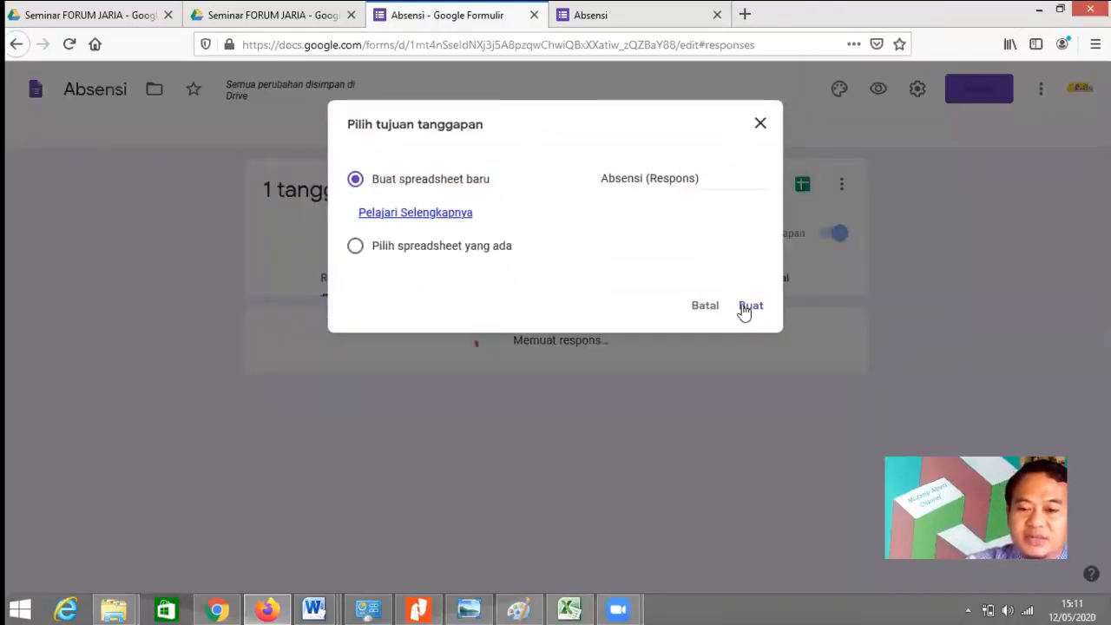
pyautogui.click(749, 309)
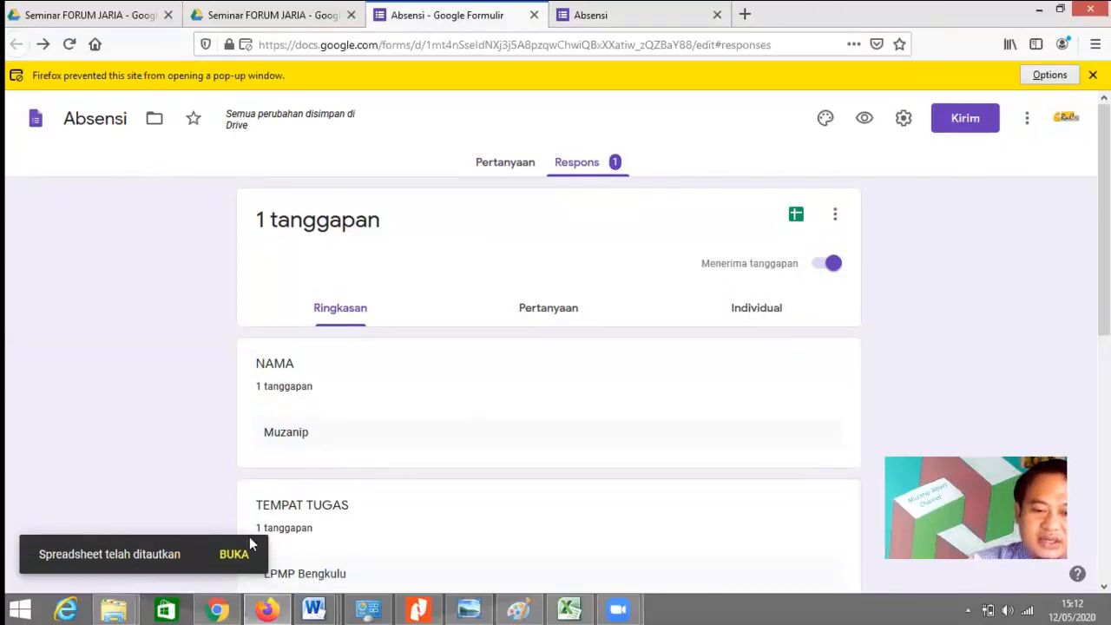
pyautogui.click(233, 557)
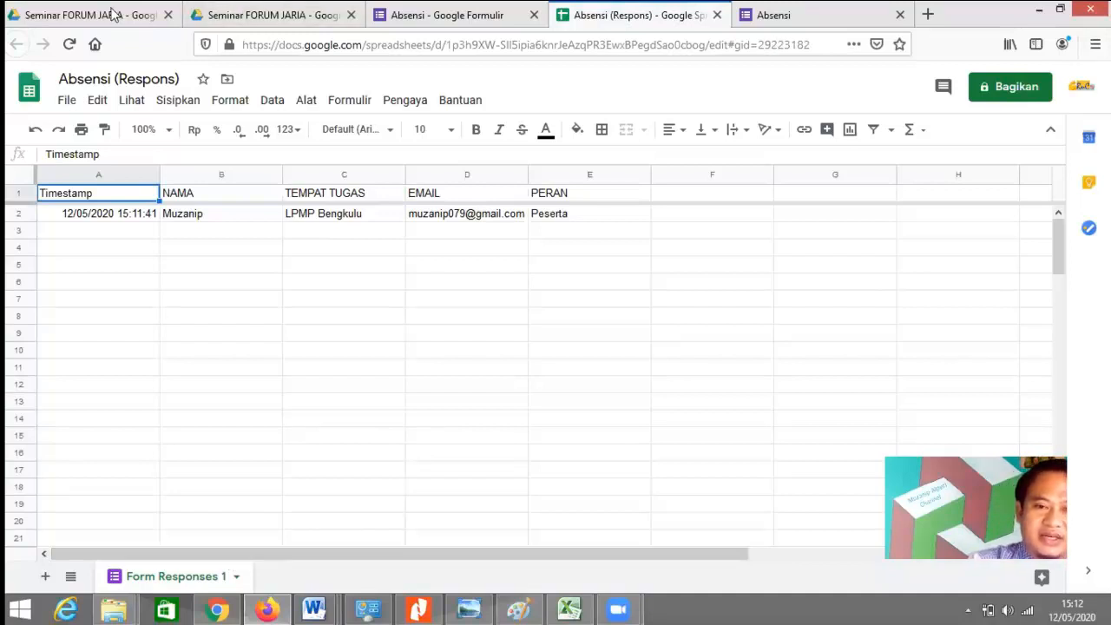
# Step: Go back to the Seminar FORUM JARIA folder in Google Drive
pyautogui.click(260, 15)
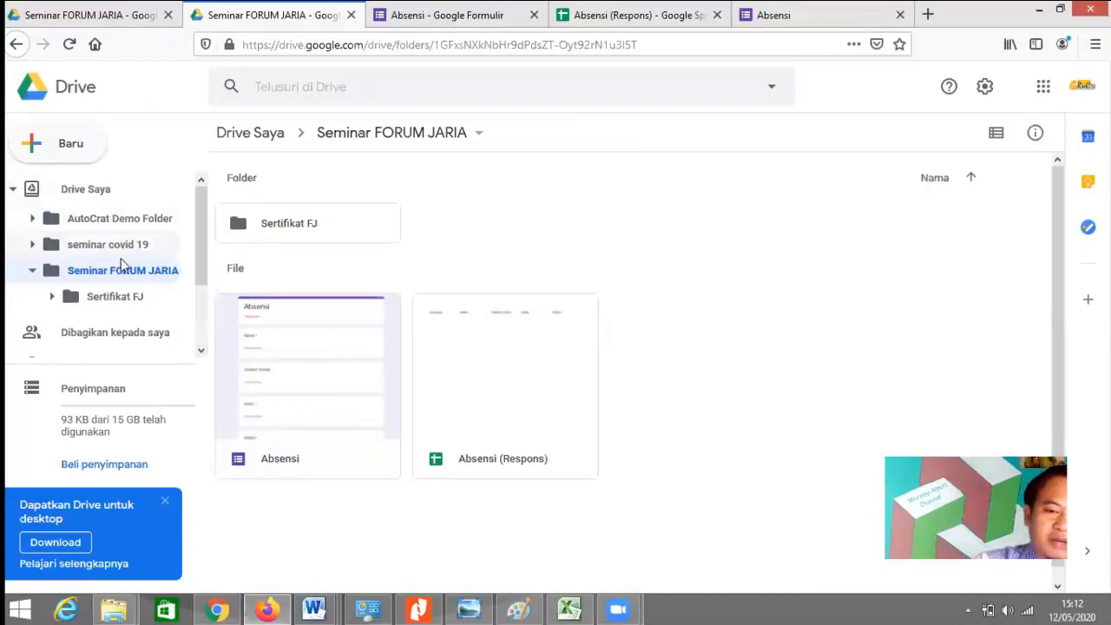
# Step: Create a new Google Slides presentation and put the title KOP LPMP at the slide's top
pyautogui.click(66, 143)
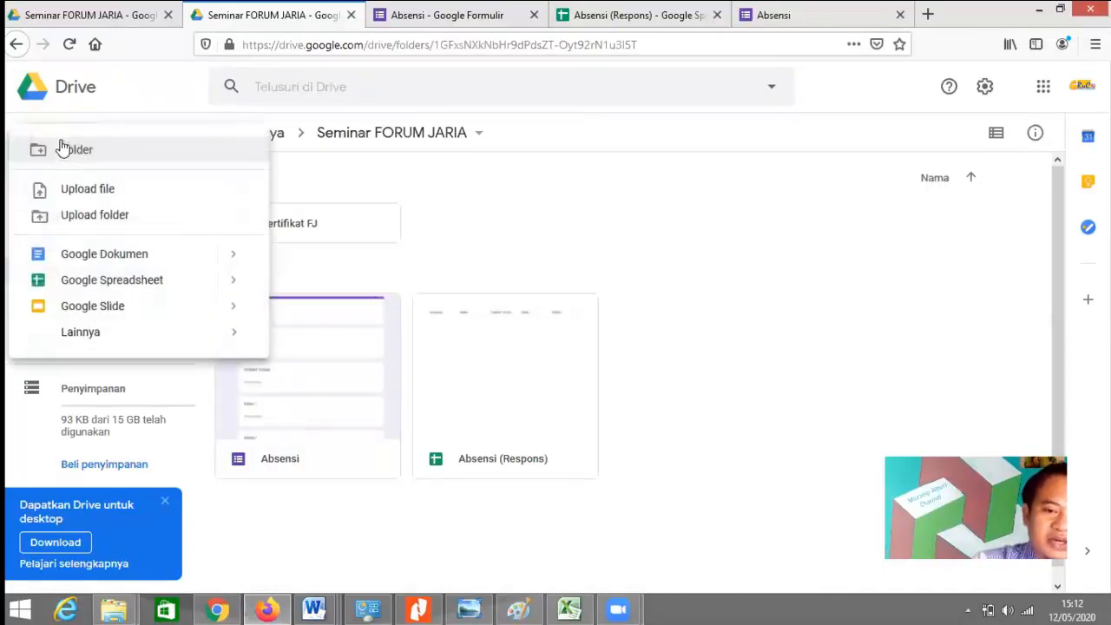
pyautogui.click(90, 308)
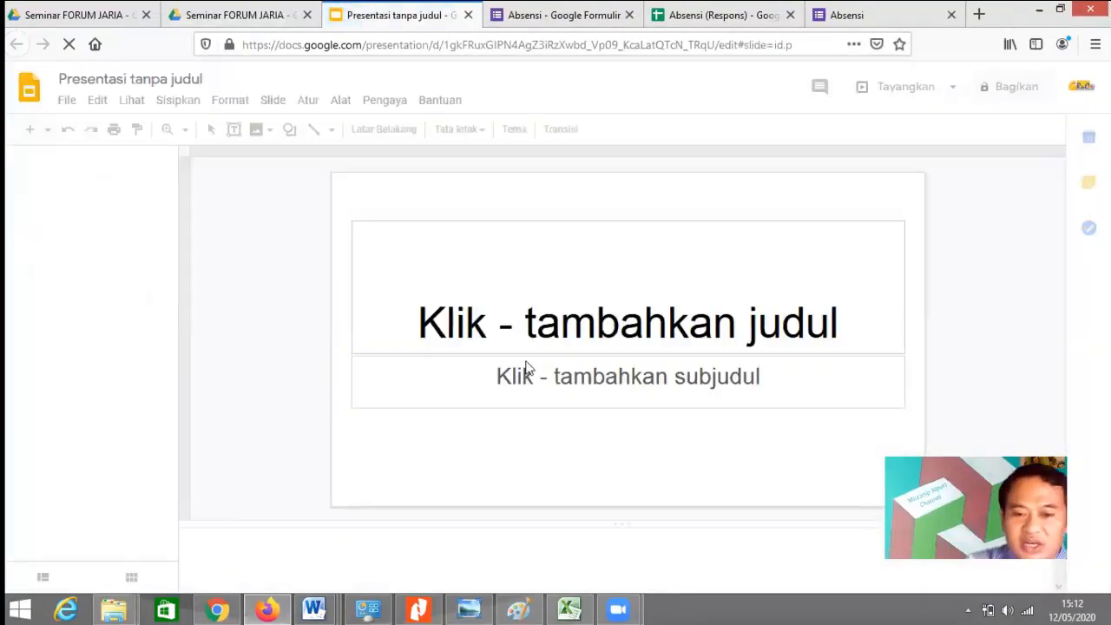
pyautogui.click(549, 314)
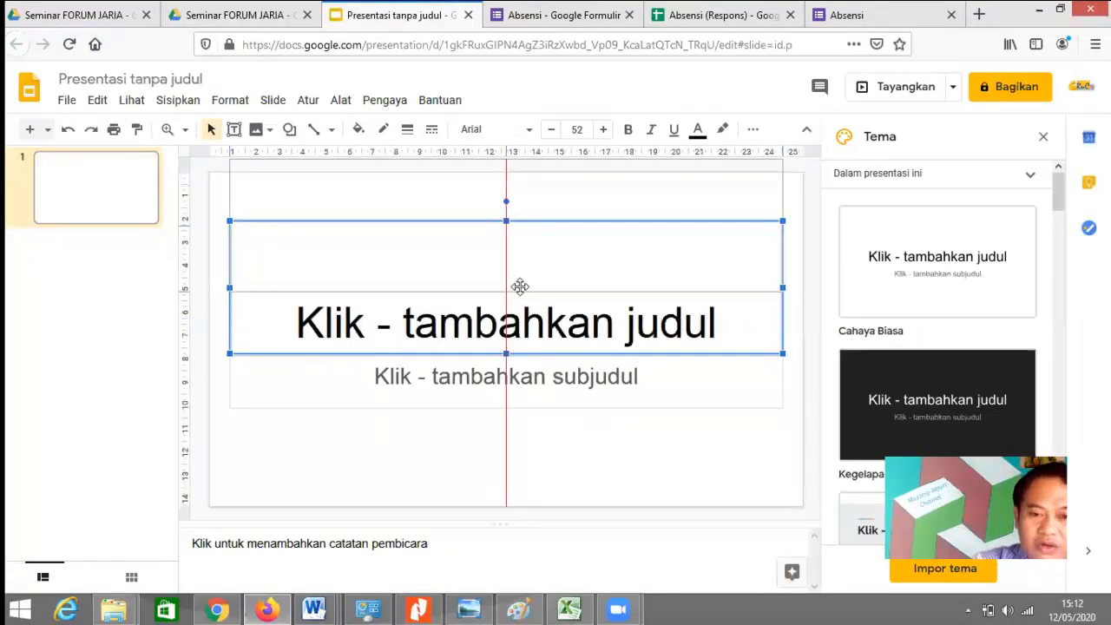
pyautogui.moveTo(525, 351); pyautogui.dragTo(508, 246)
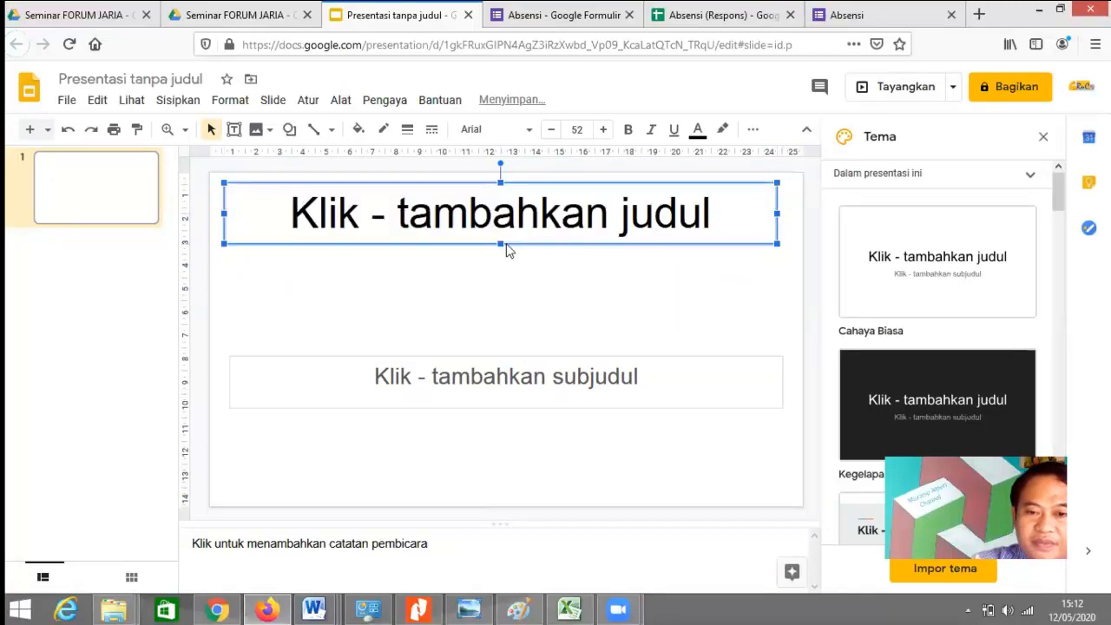
pyautogui.click(549, 198)
pyautogui.write('KOP LPMP')
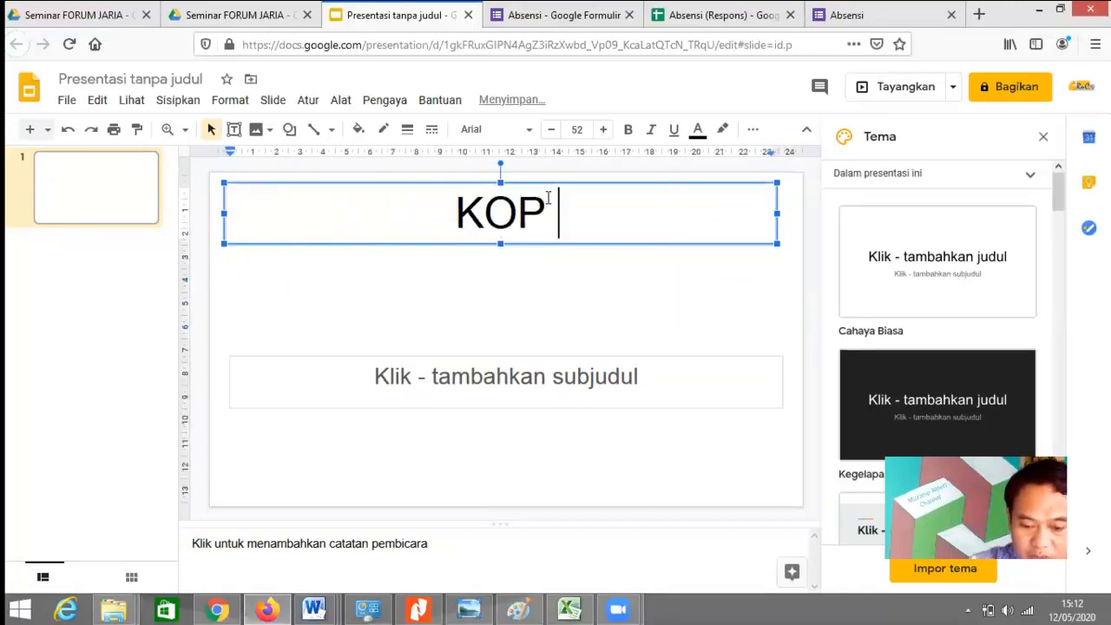
# Step: Move the subtitle box up beneath the title and enter Sertifikat
pyautogui.click(531, 367)
pyautogui.moveTo(533, 359); pyautogui.dragTo(536, 247)
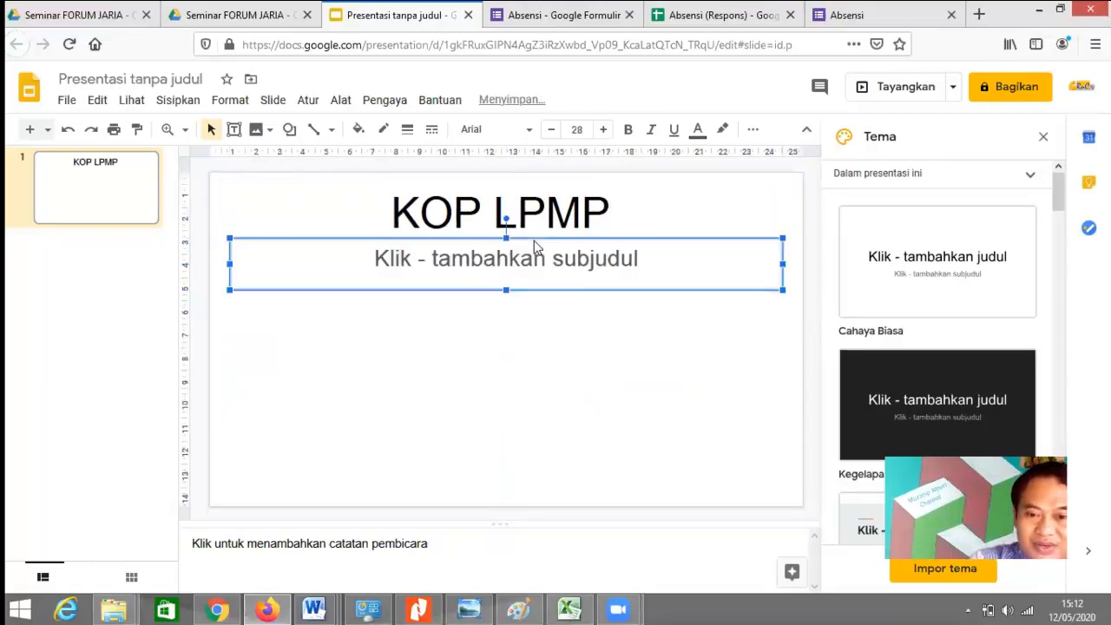
pyautogui.click(643, 262)
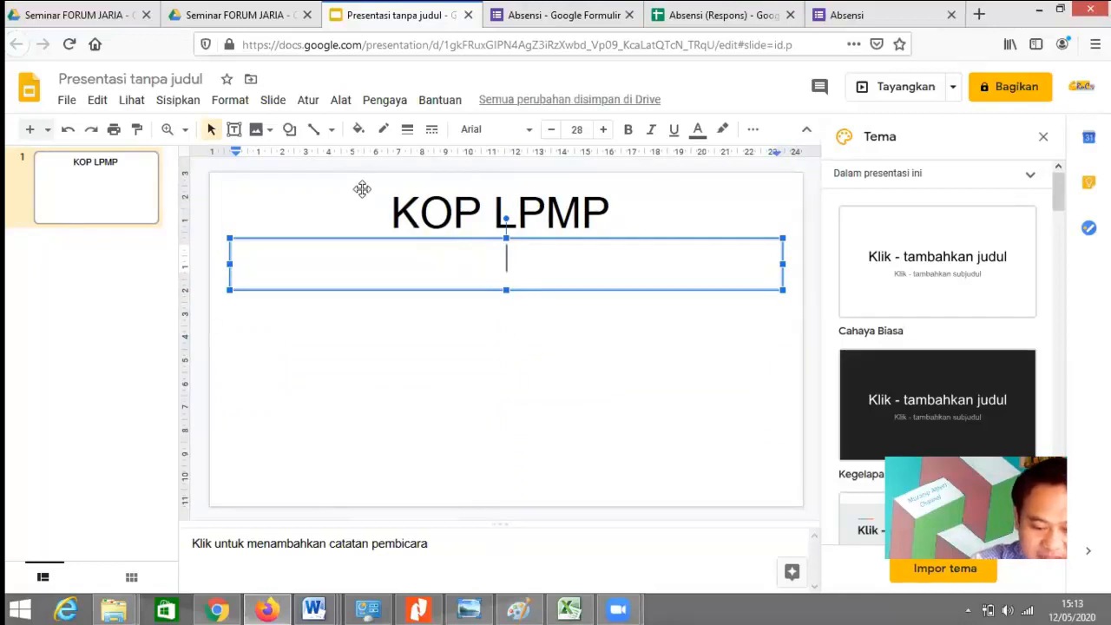
pyautogui.write('Sertifk')
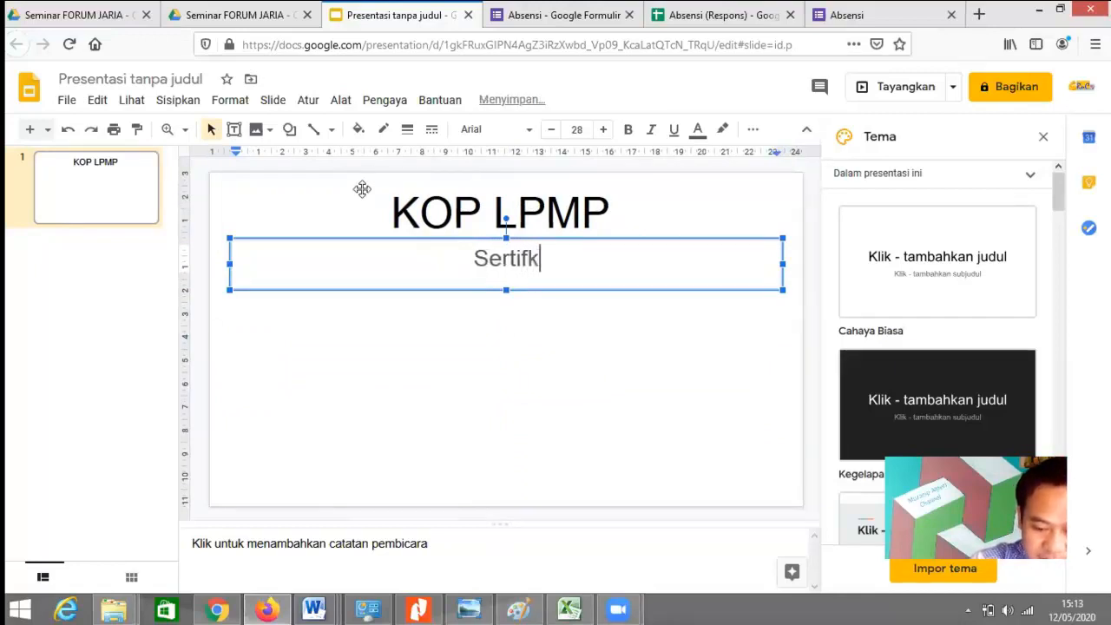
pyautogui.press('BackSpace')
pyautogui.write('i')
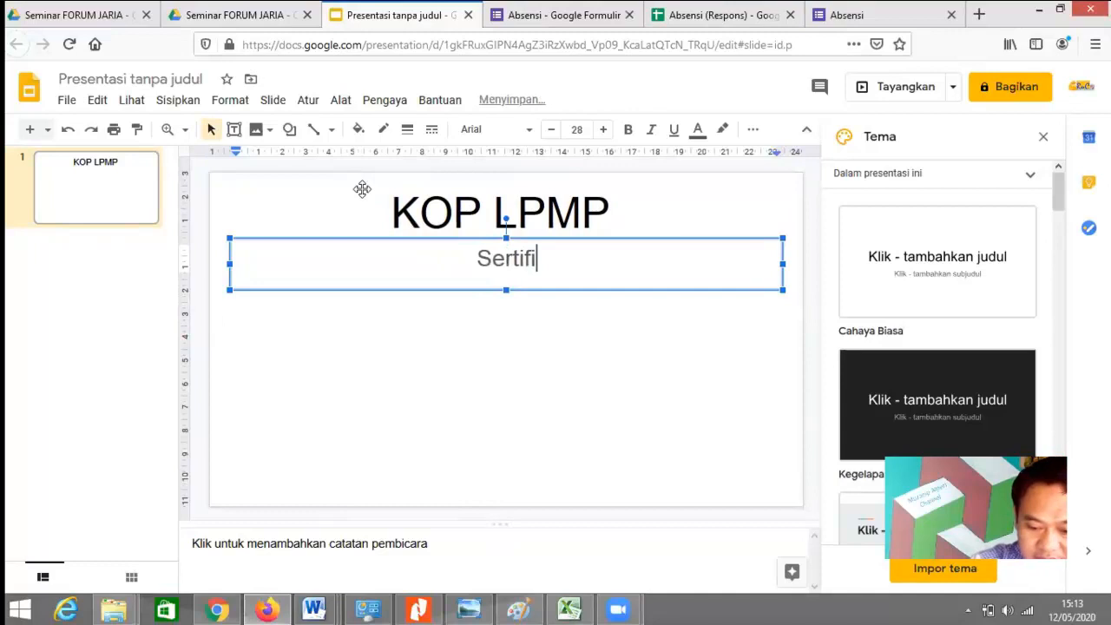
pyautogui.write('kat')
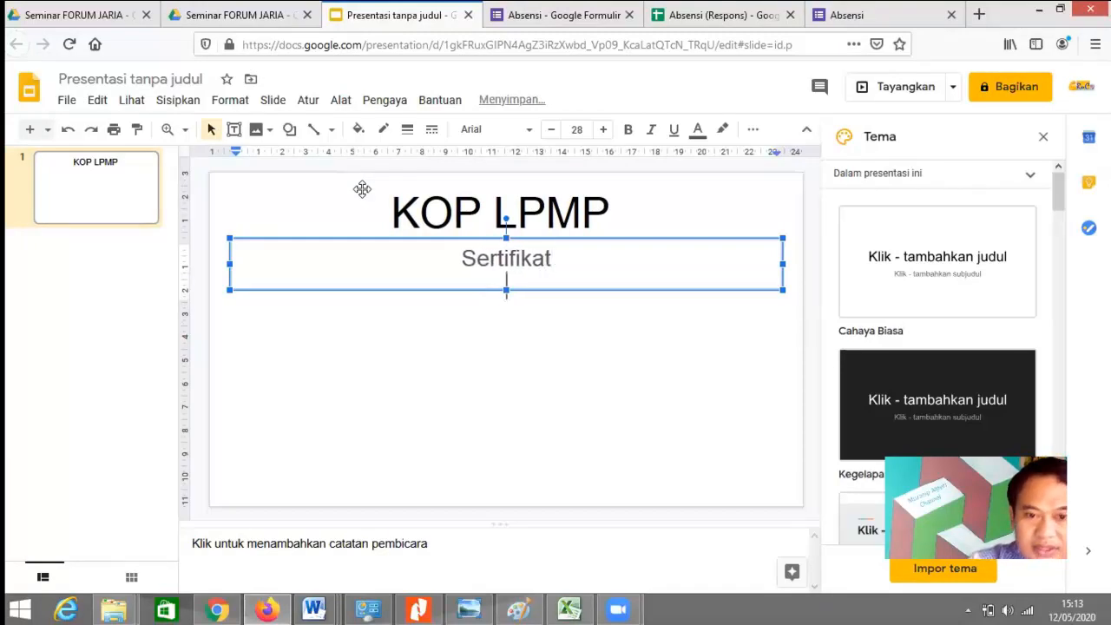
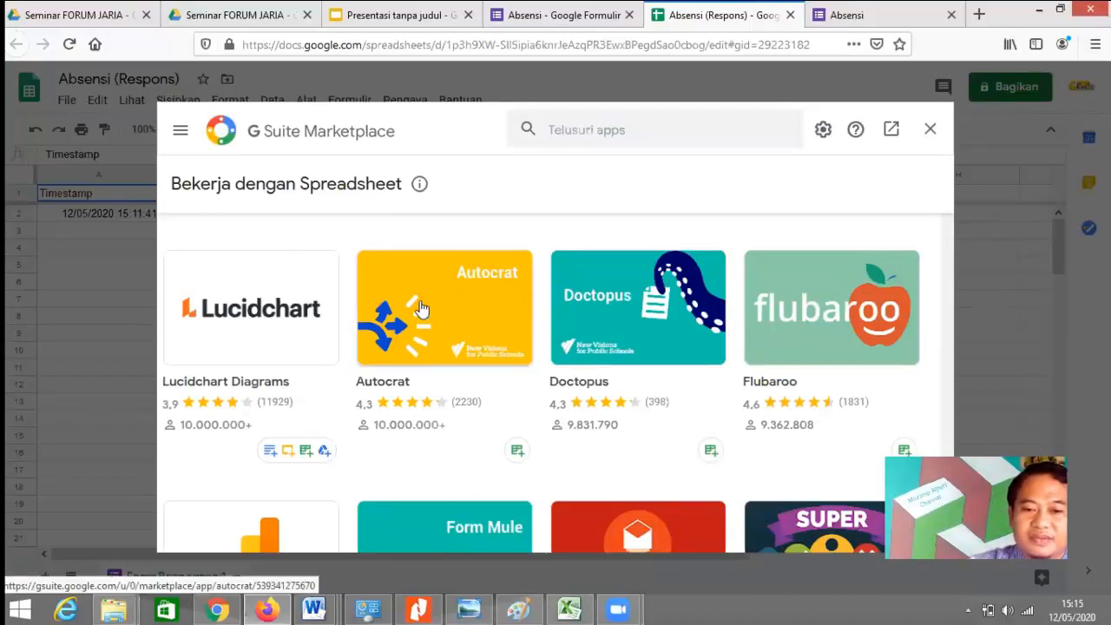
# Step: Install the Autocrat add-on, authorise it for the Google account, and close the Marketplace
pyautogui.click(420, 309)
pyautogui.click(467, 305)
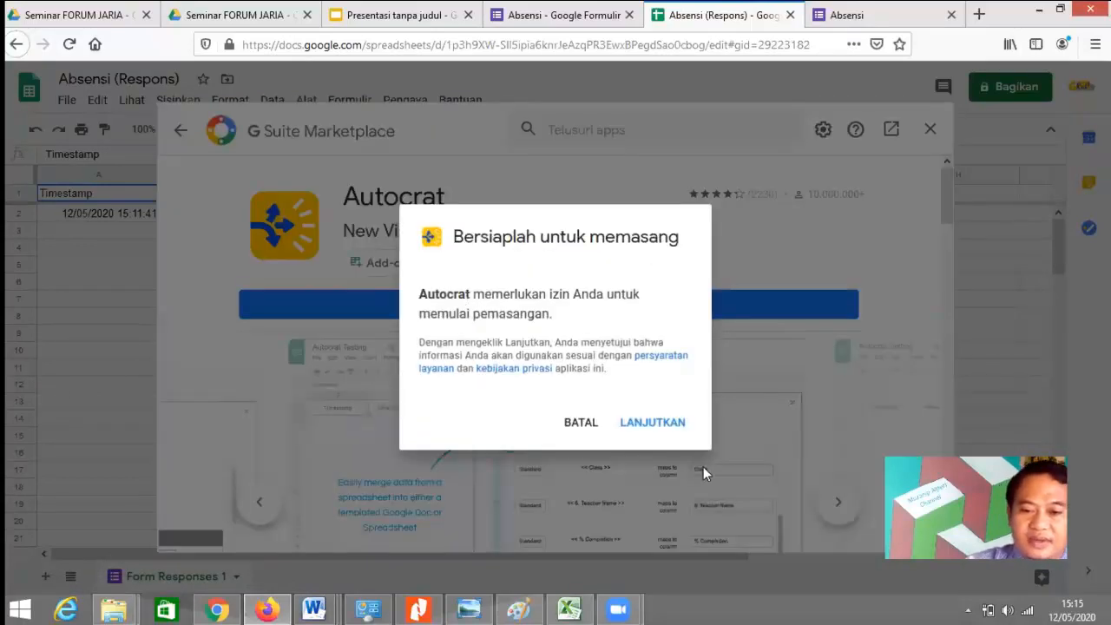
pyautogui.click(666, 427)
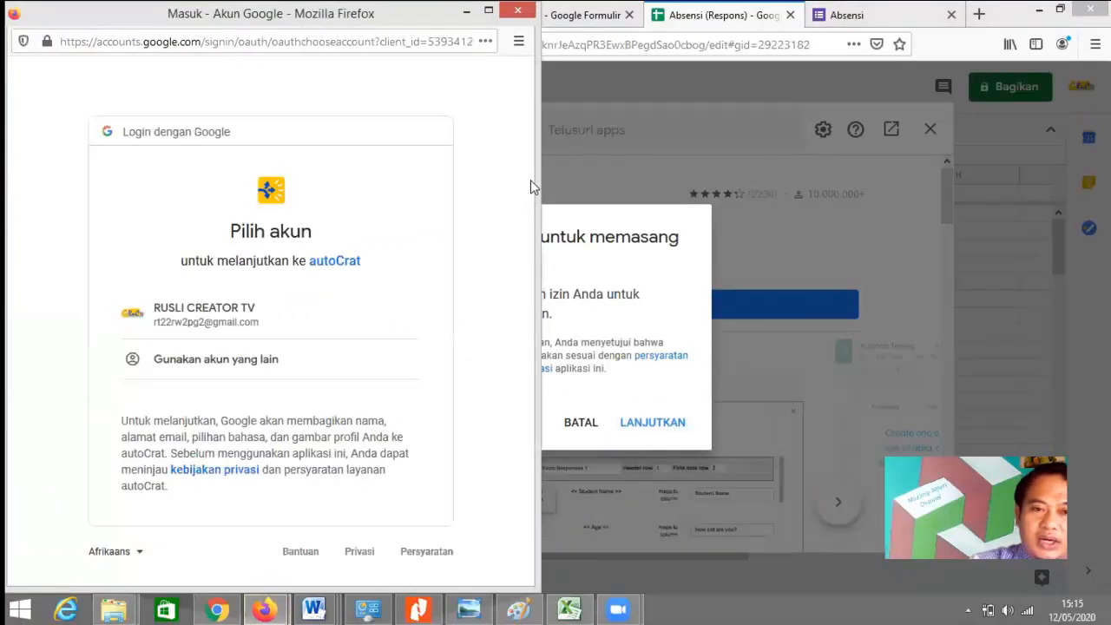
pyautogui.click(238, 311)
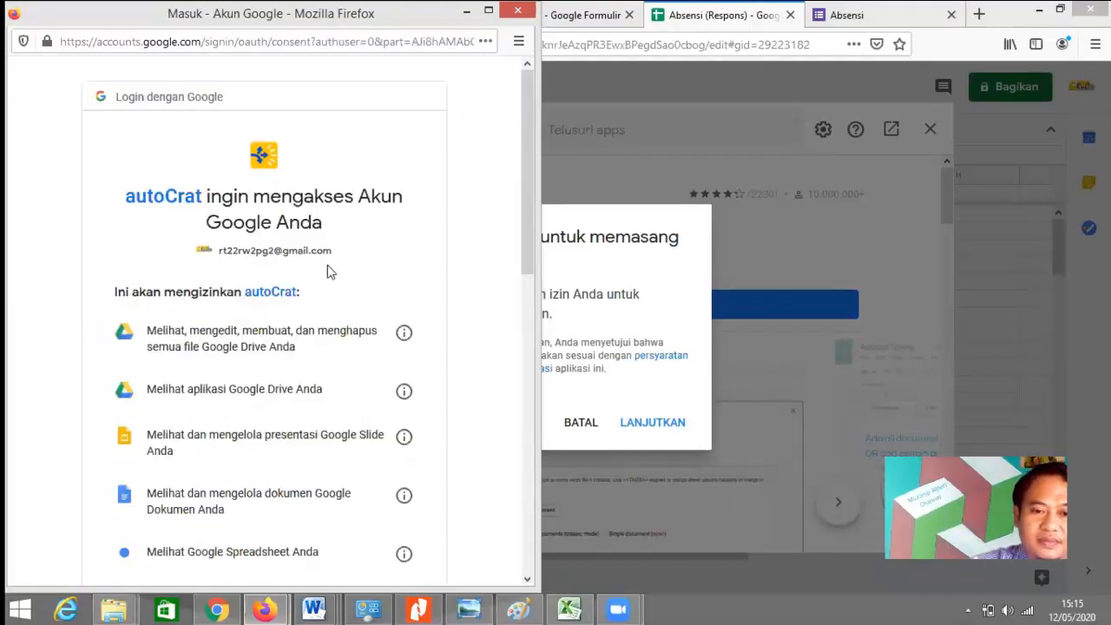
pyautogui.moveTo(523, 235); pyautogui.dragTo(521, 537)
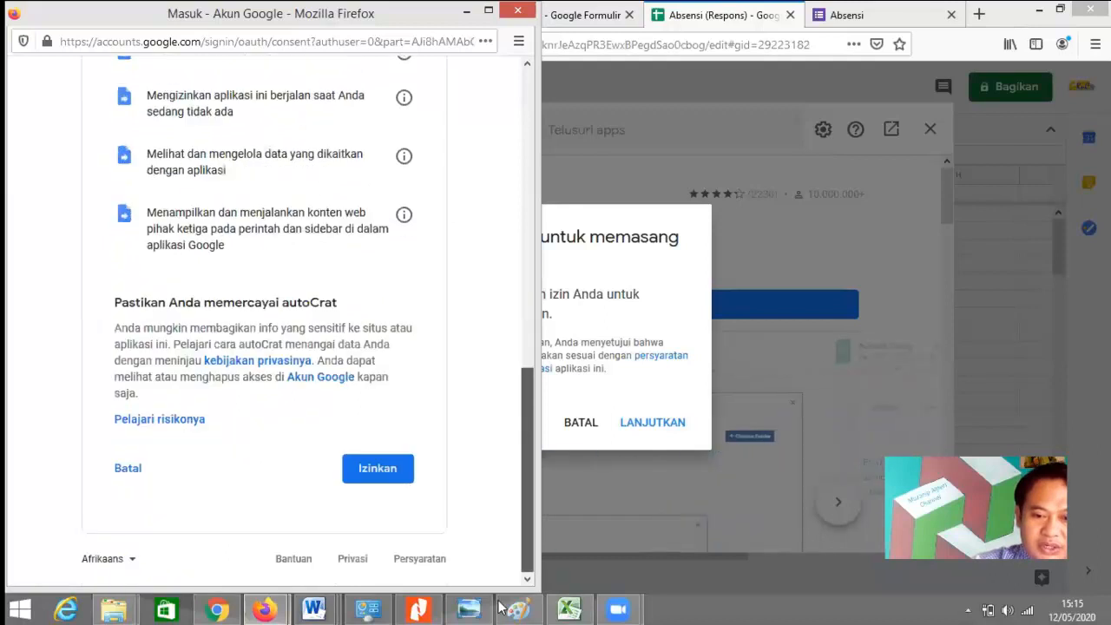
pyautogui.click(374, 475)
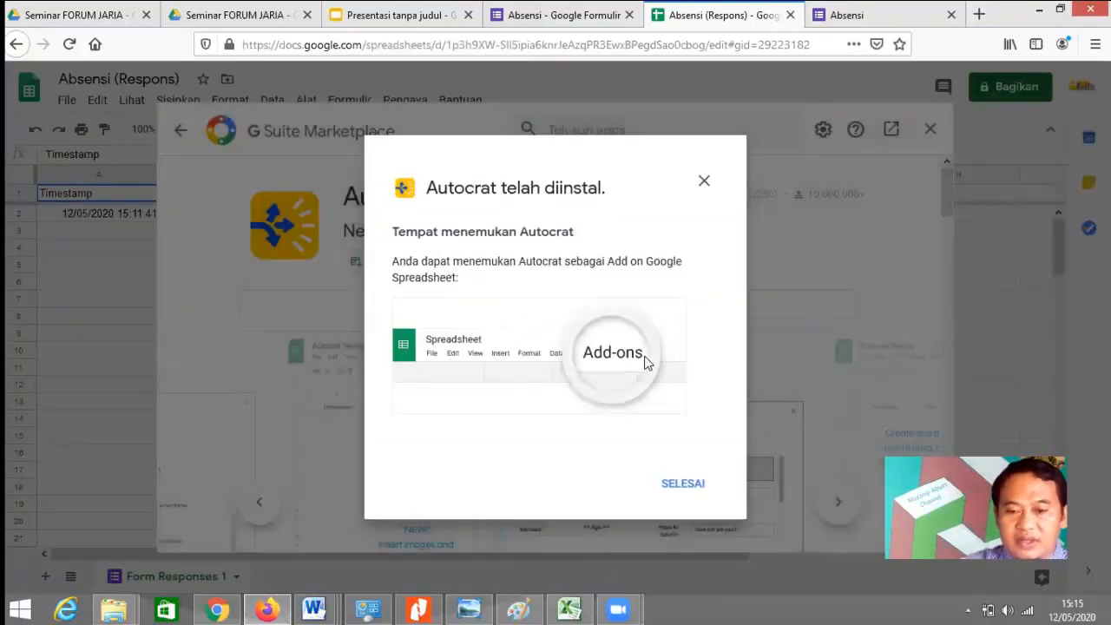
pyautogui.click(683, 484)
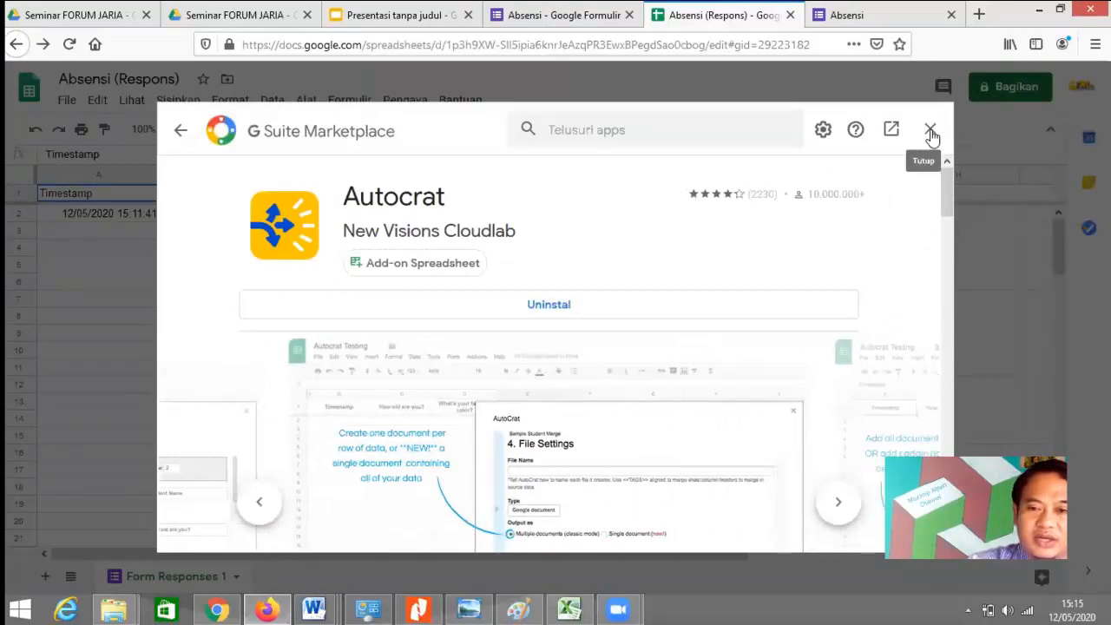
pyautogui.click(931, 132)
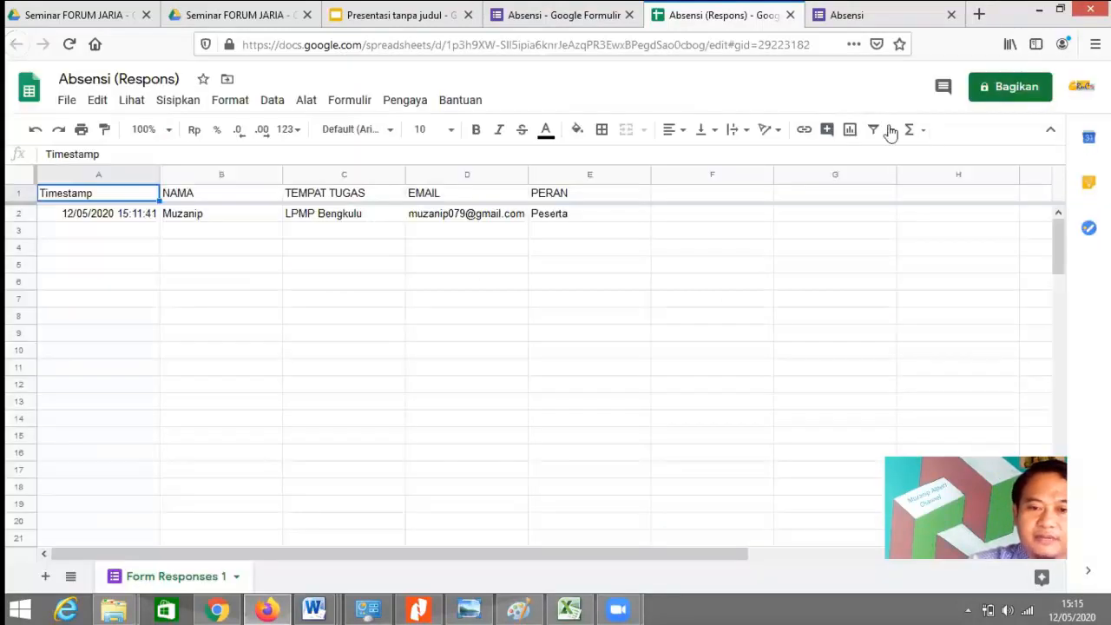
# Step: Launch Autocrat from the Pengaya add-ons menu
pyautogui.click(401, 102)
pyautogui.moveTo(491, 173)
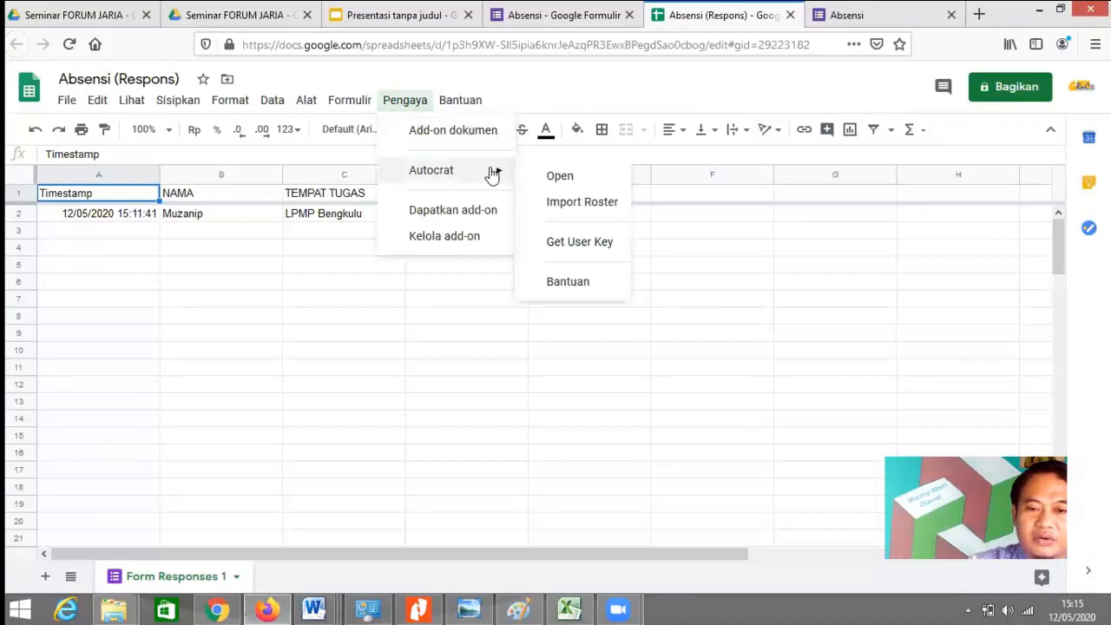
pyautogui.click(568, 181)
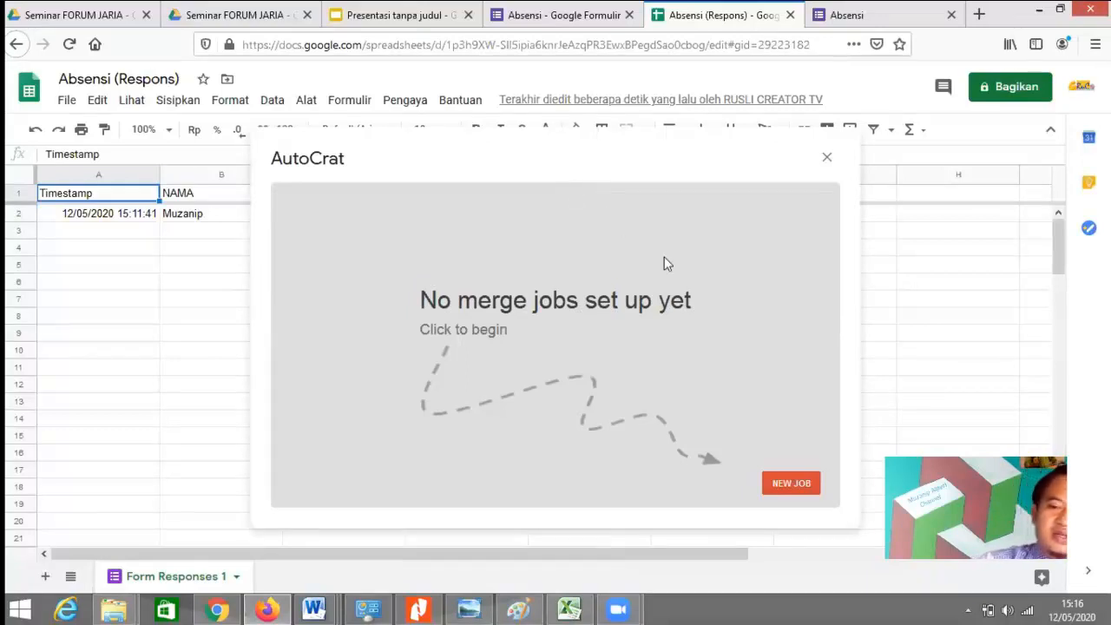
# Step: Start a new Autocrat job named 'Sertifikat FJ' and continue to template selection
pyautogui.click(792, 484)
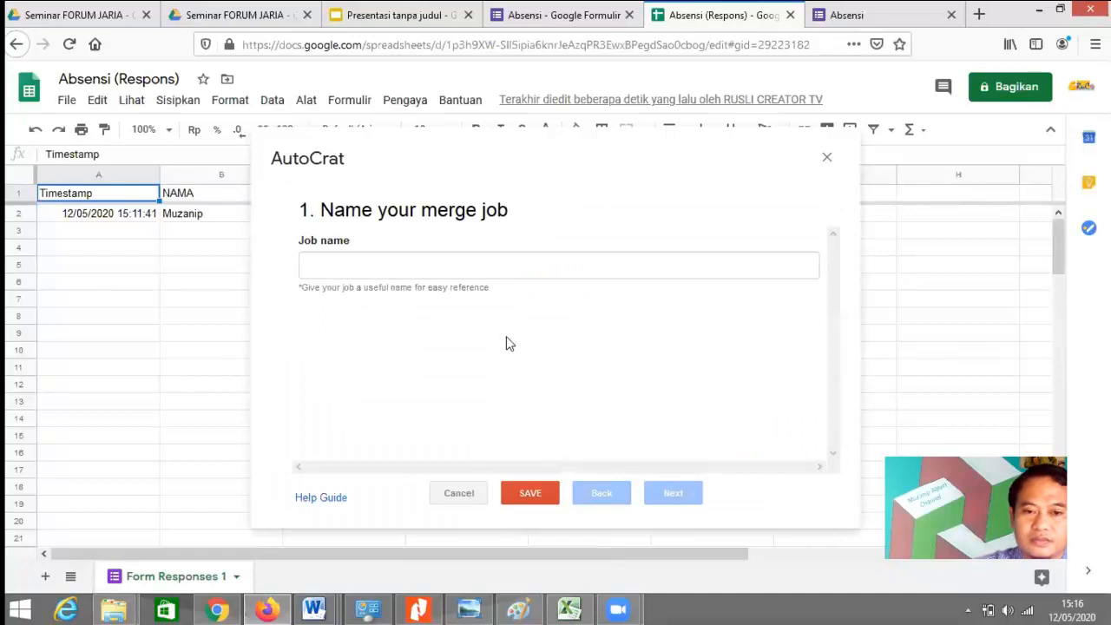
pyautogui.click(420, 271)
pyautogui.write('S')
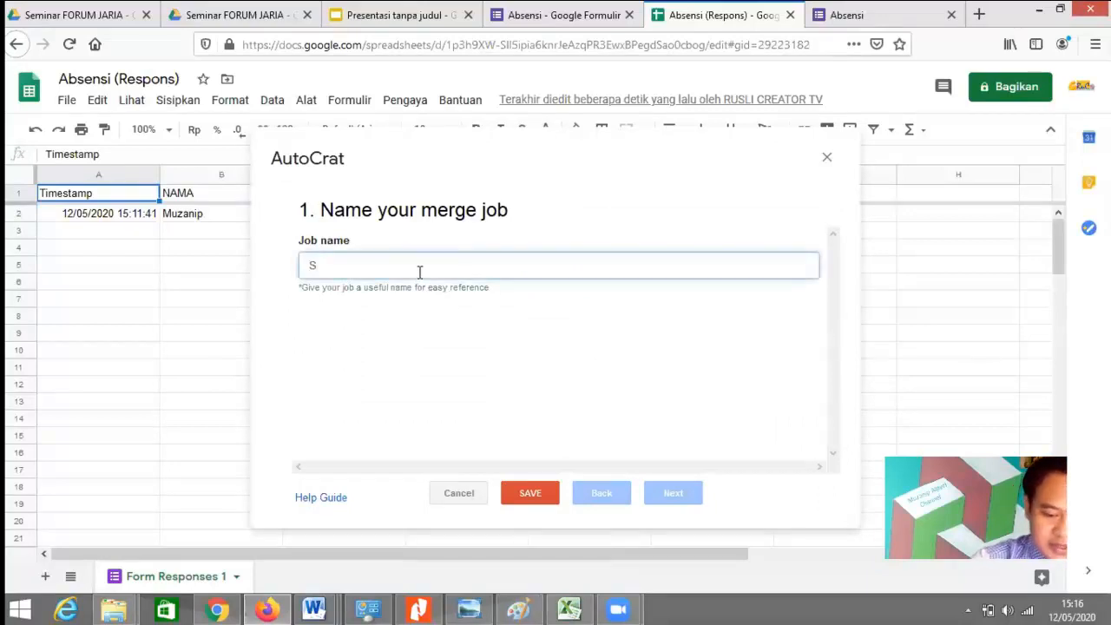
pyautogui.write('ertifikat FJ')
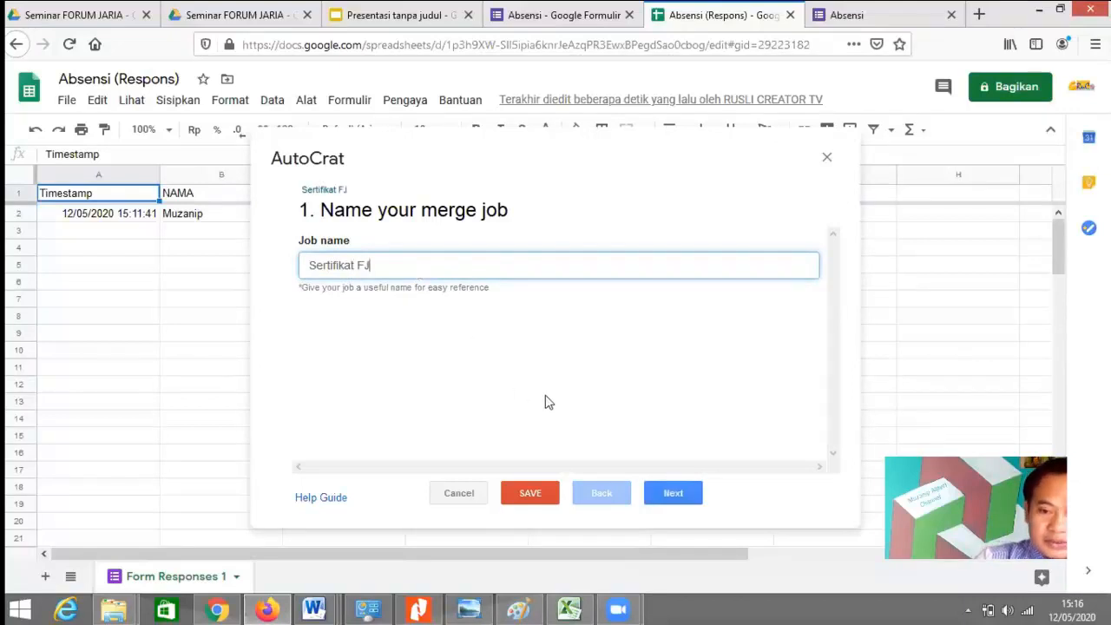
pyautogui.click(673, 493)
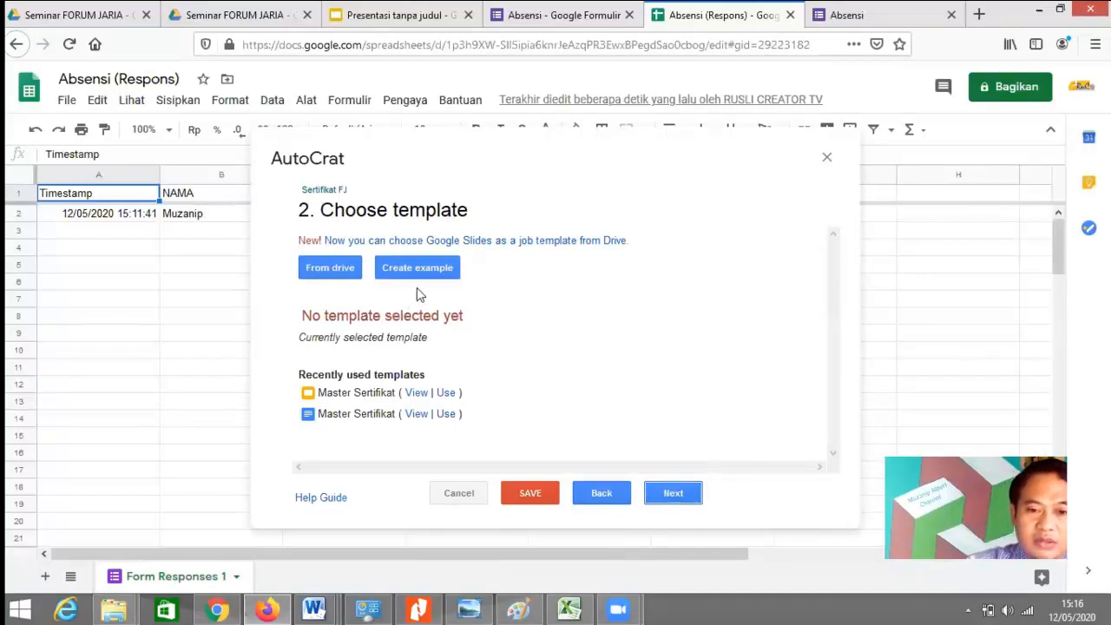
# Step: Pick the 'Presentasi tanpa judul' slides from Drive as template and keep NAMA mapped to its column
pyautogui.click(337, 270)
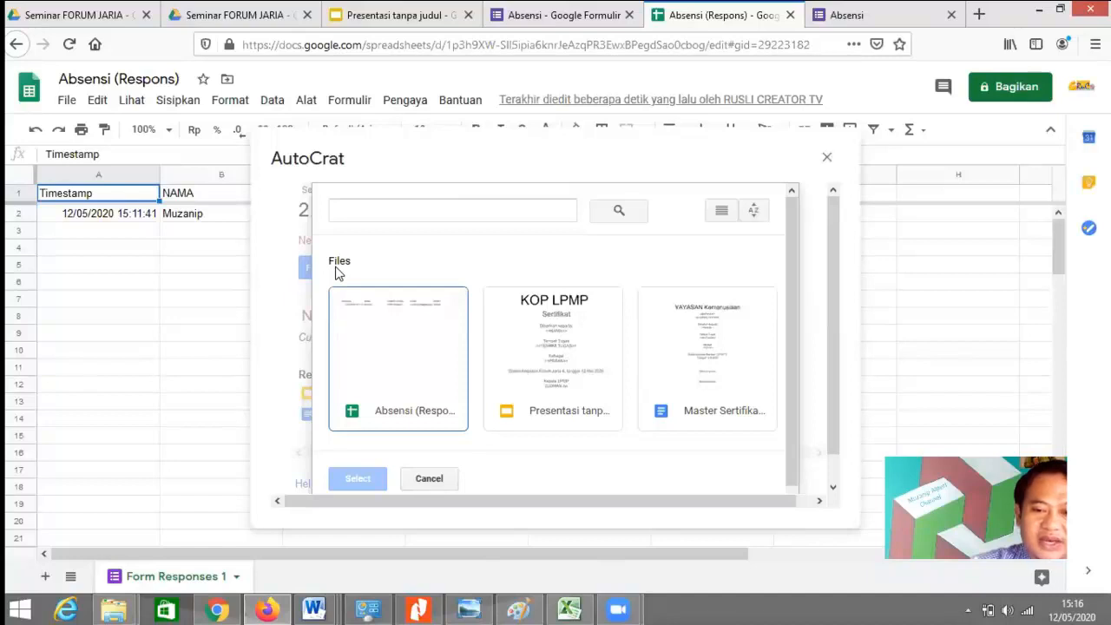
pyautogui.doubleClick(573, 366)
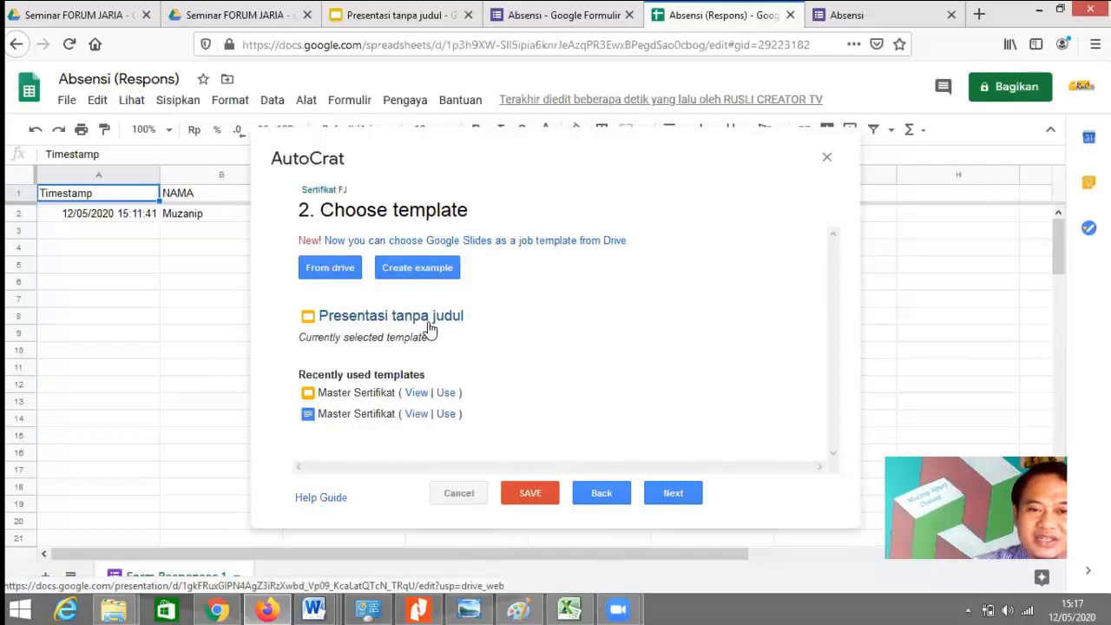
pyautogui.click(676, 493)
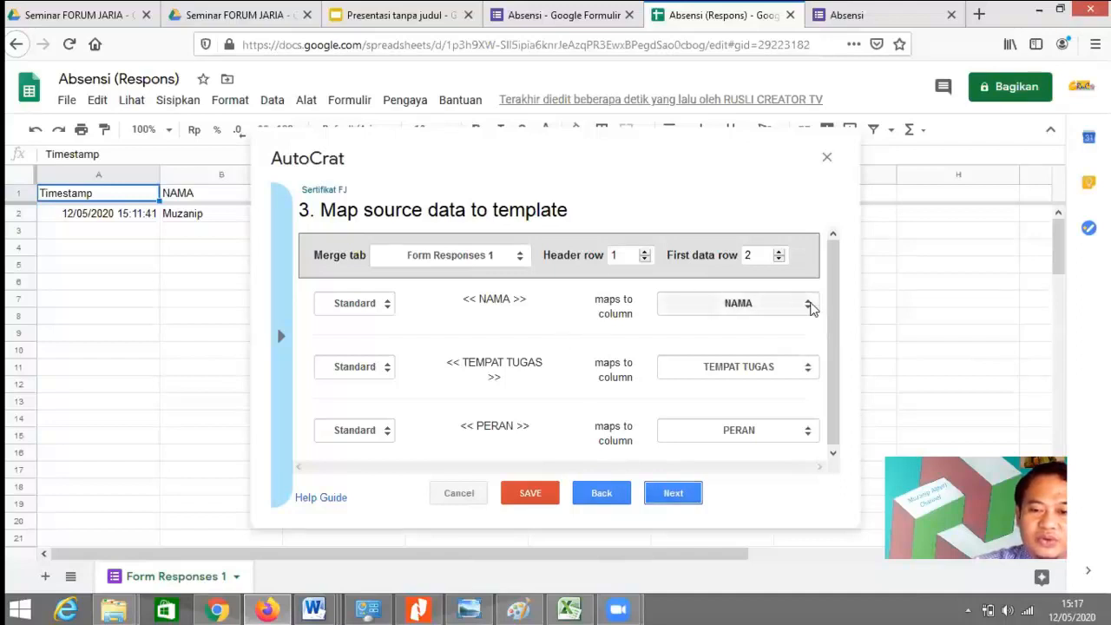
pyautogui.click(807, 306)
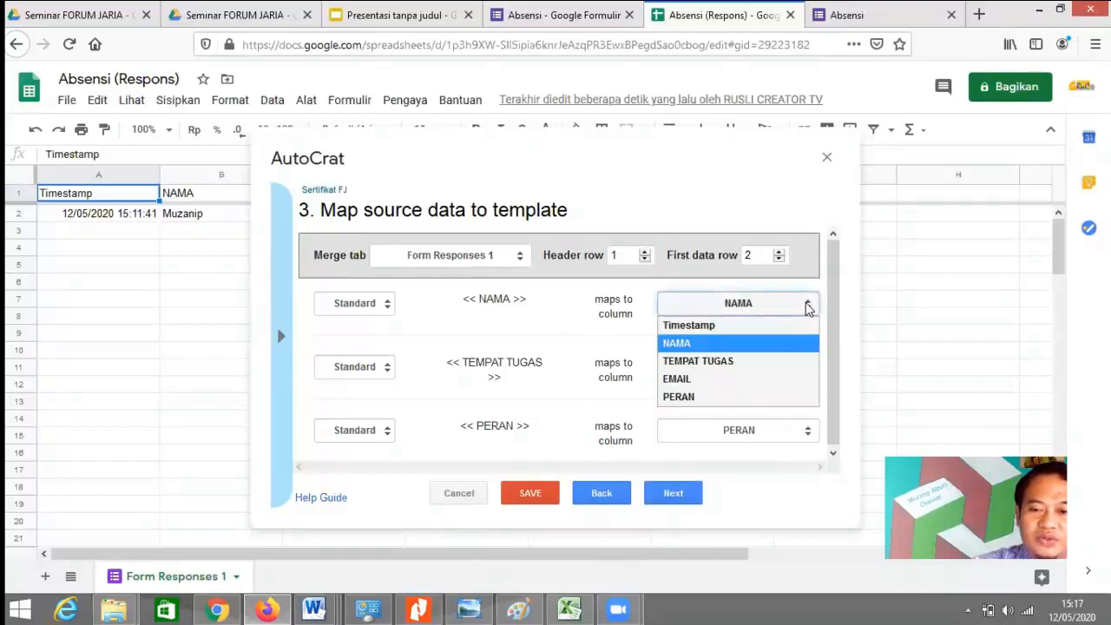
pyautogui.click(728, 345)
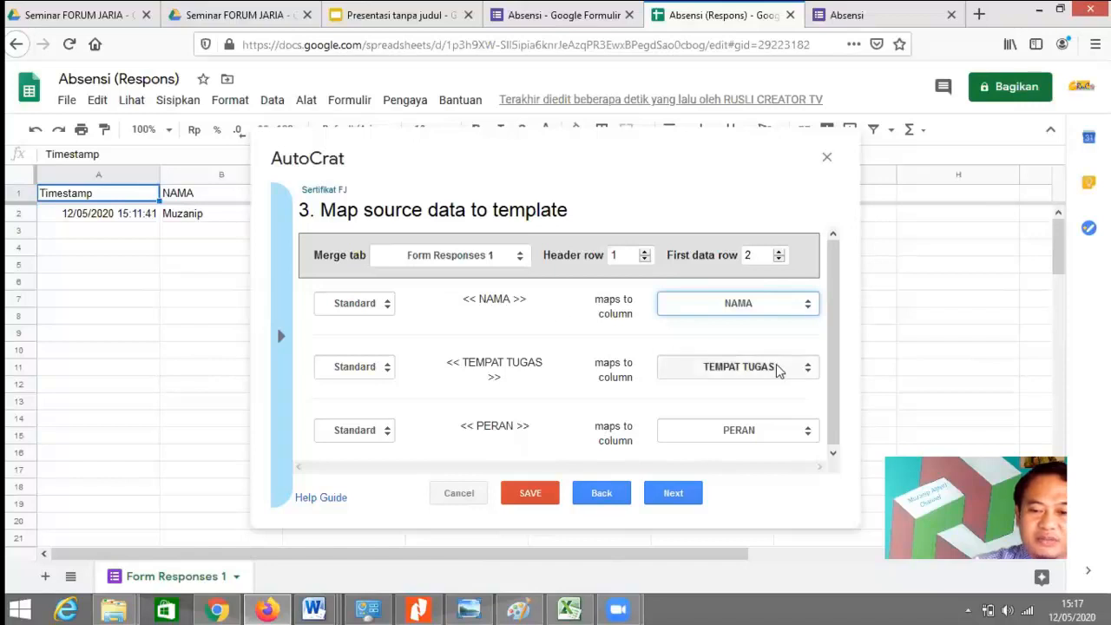
# Step: Name the merged files 'Sertifikat <<NAMA>>' and output them as PDF
pyautogui.click(674, 493)
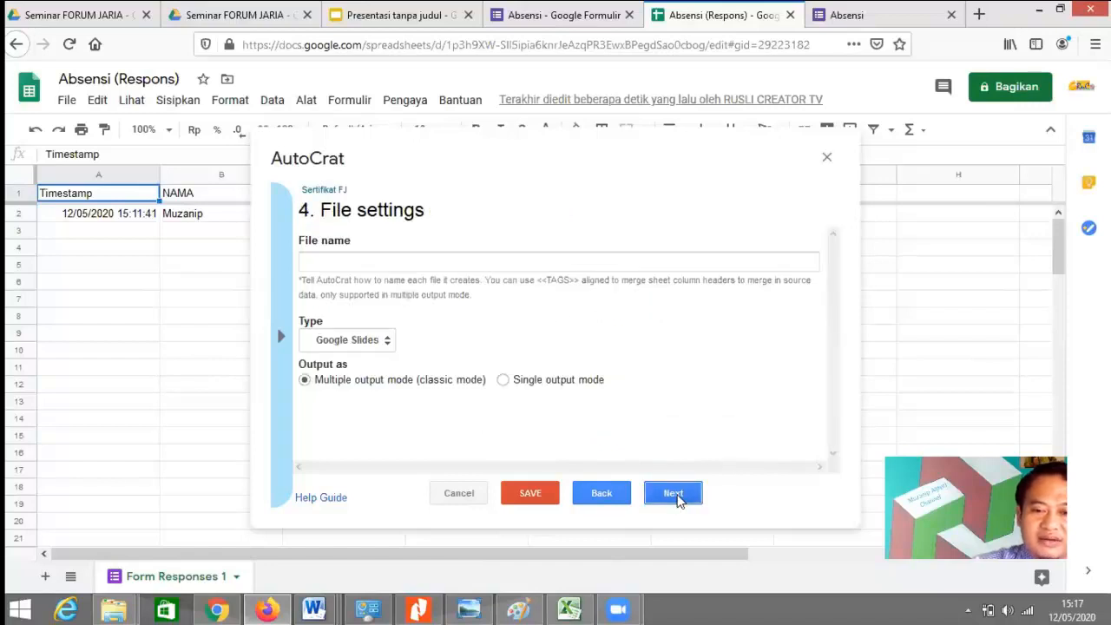
pyautogui.click(402, 267)
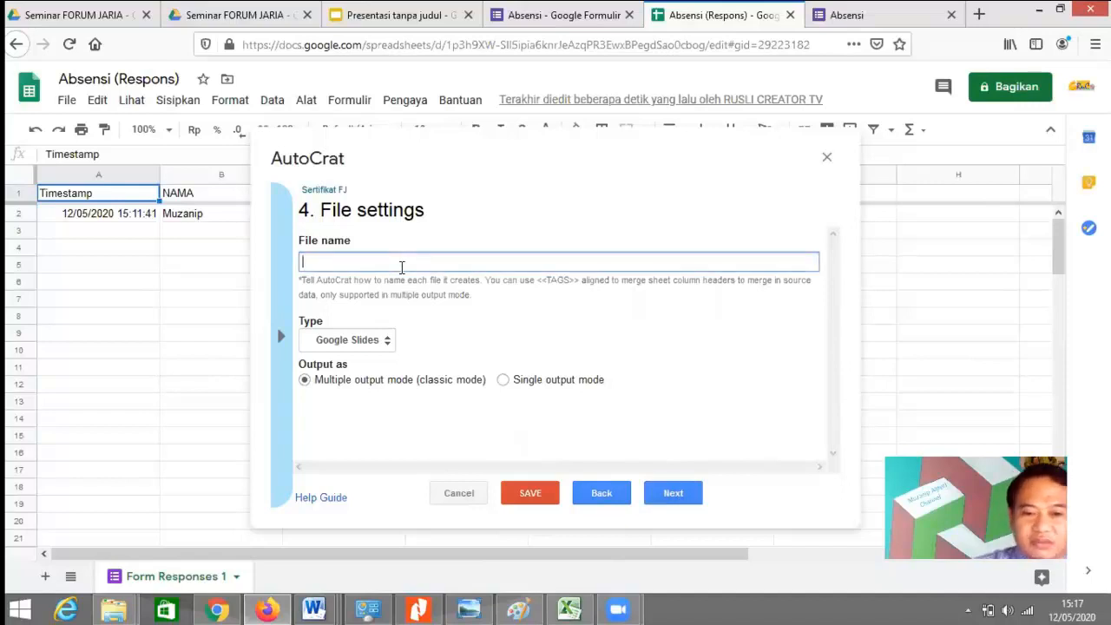
pyautogui.write('Ser')
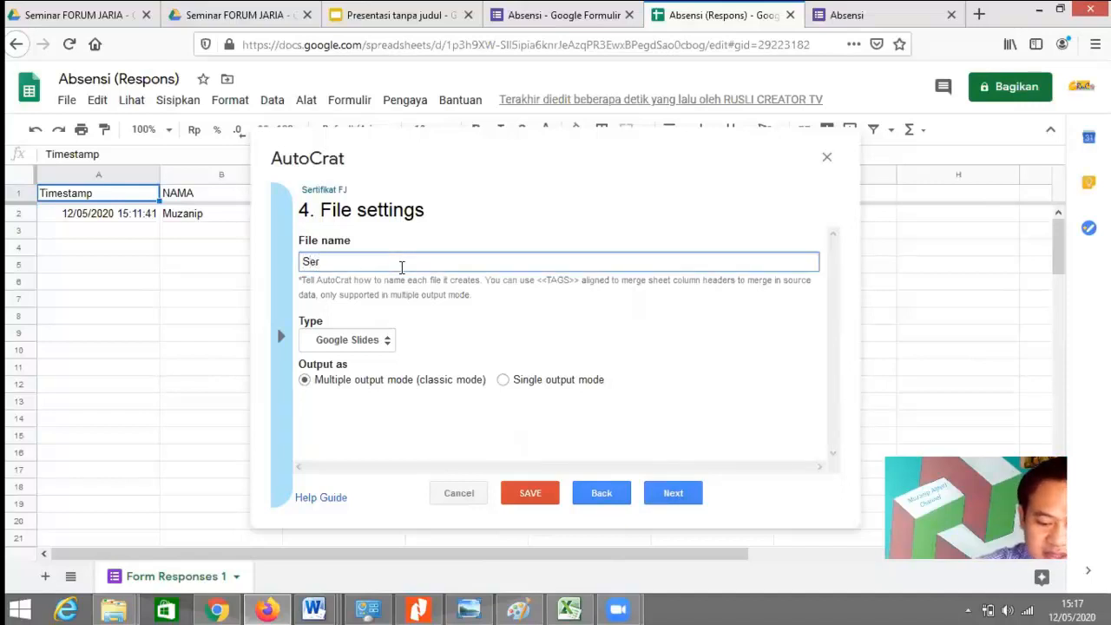
pyautogui.write('tifika')
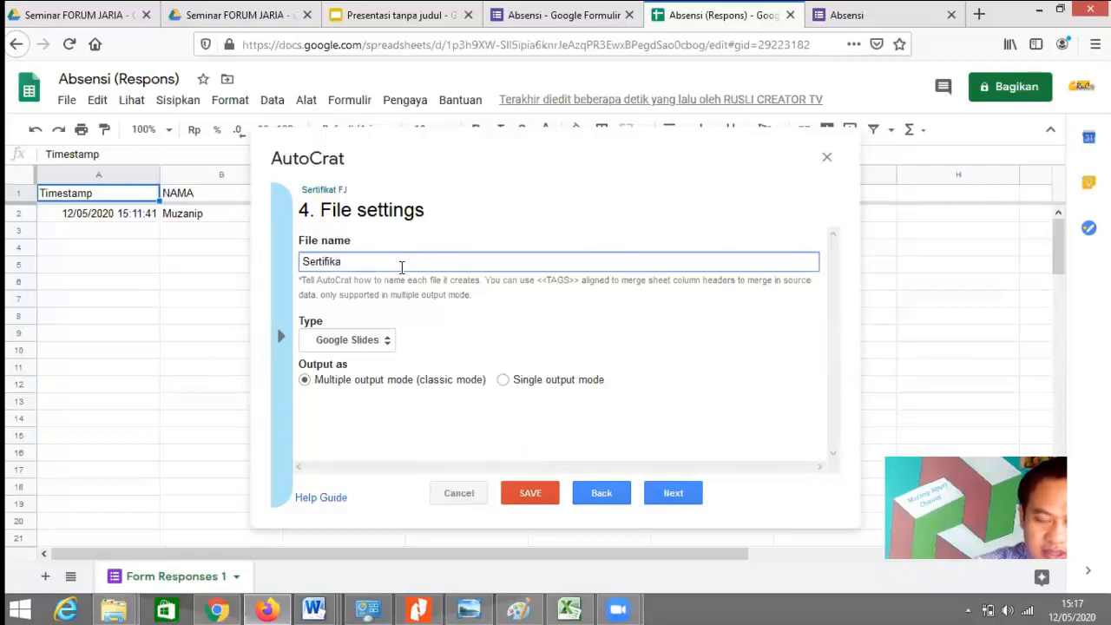
pyautogui.write('t <<')
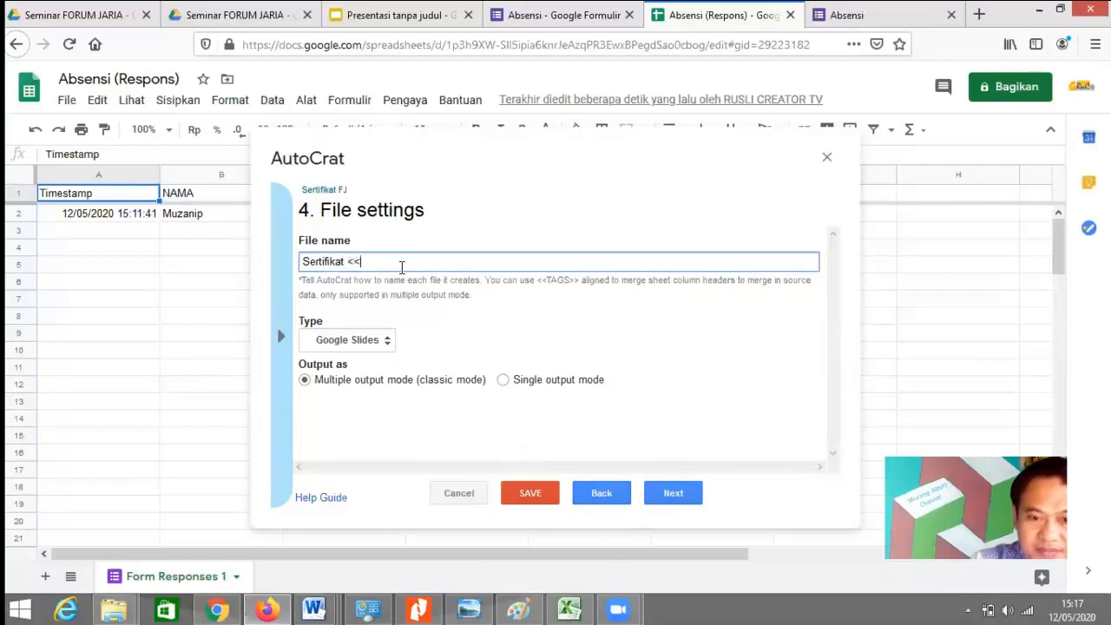
pyautogui.write('NAMA>>')
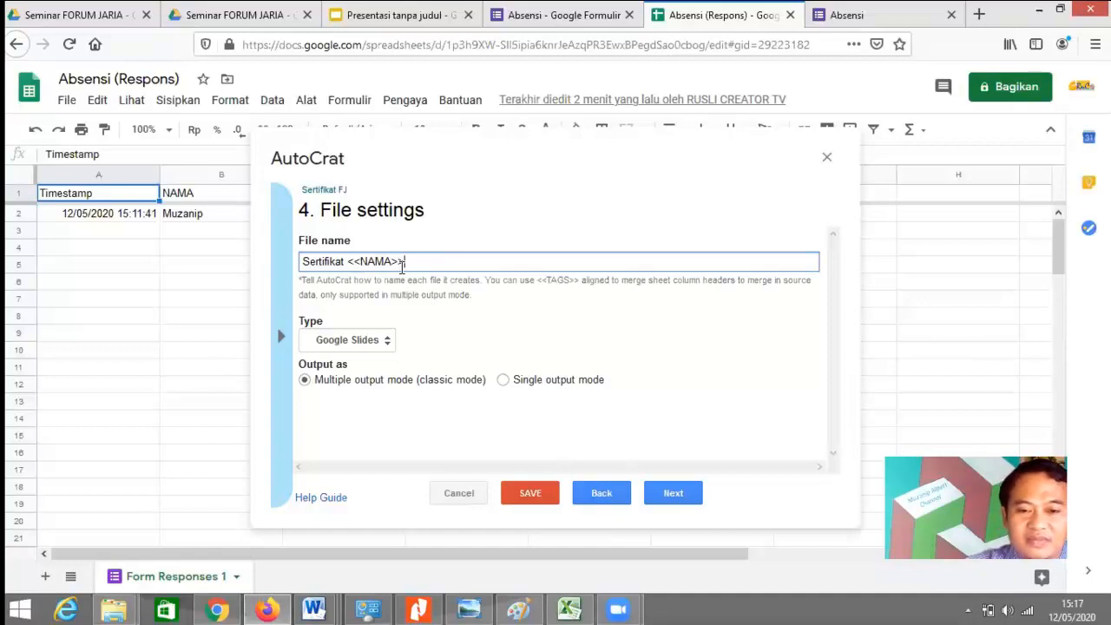
pyautogui.click(386, 342)
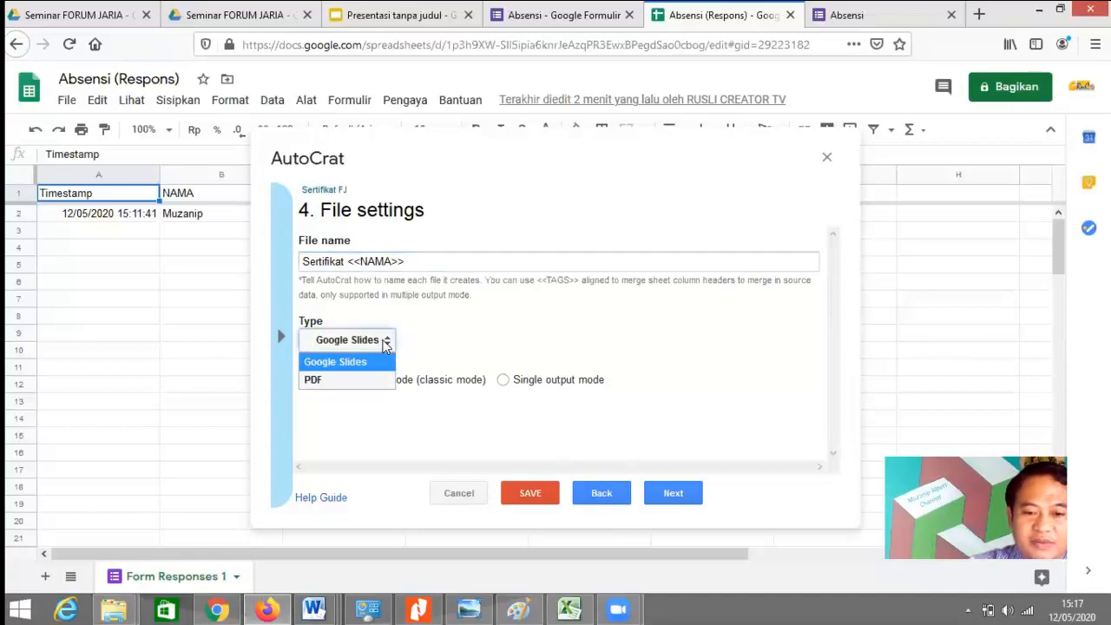
pyautogui.click(353, 383)
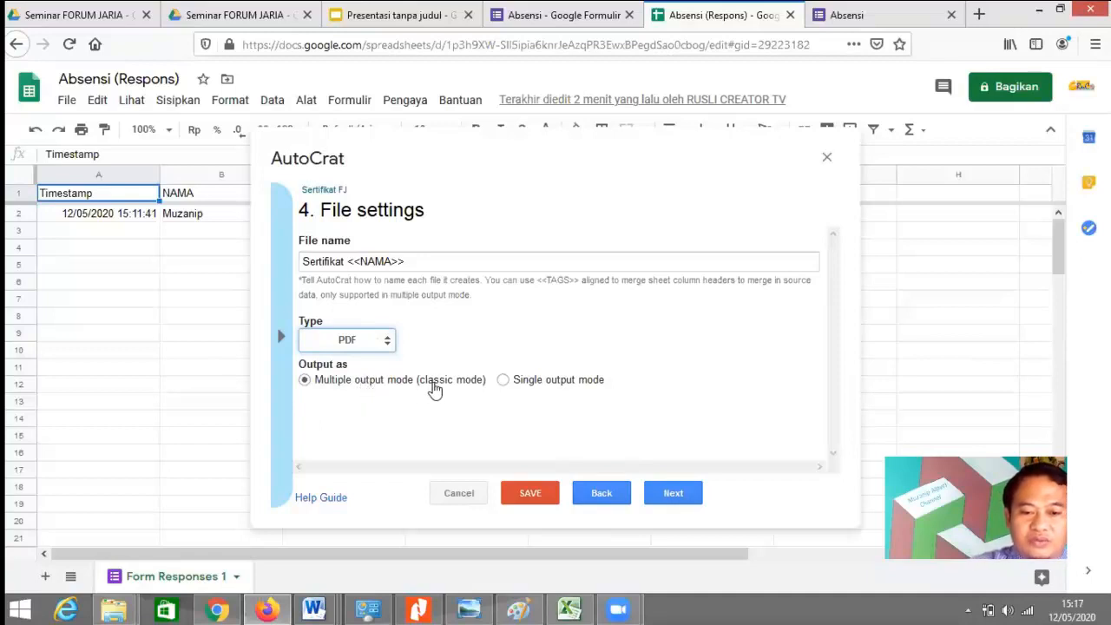
pyautogui.click(675, 494)
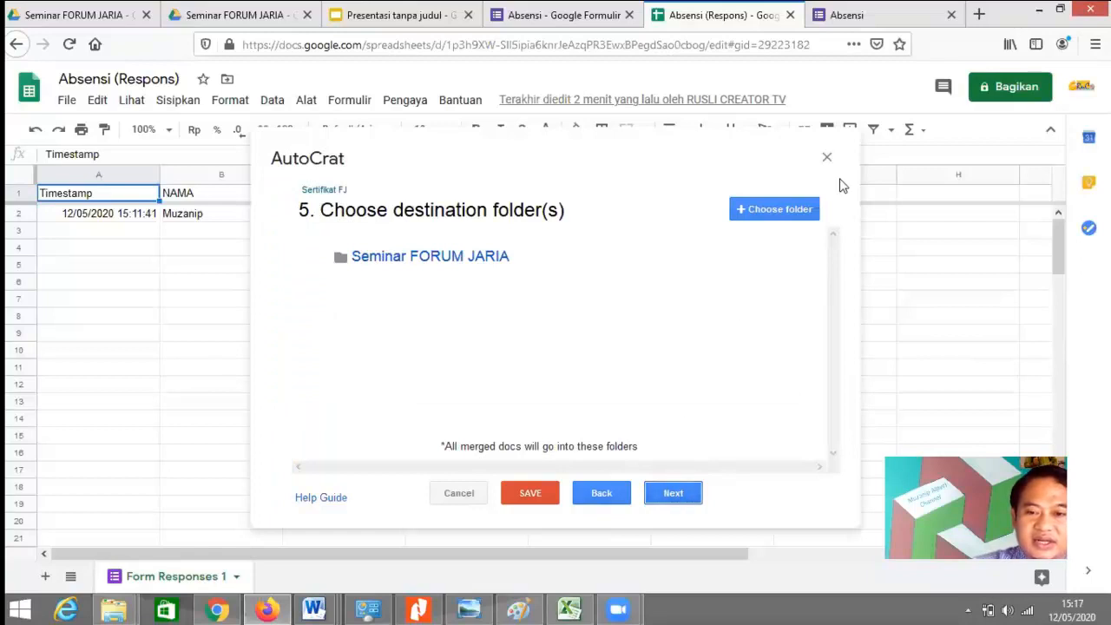
# Step: Add the Sertifikat FJ Drive folder as a destination folder
pyautogui.click(777, 212)
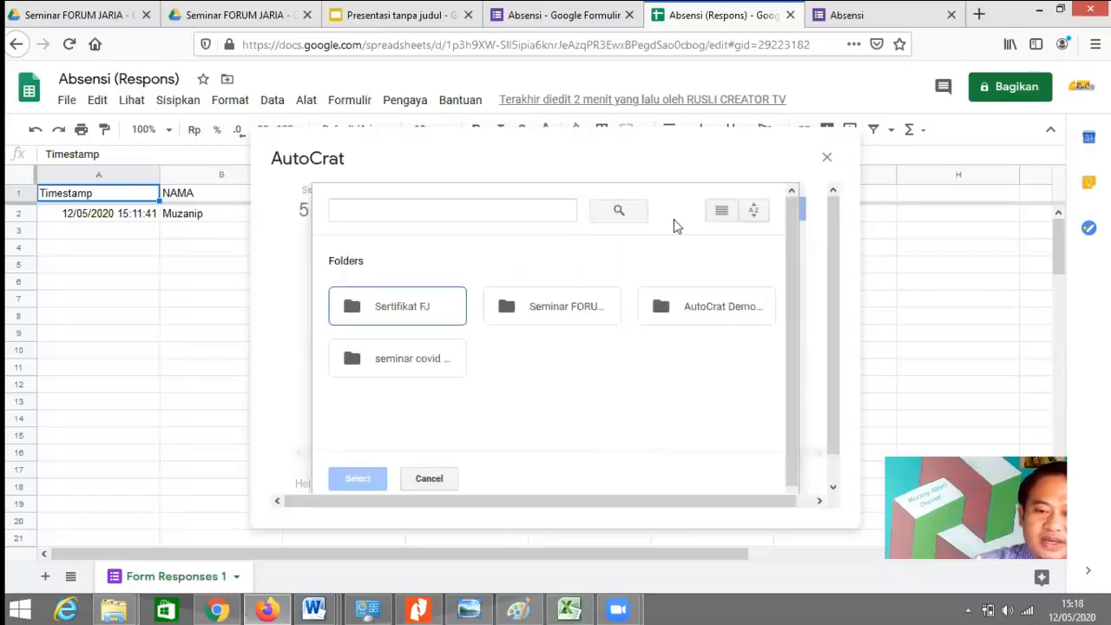
pyautogui.click(430, 307)
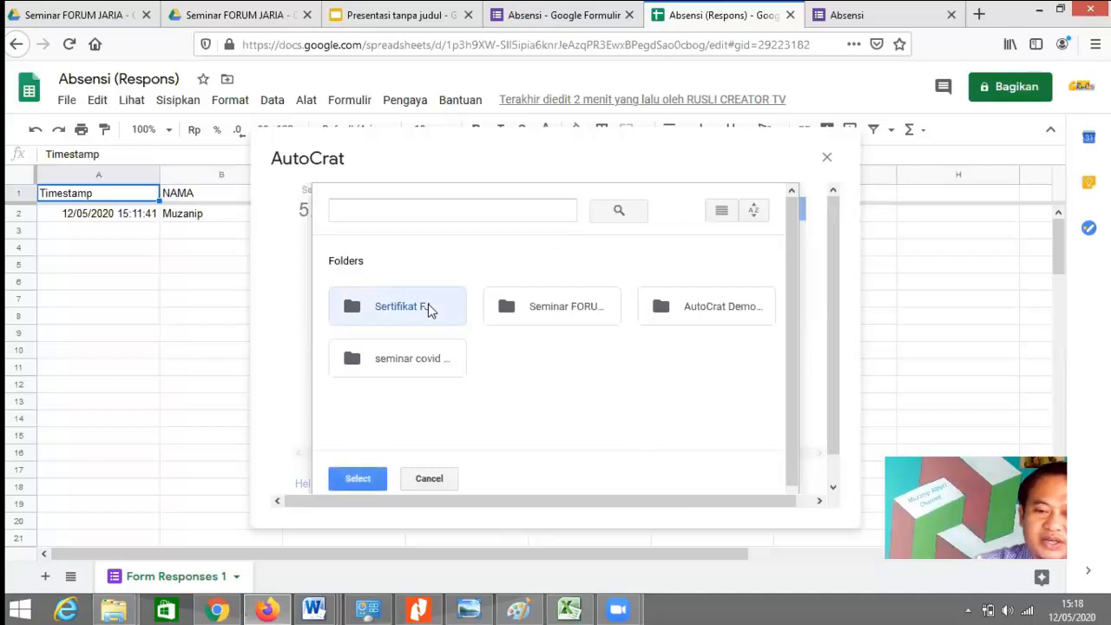
pyautogui.click(357, 484)
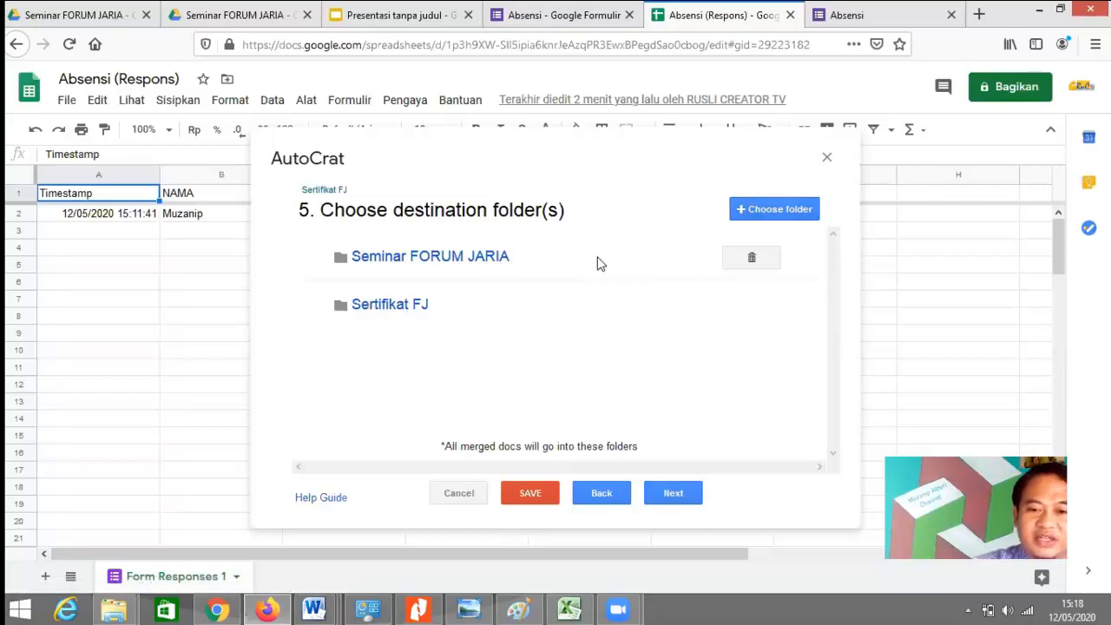
# Step: Remove the Seminar FORUM JARIA destination and skip the dynamic folder and merge condition steps
pyautogui.click(752, 259)
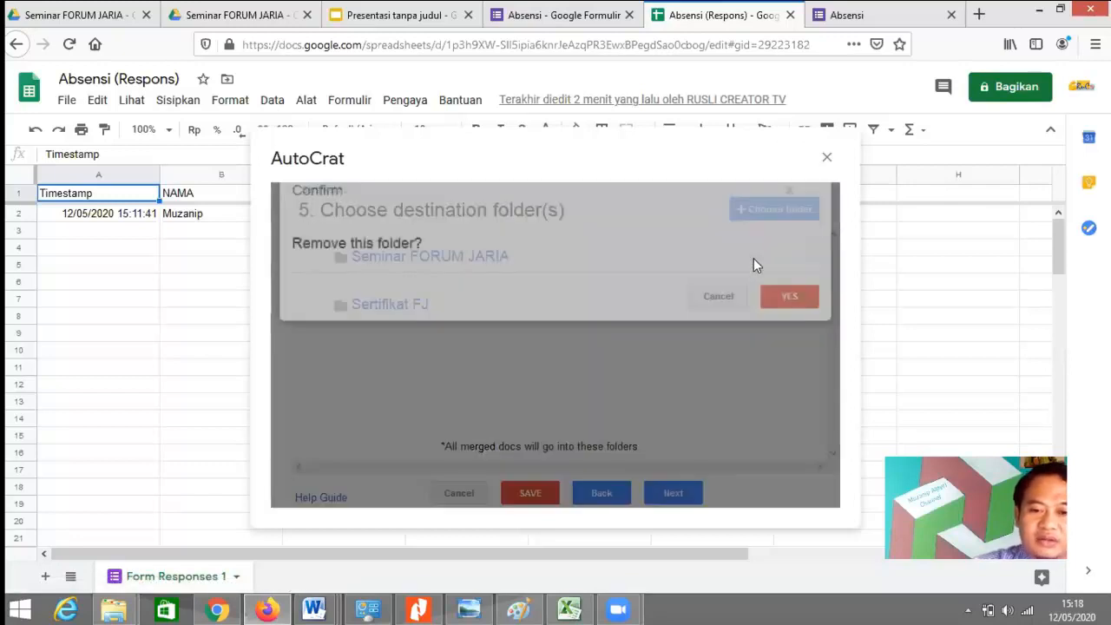
pyautogui.click(786, 321)
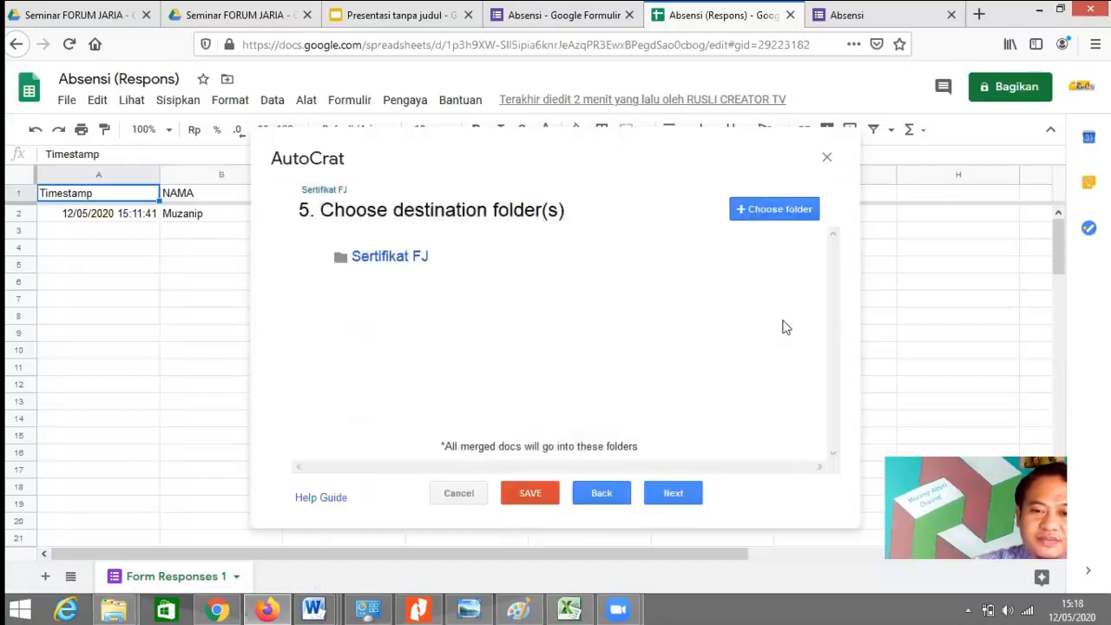
pyautogui.click(681, 494)
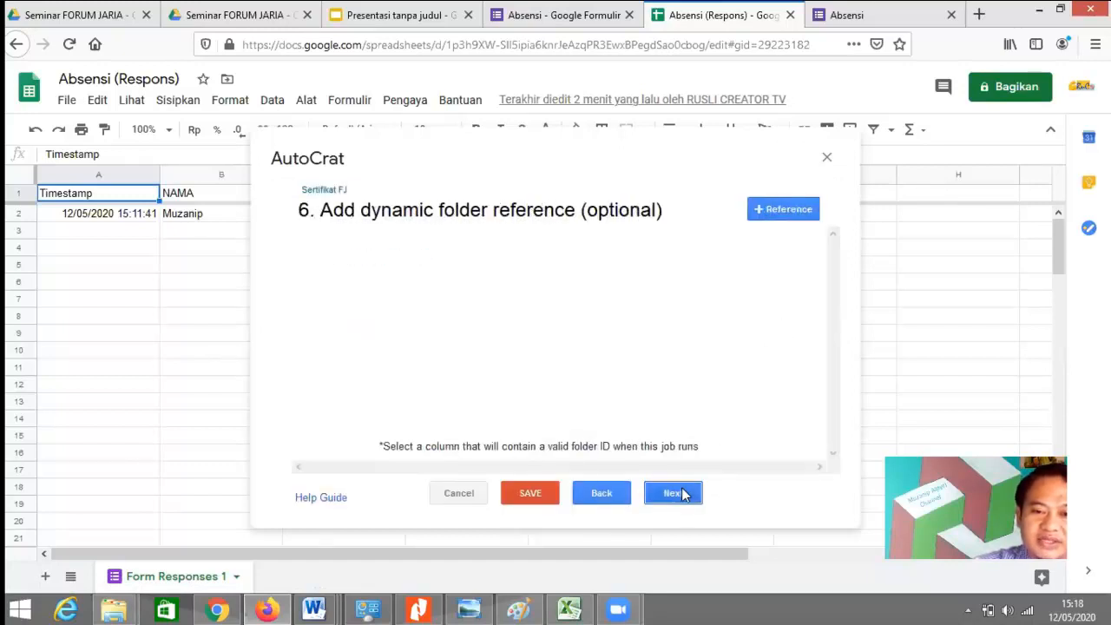
pyautogui.click(674, 493)
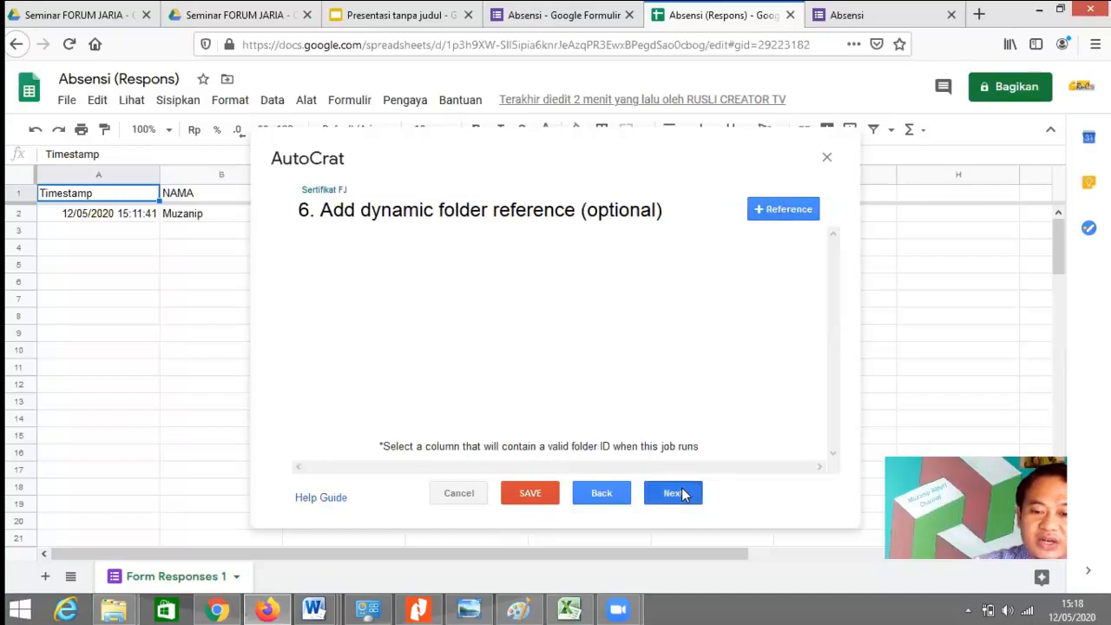
pyautogui.click(676, 494)
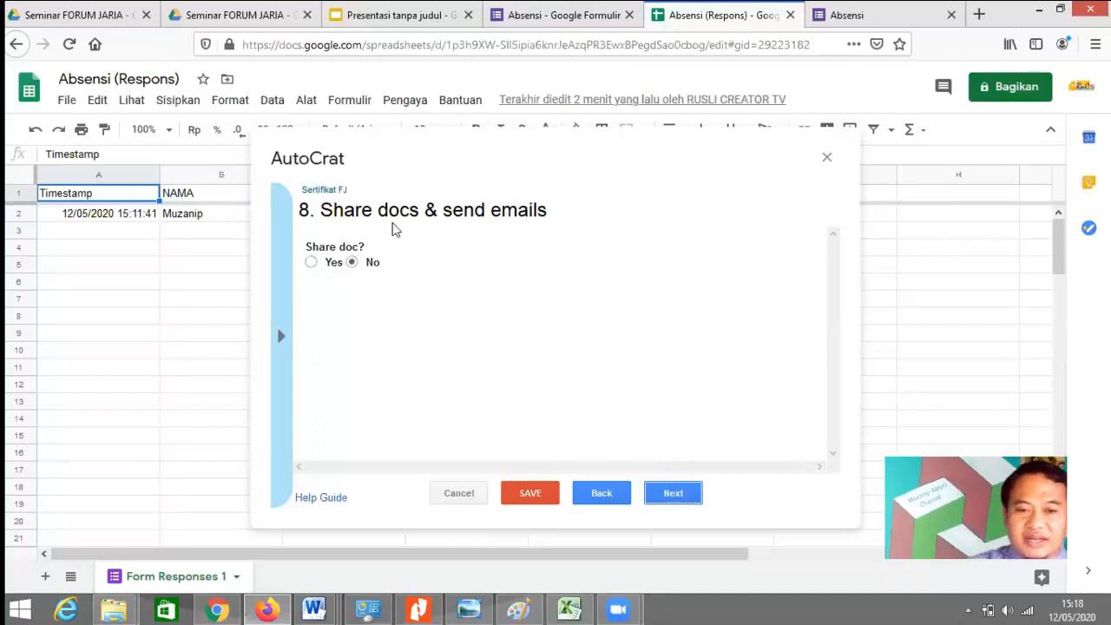
# Step: Turn on sharing, addressing the email to <<EMAIL>> with subject 'Sertifikat'
pyautogui.click(311, 262)
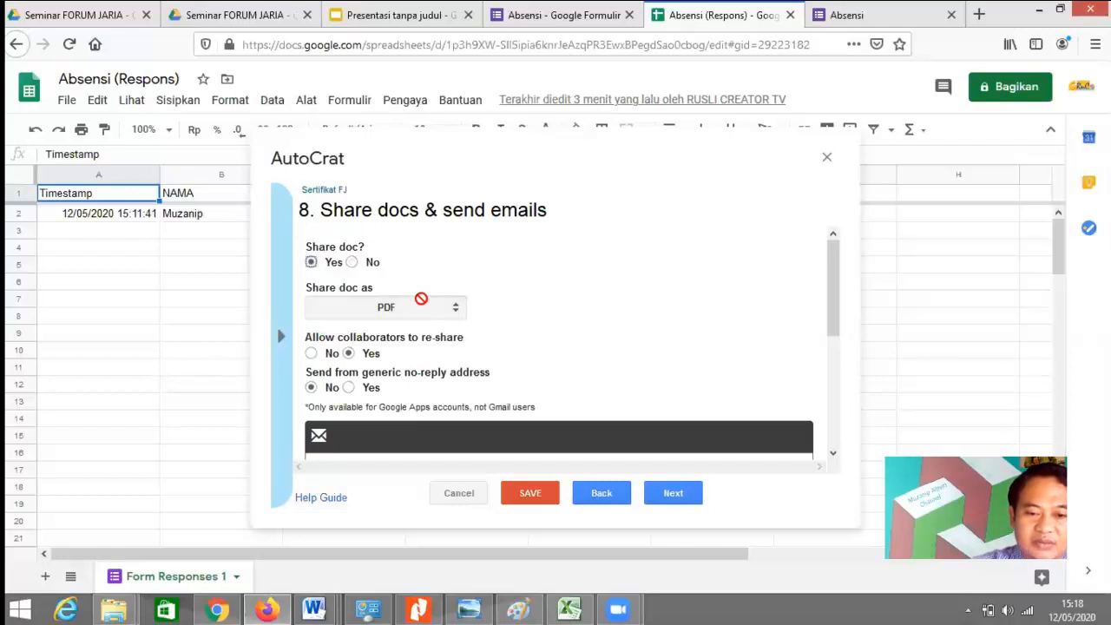
pyautogui.moveTo(833, 293); pyautogui.dragTo(816, 381)
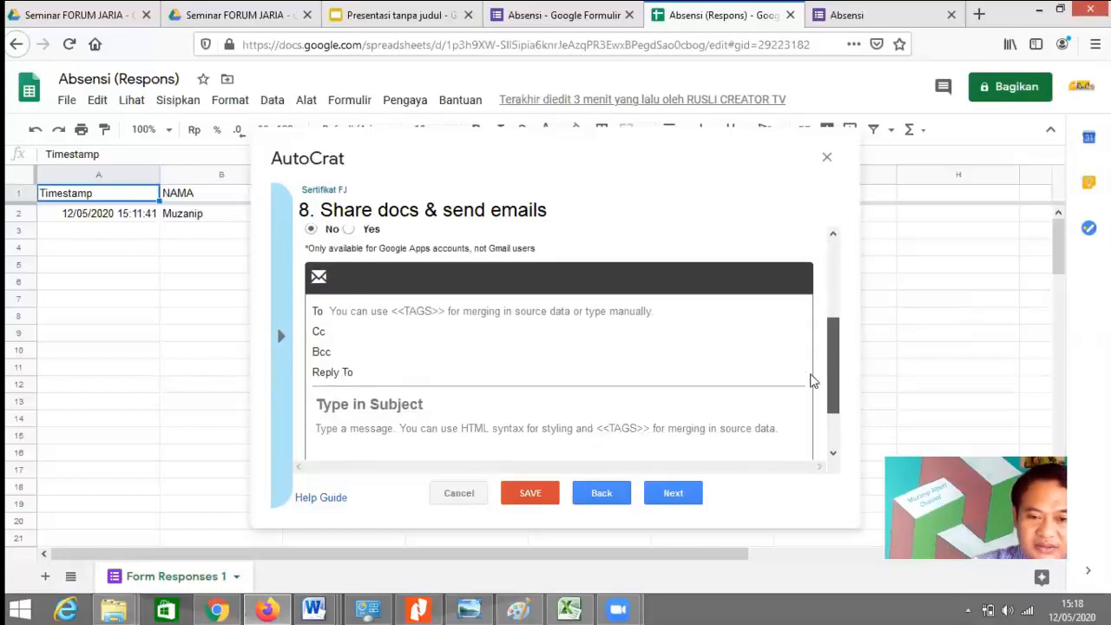
pyautogui.click(502, 302)
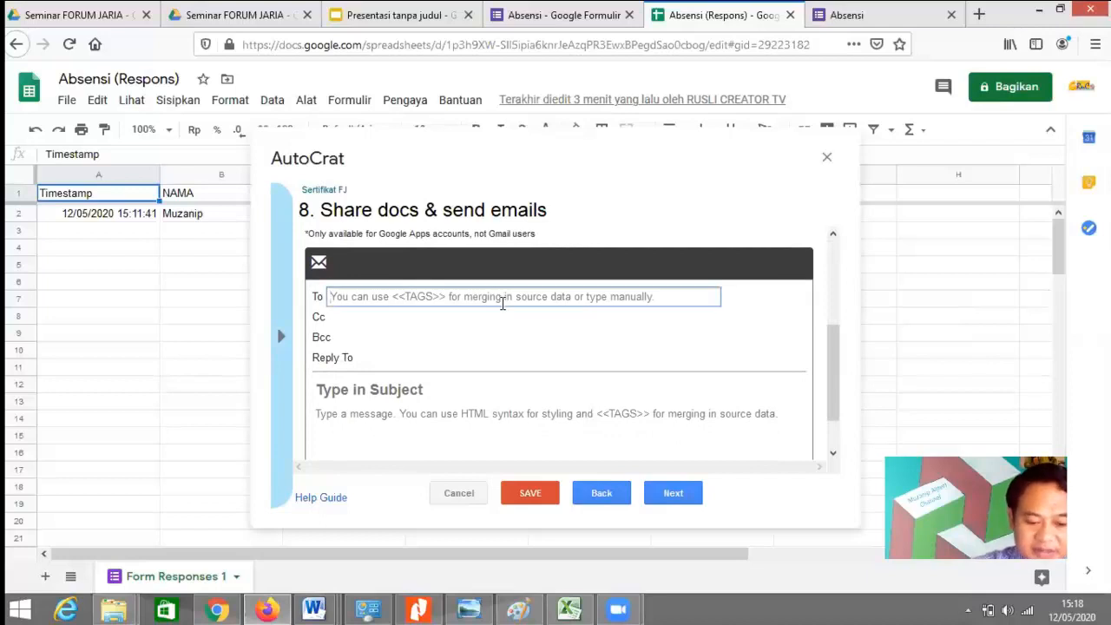
pyautogui.write('<<')
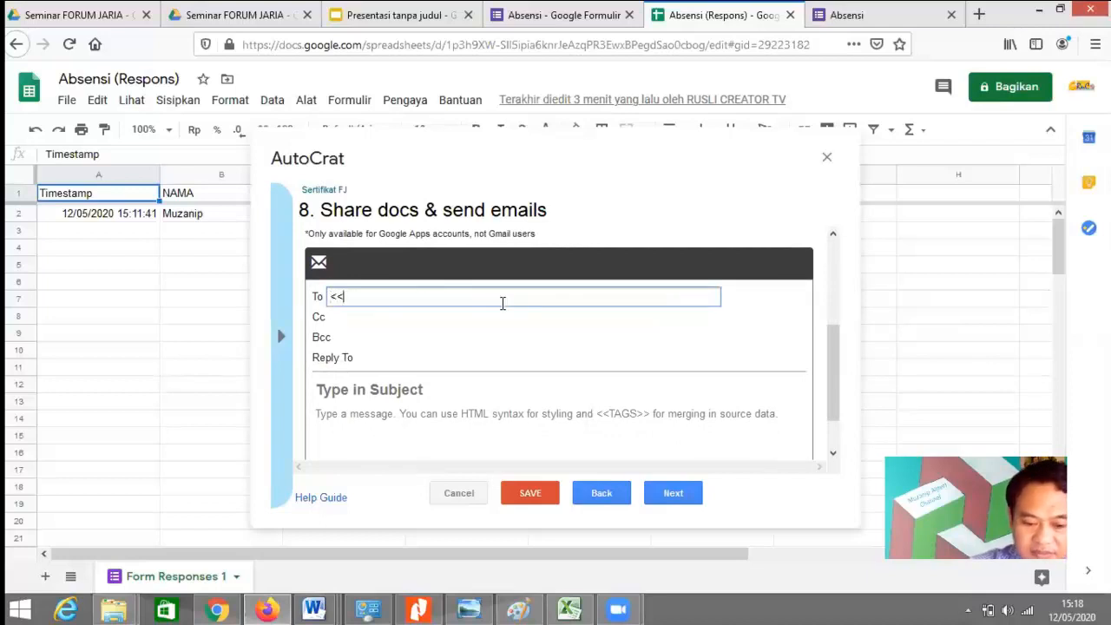
pyautogui.write('EMAI')
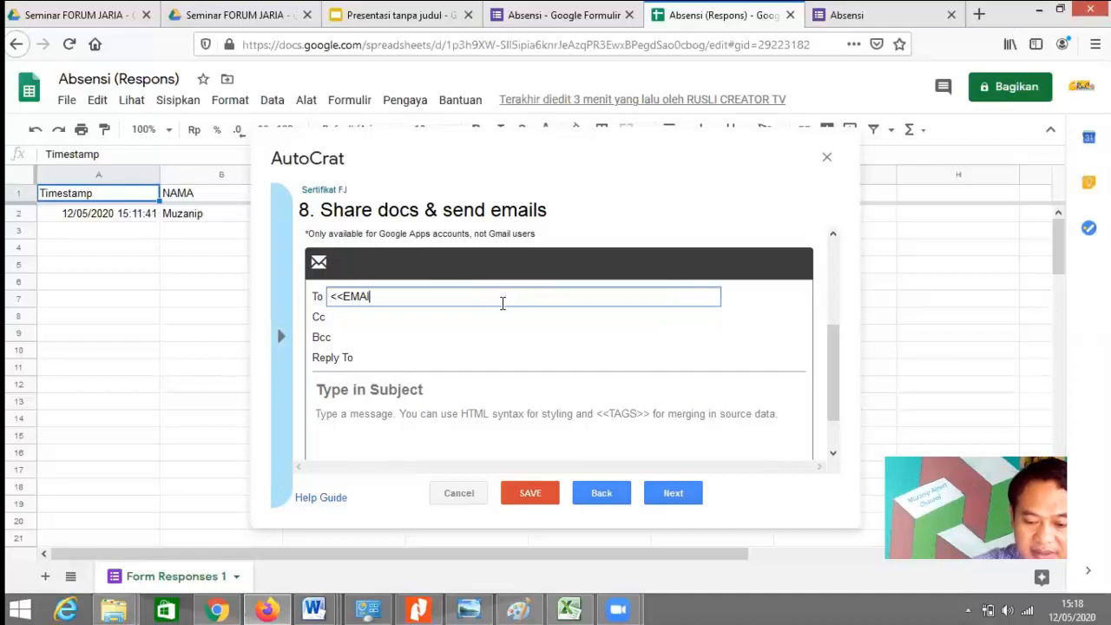
pyautogui.write('L>>')
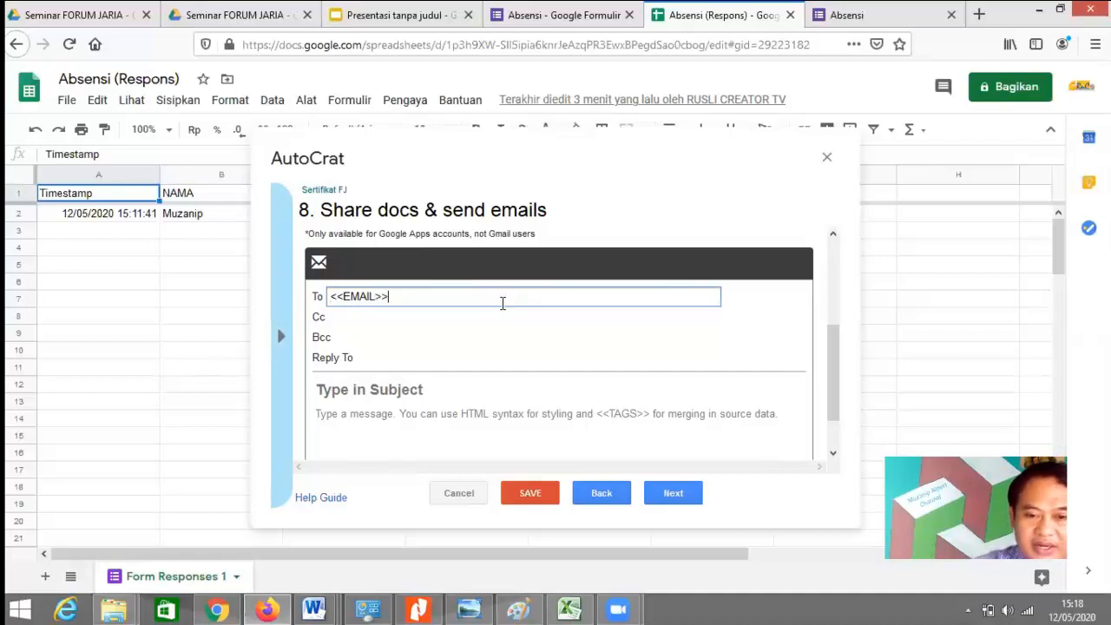
pyautogui.click(429, 392)
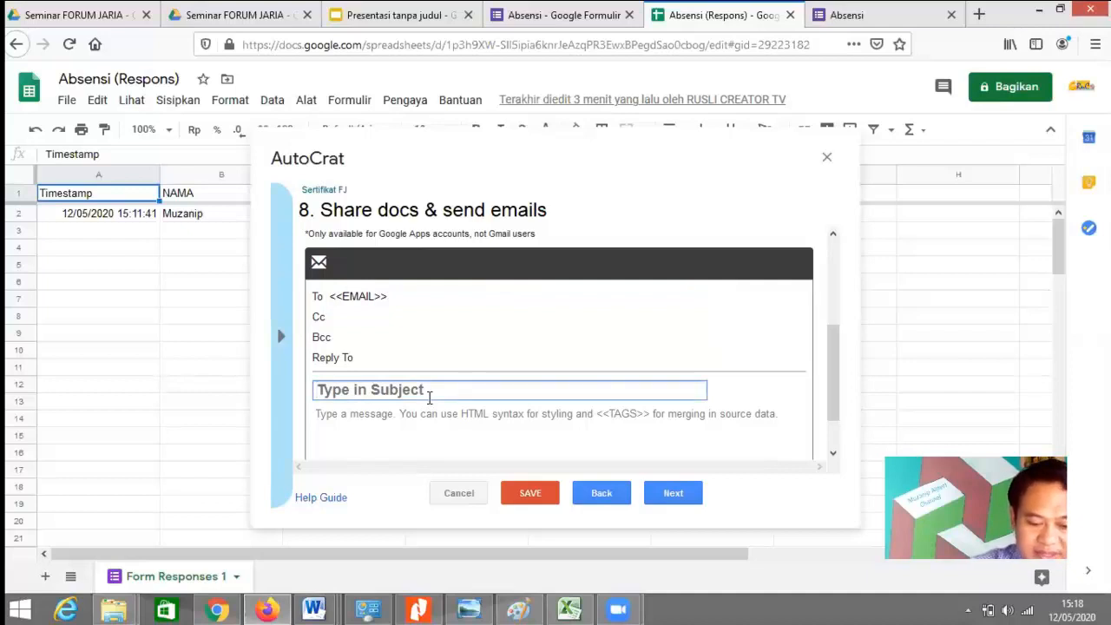
pyautogui.write('Sertifikat')
# Step: Write the email body 'terima kasih sudah ikut seminar. berikut kami lampirkan sertifikat dan materi kegiatan'
pyautogui.click(412, 429)
pyautogui.write('Ber')
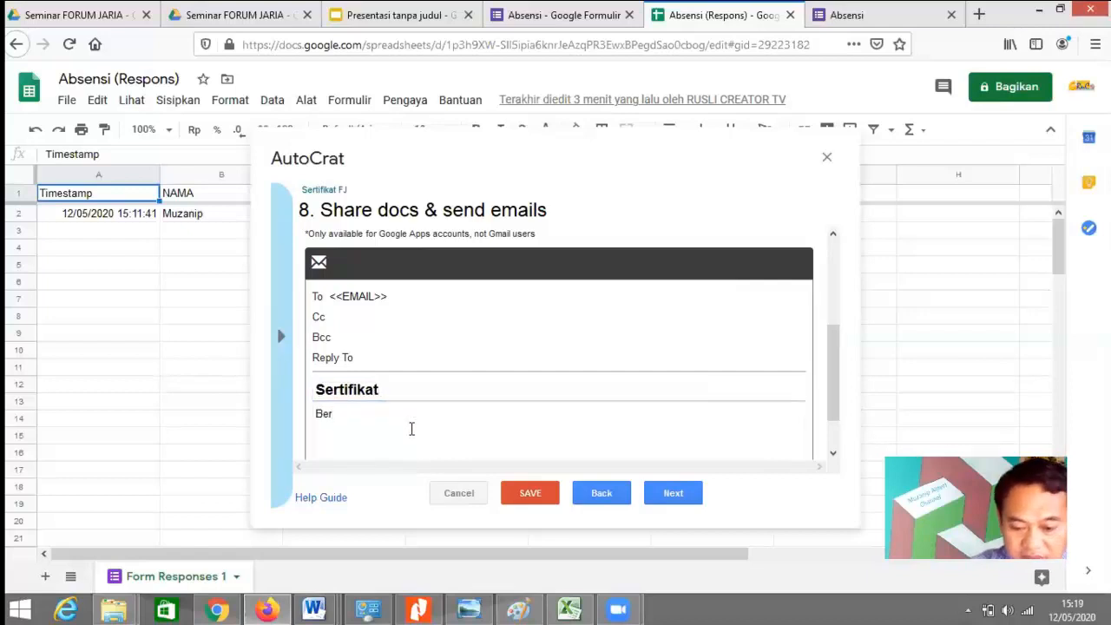
pyautogui.press('BackSpace')
pyautogui.press('BackSpace')
pyautogui.press('BackSpace')
pyautogui.write('terima kasih sudah ikut seminar')
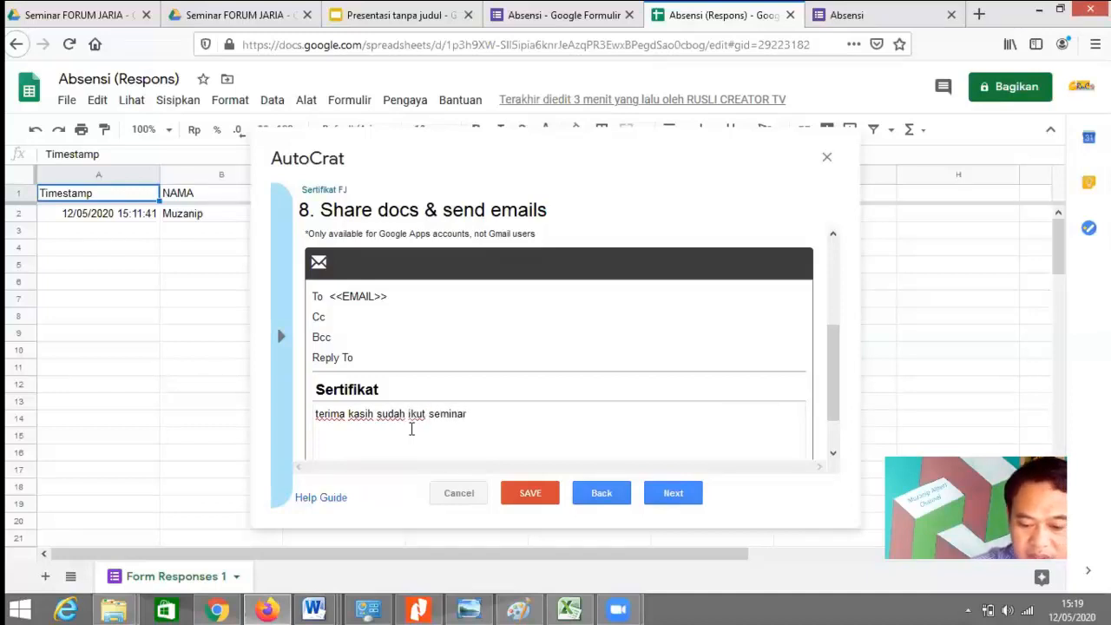
pyautogui.write('. beri')
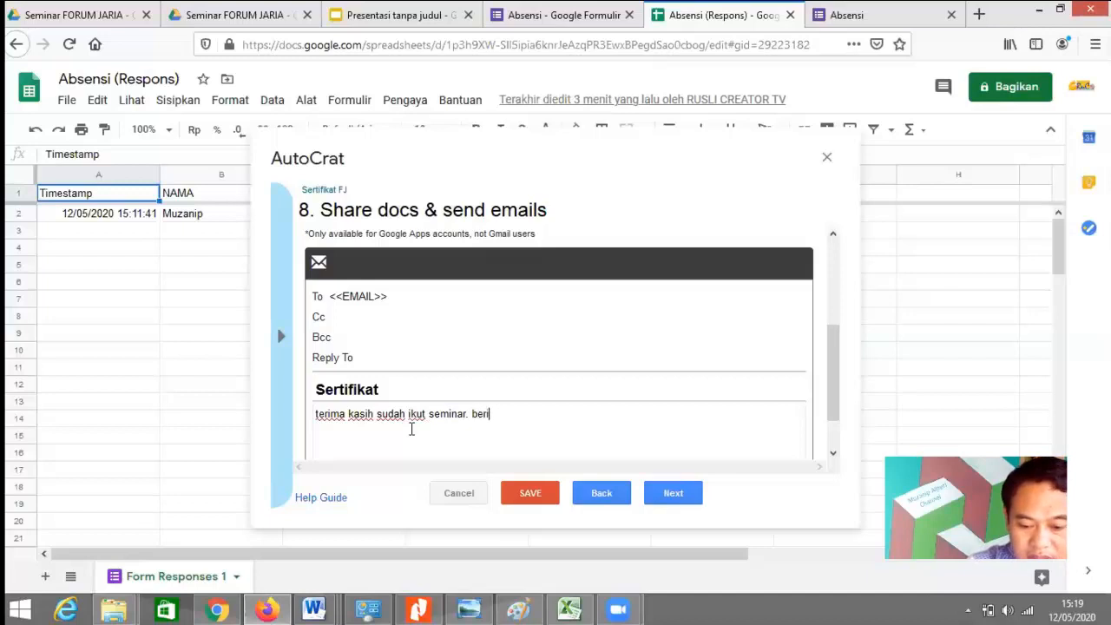
pyautogui.write('kut kami l')
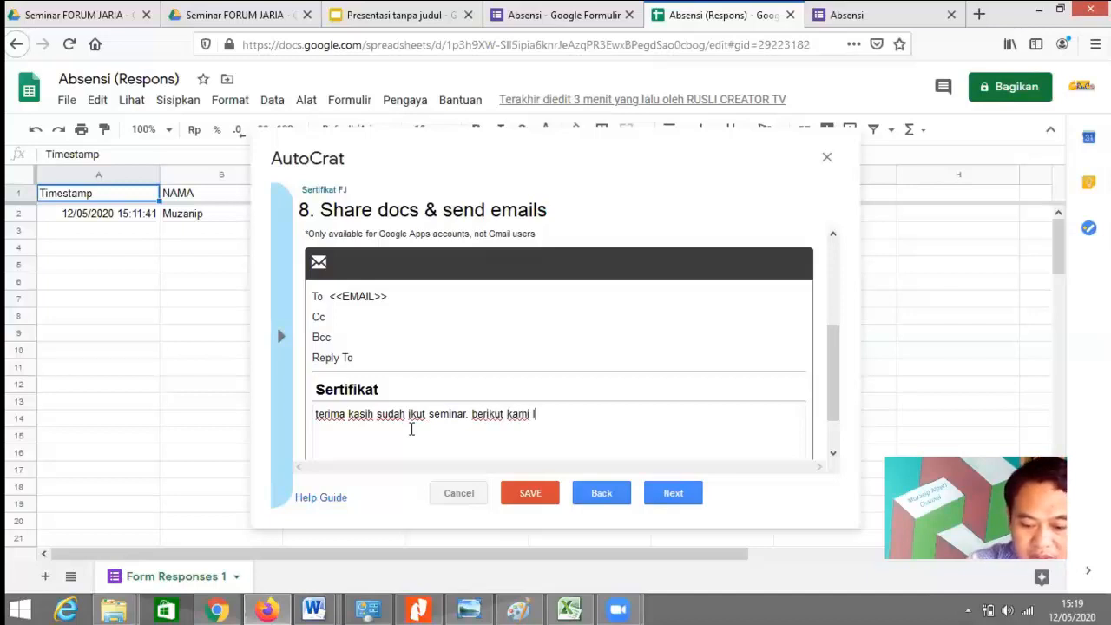
pyautogui.write('ampirkan s')
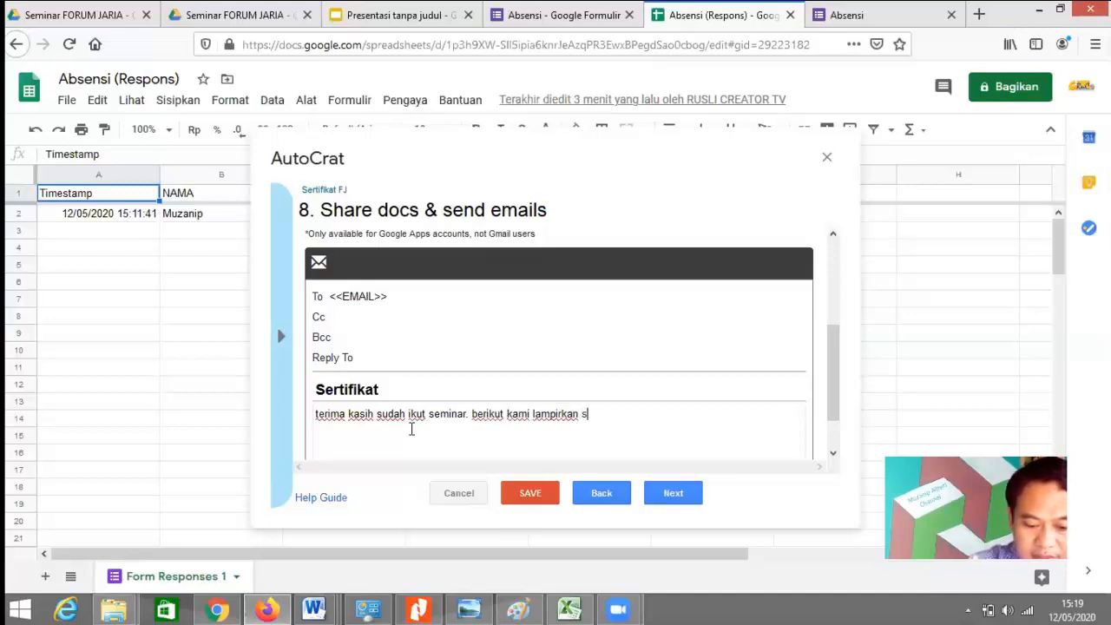
pyautogui.write('ertifika')
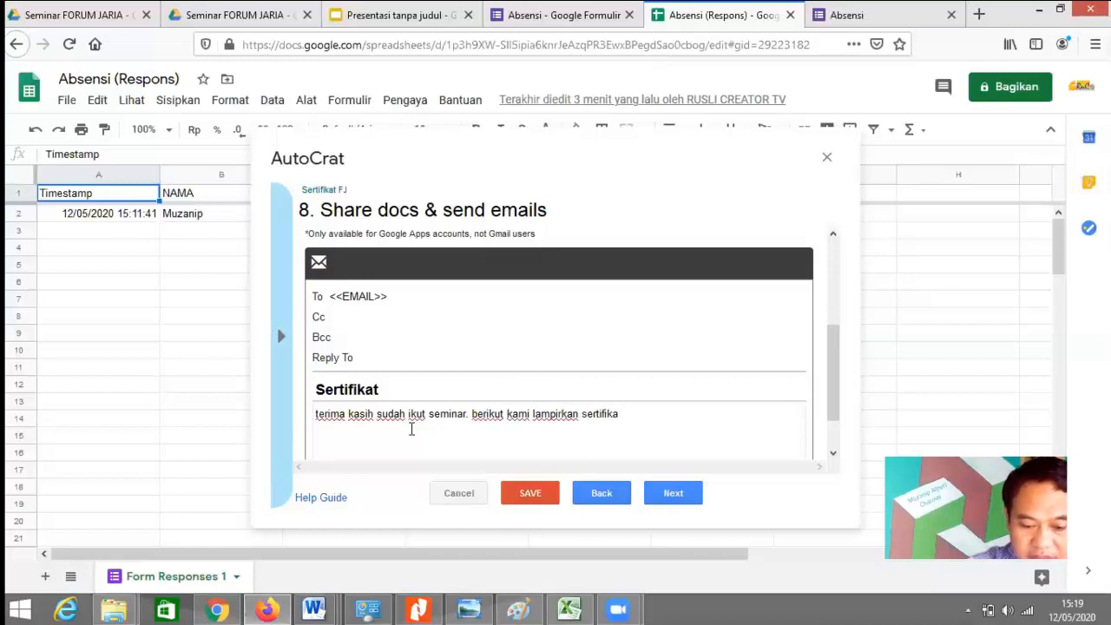
pyautogui.write('t dan mat')
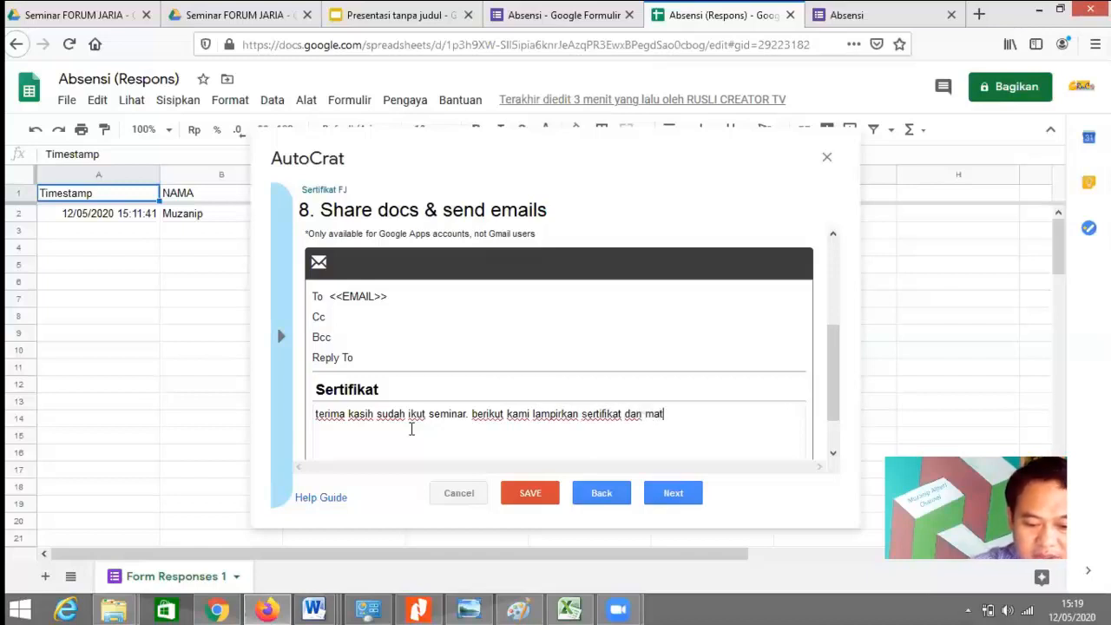
pyautogui.write('eri kegiatan')
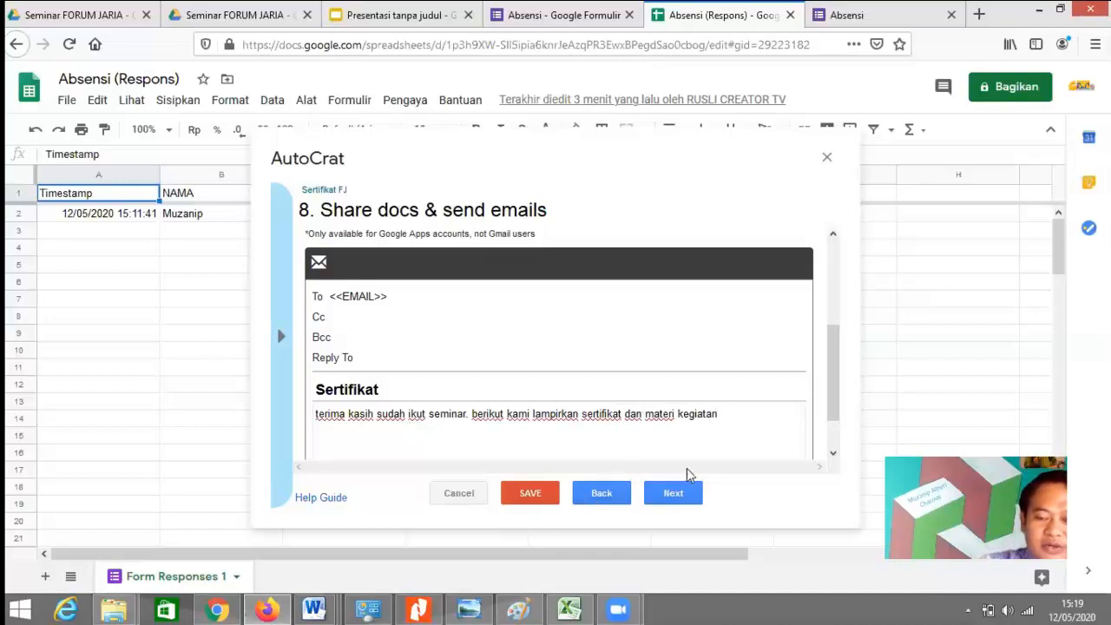
# Step: Set the job to run on form submit, enable form triggers, and save it
pyautogui.click(683, 494)
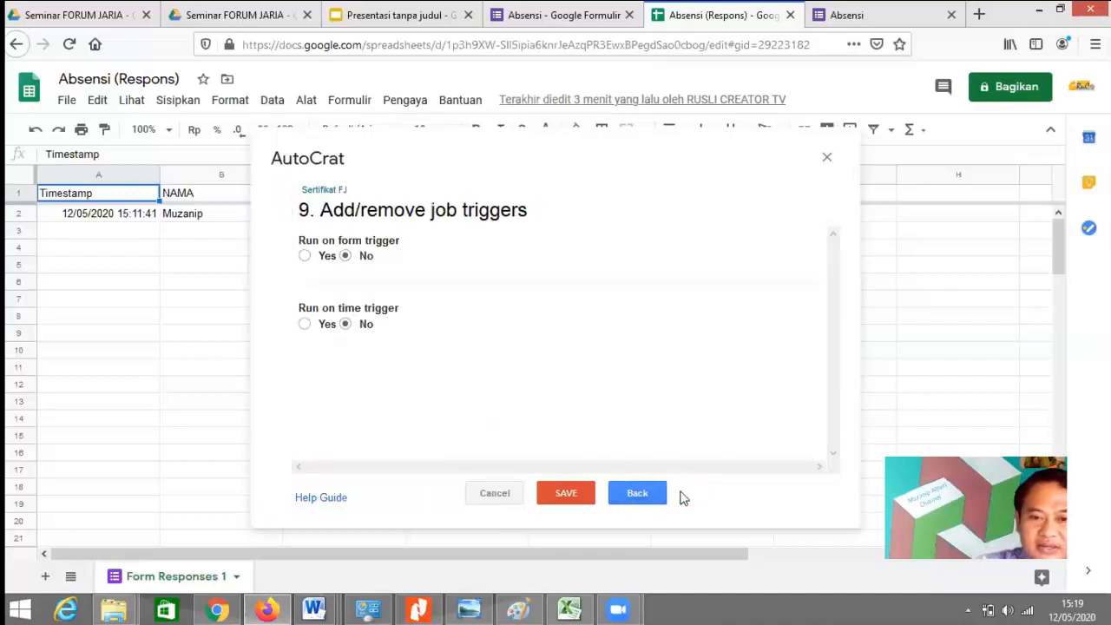
pyautogui.click(304, 256)
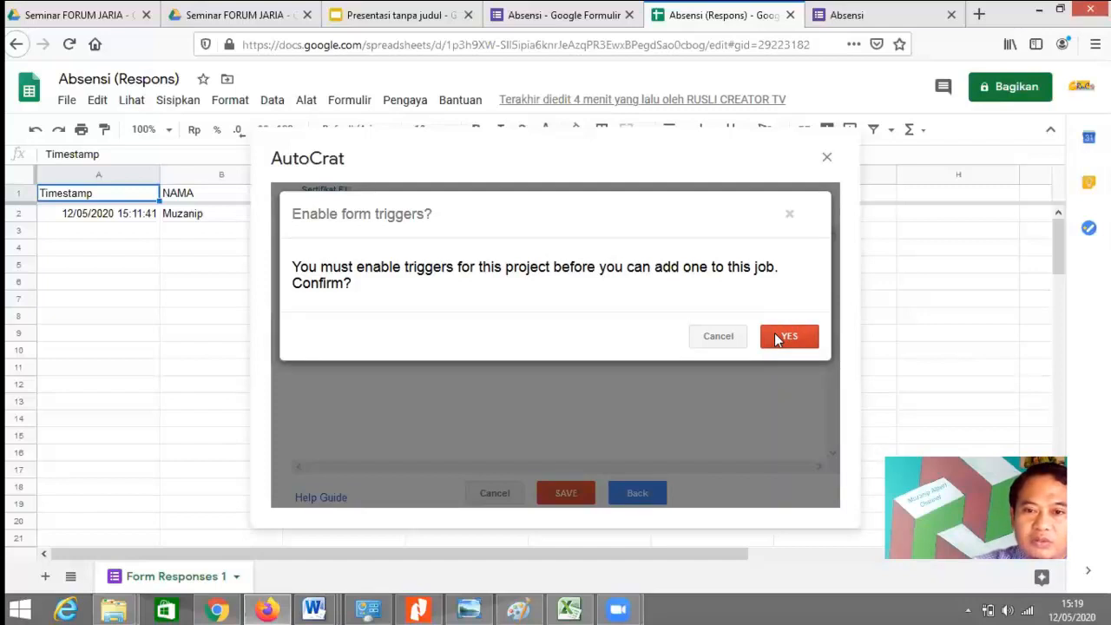
pyautogui.click(777, 339)
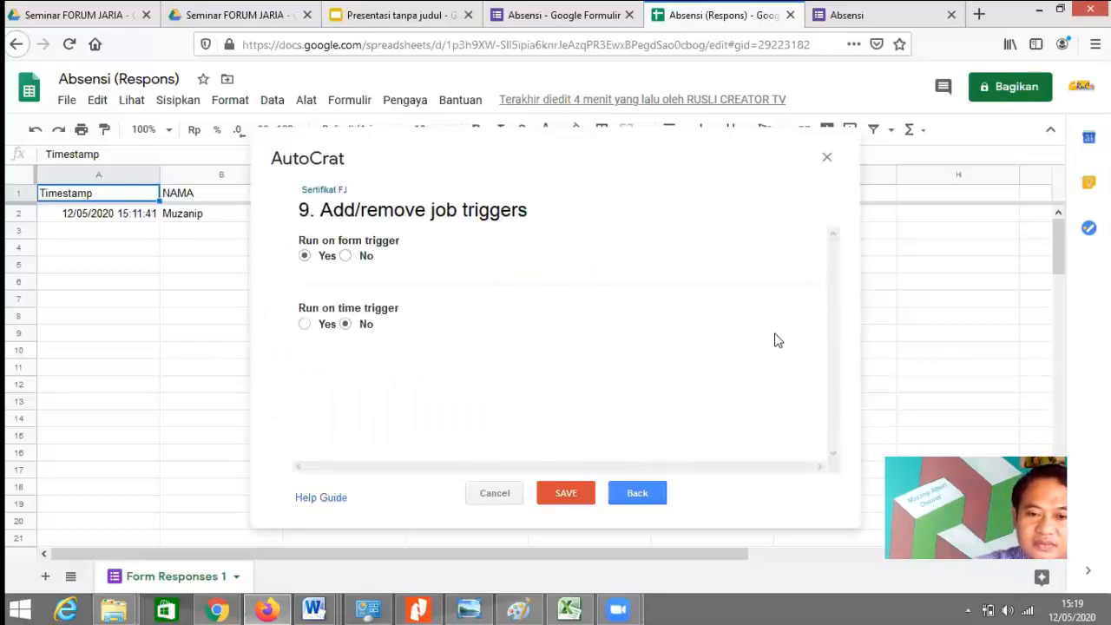
pyautogui.click(566, 493)
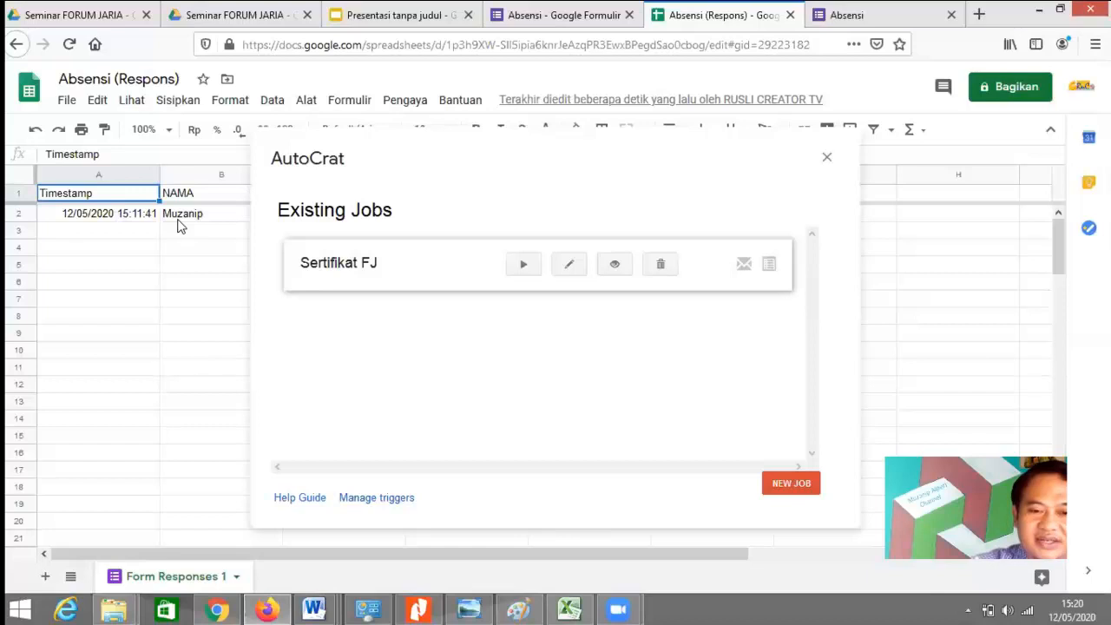
# Step: Run the Sertifikat FJ job and open the resulting certificate link in cell G2
pyautogui.click(525, 267)
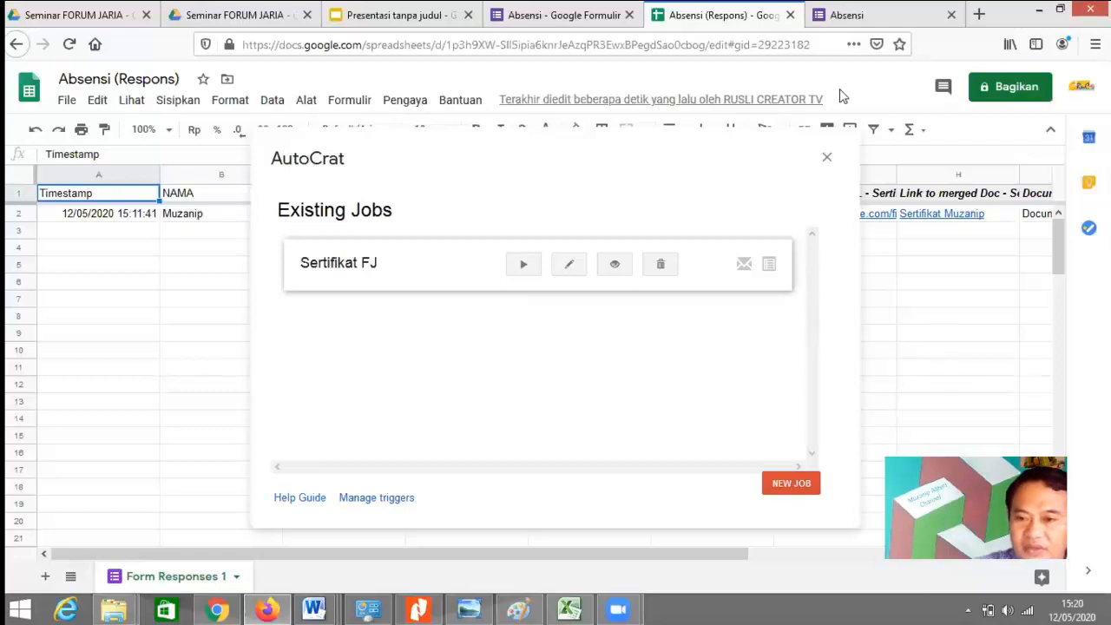
pyautogui.click(825, 157)
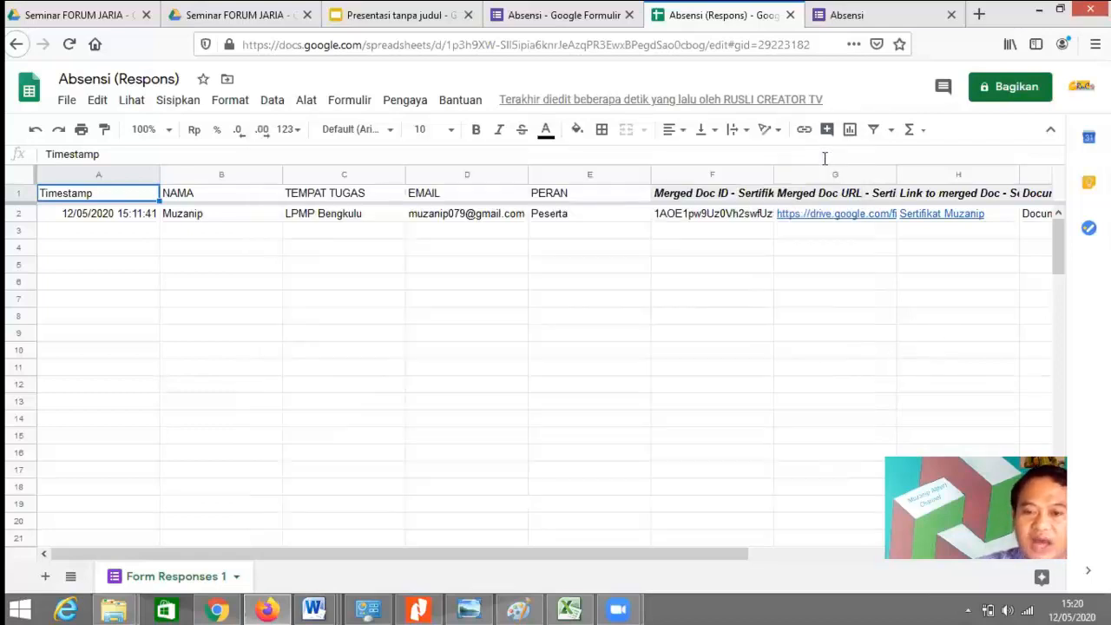
pyautogui.moveTo(835, 220)
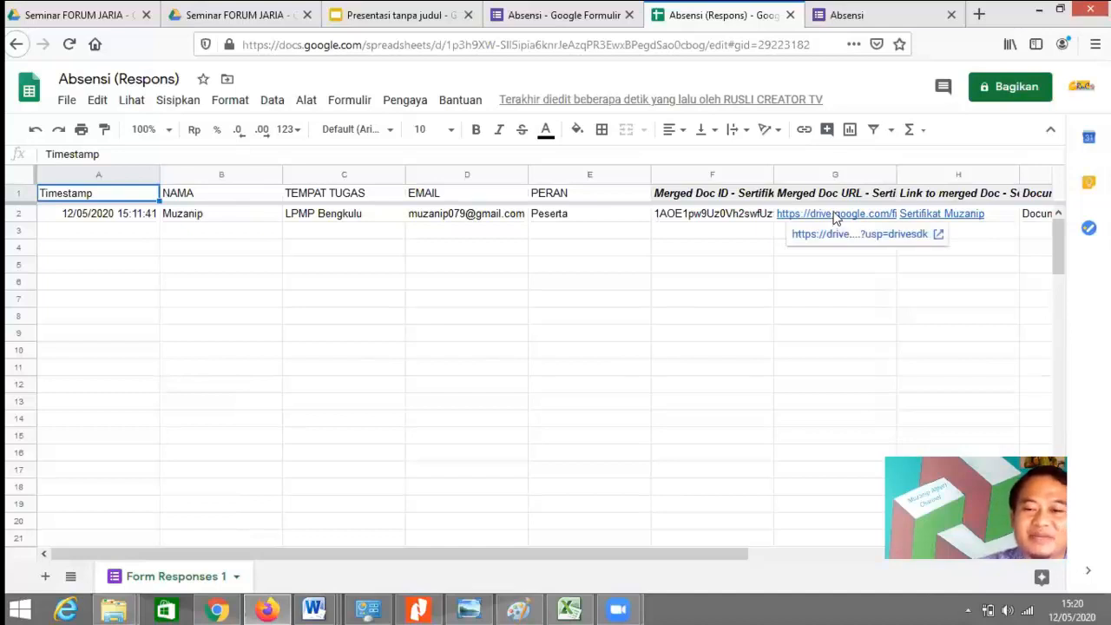
pyautogui.doubleClick(826, 214)
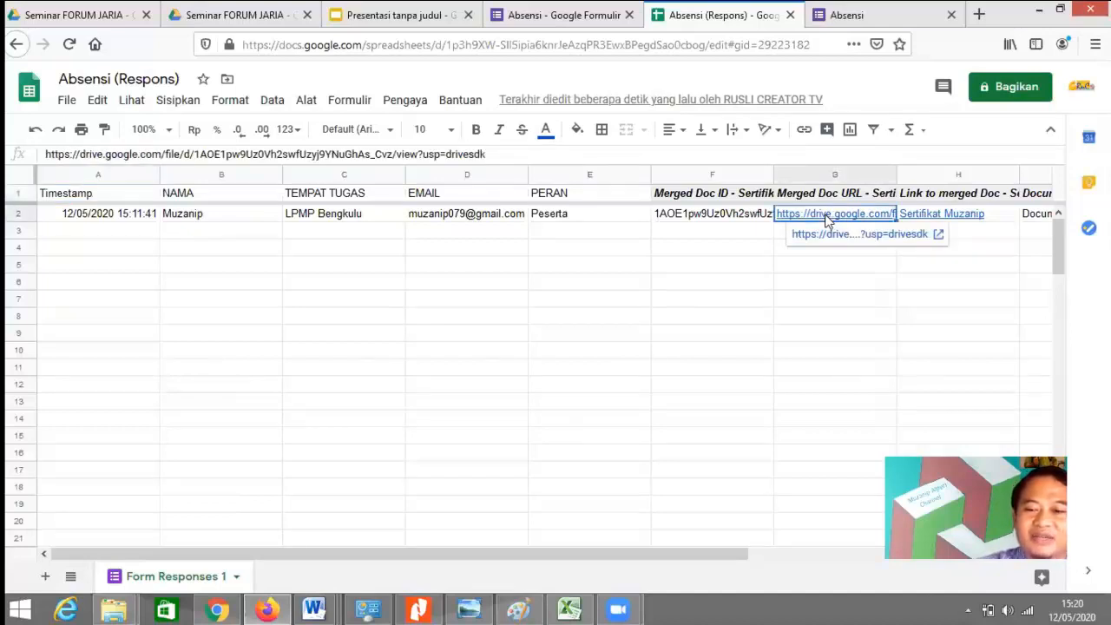
# Step: Open the generated certificate PDF, then view it in the Sertifikat FJ Drive folder
pyautogui.click(835, 269)
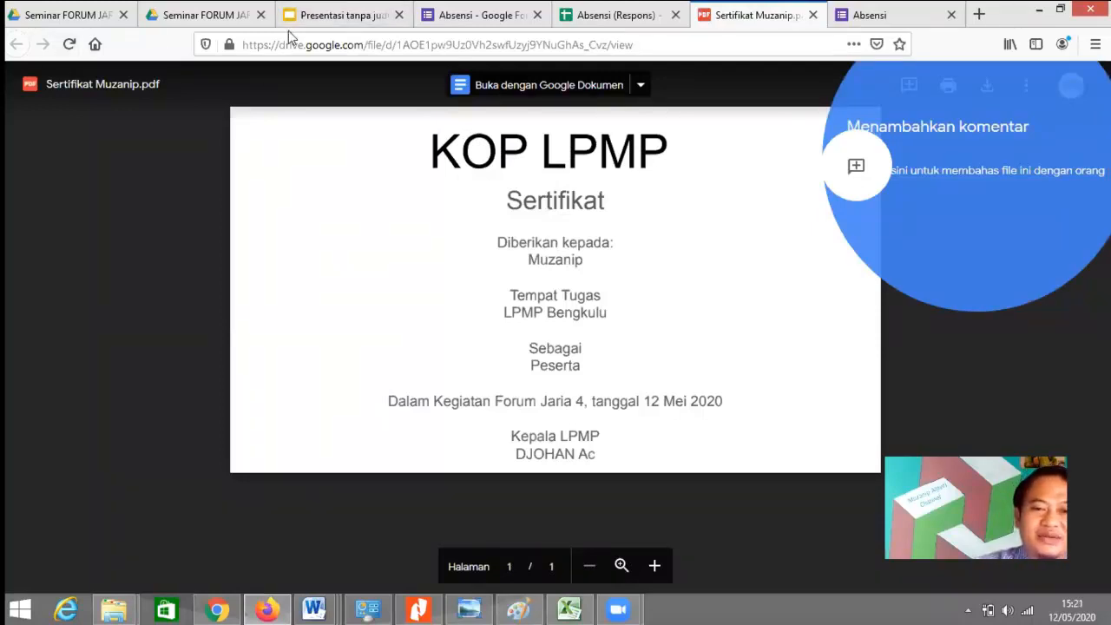
pyautogui.click(178, 11)
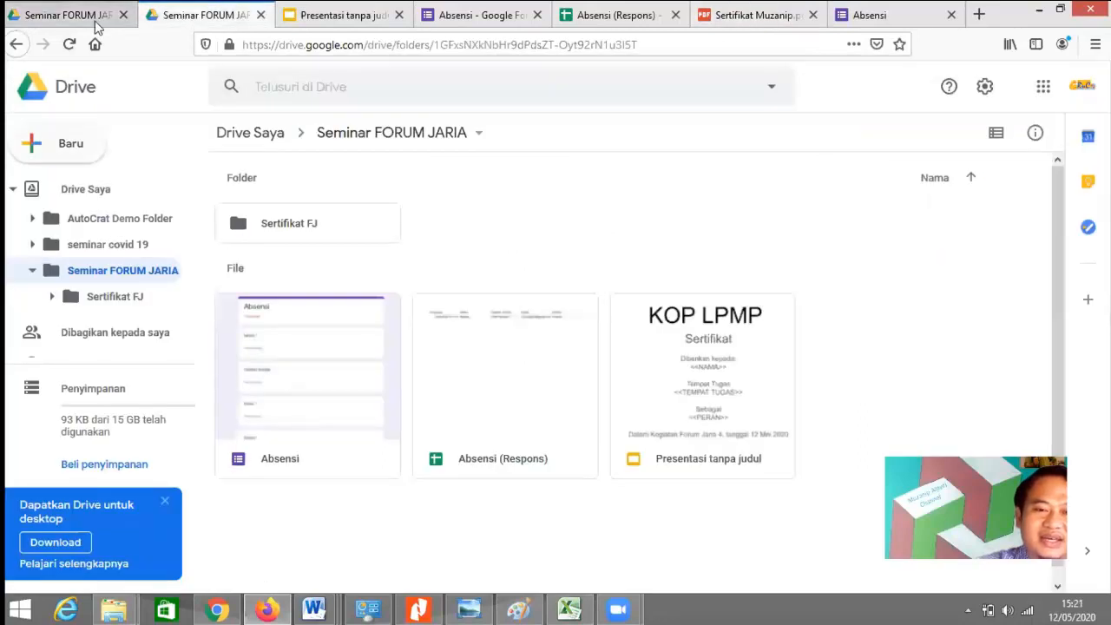
pyautogui.click(99, 299)
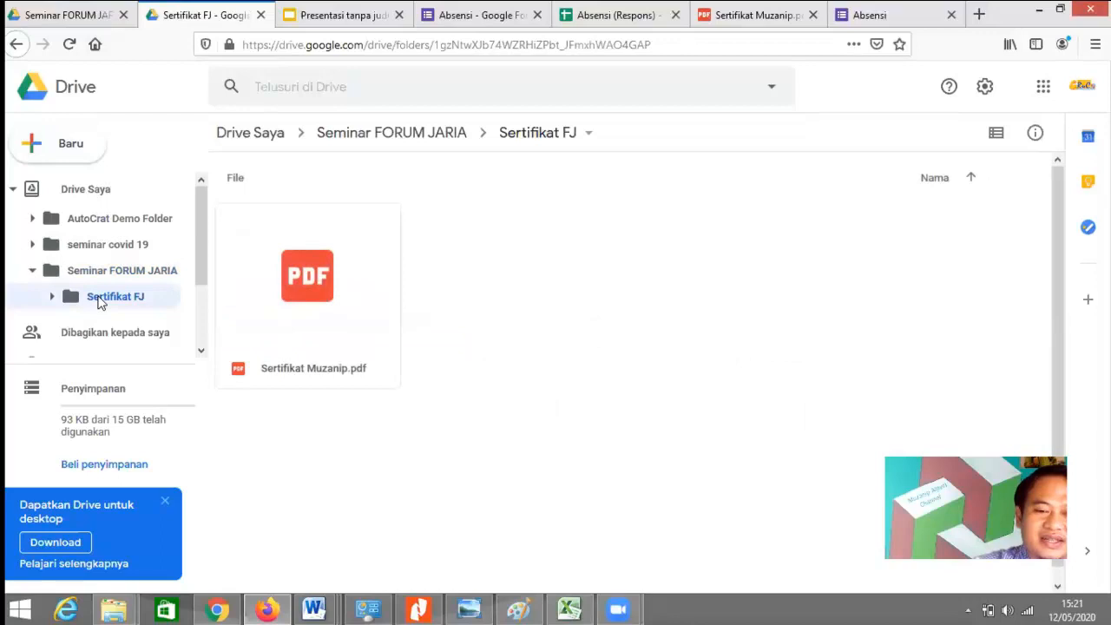